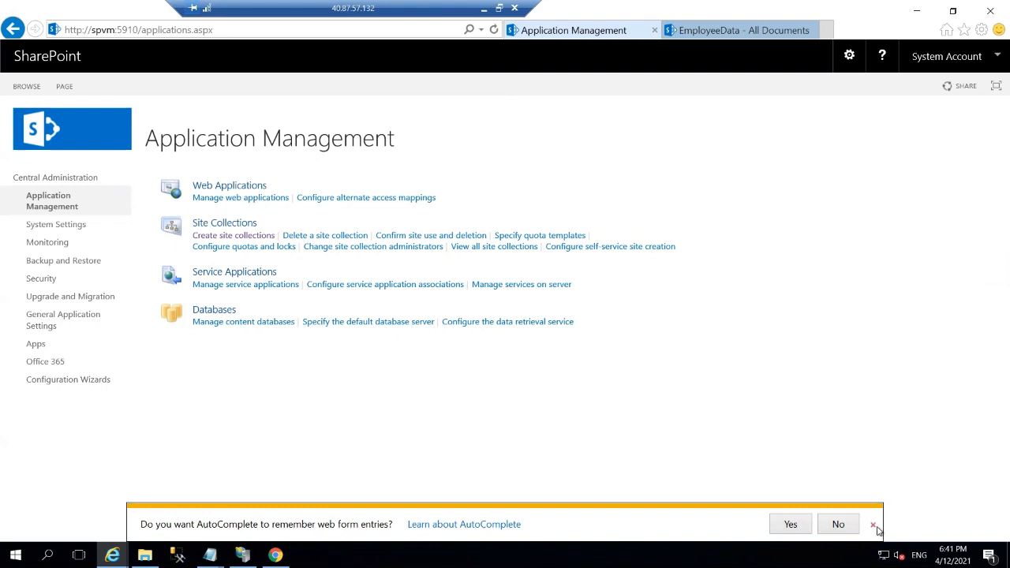
Dismiss the AutoComplete prompt so the Application Management page is shown alone.
click(873, 526)
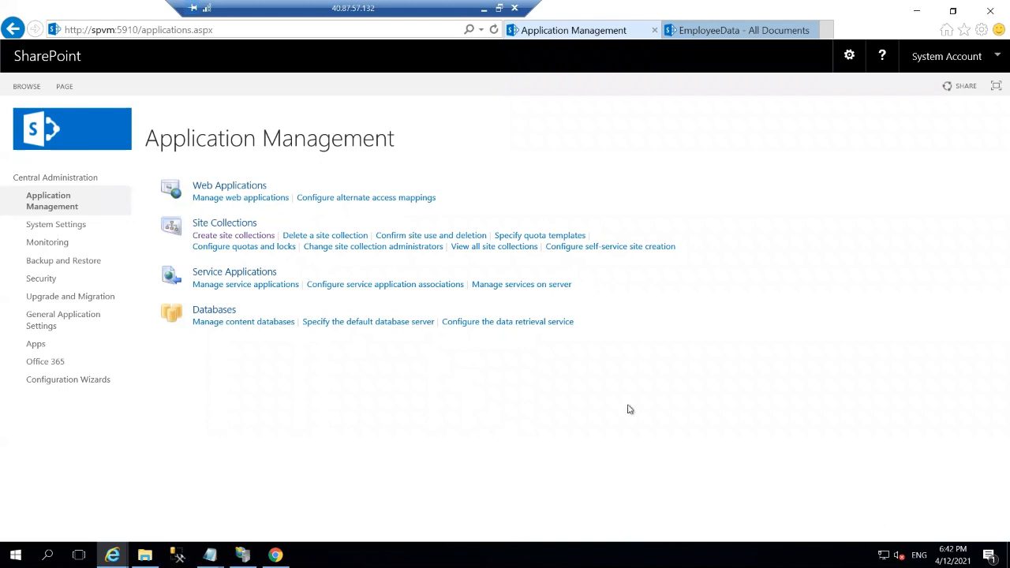
List all site collections and bring up the /sites/myblog collection's details.
click(492, 247)
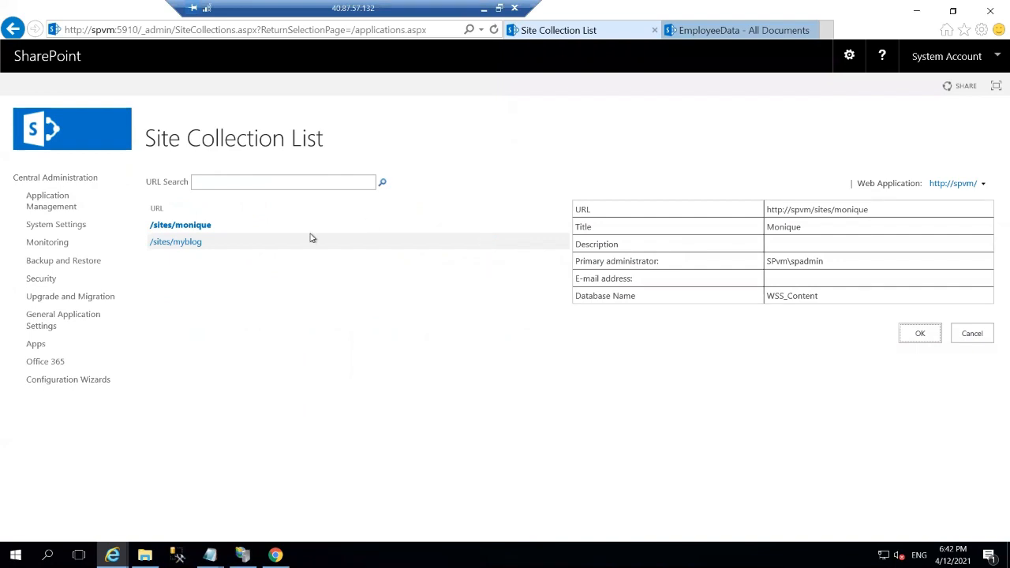
click(181, 244)
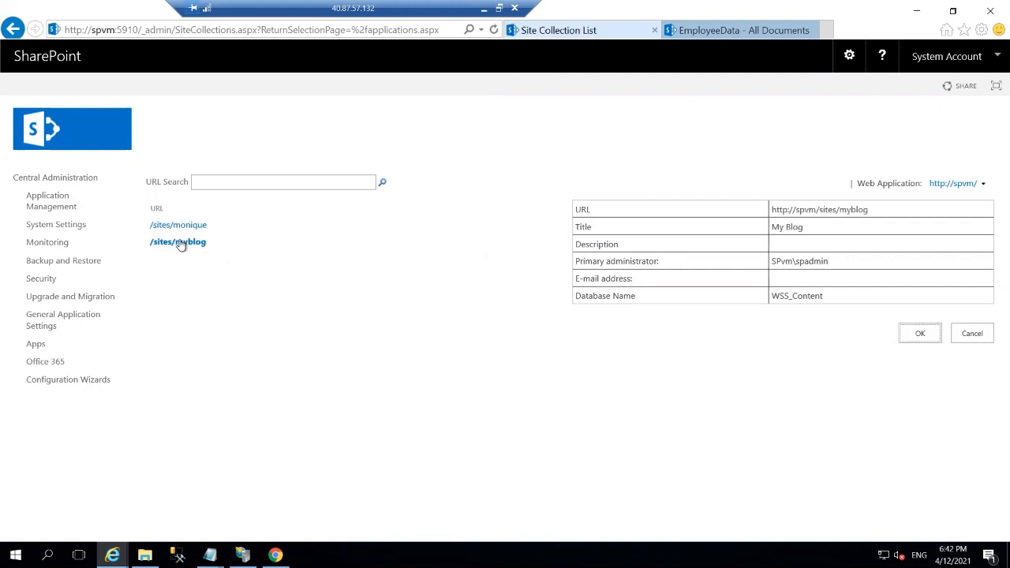
right_click(181, 244)
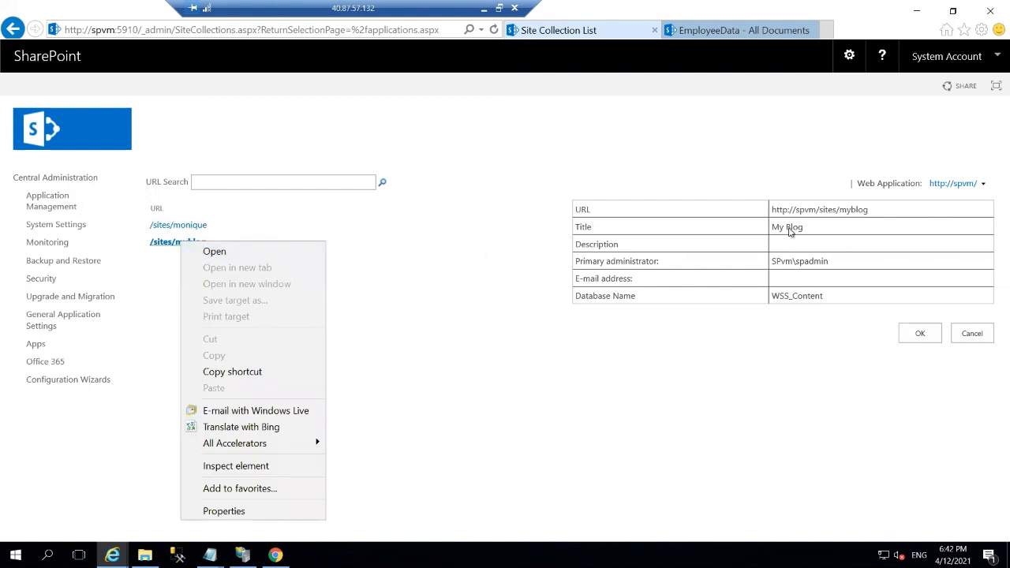
click(953, 184)
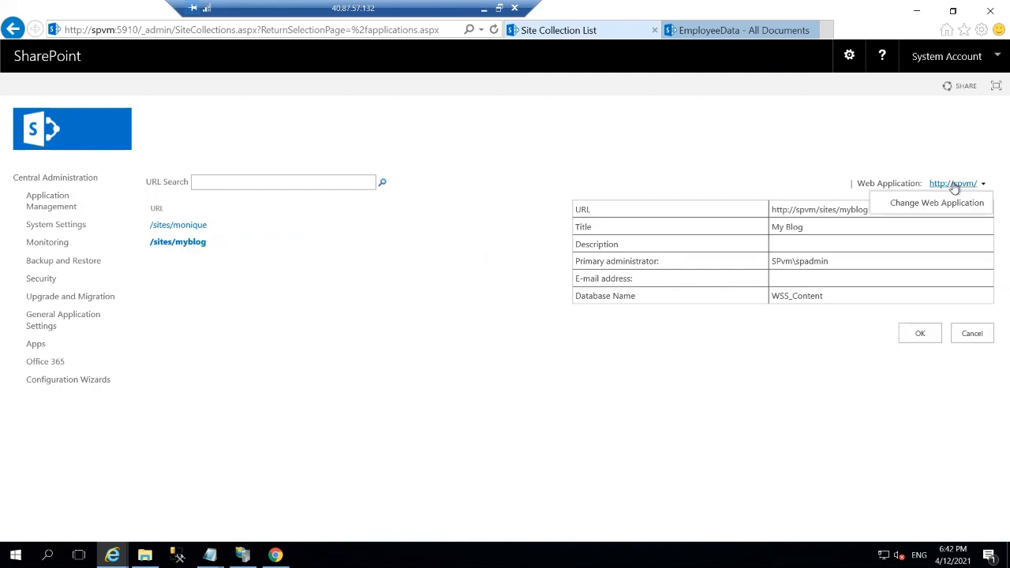
click(415, 334)
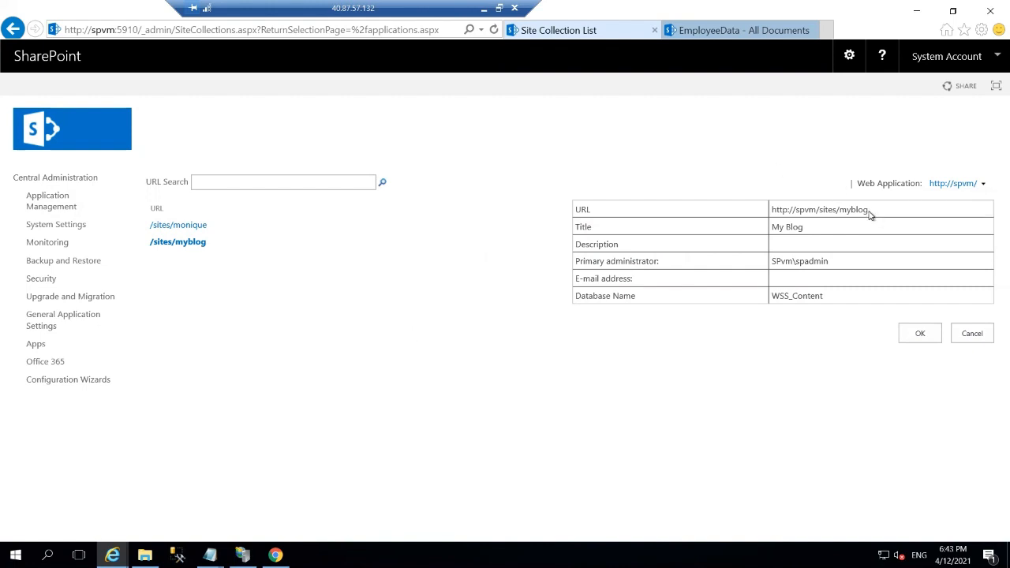
drag(868, 209, 773, 209)
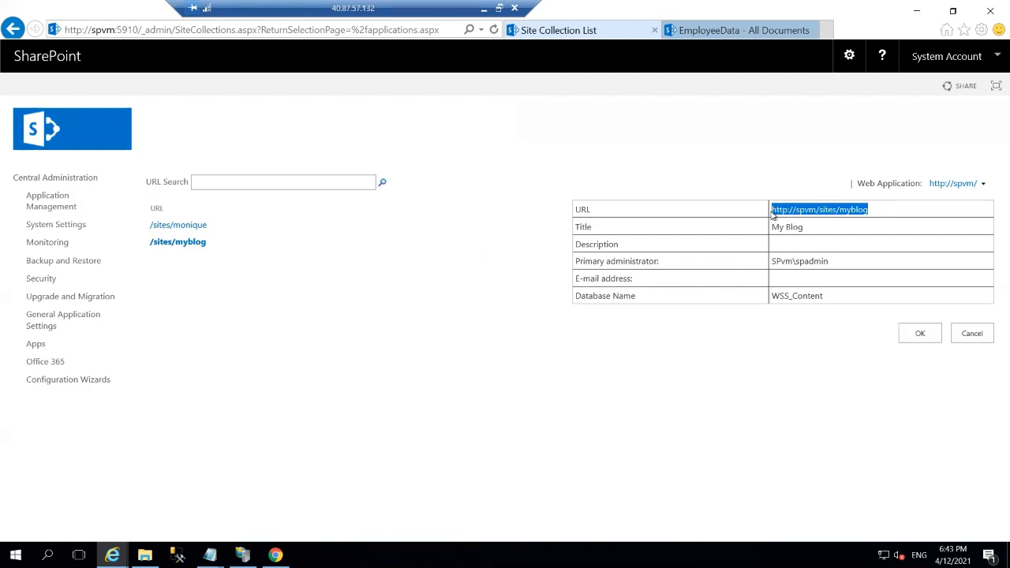
right_click(789, 214)
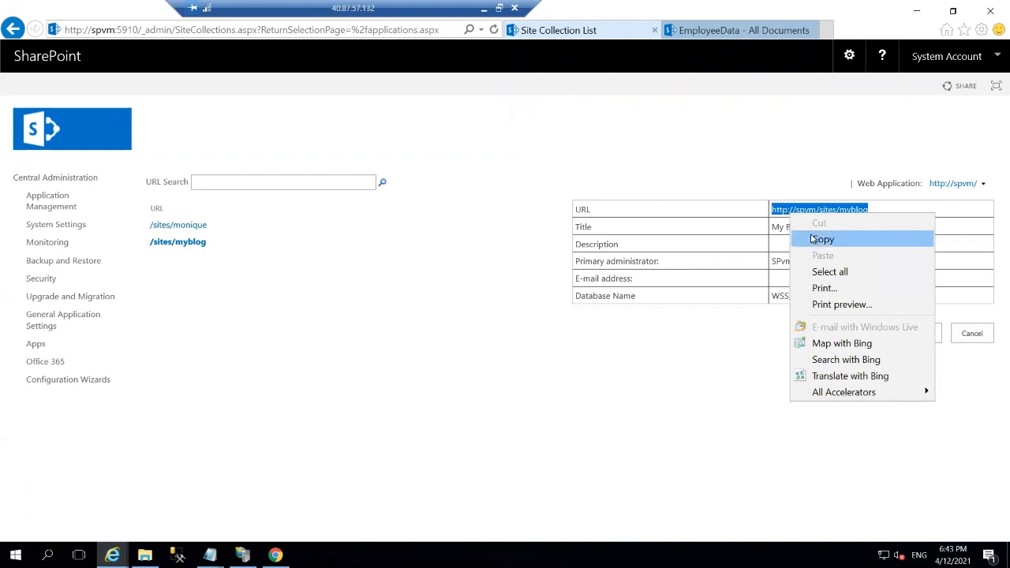
click(815, 239)
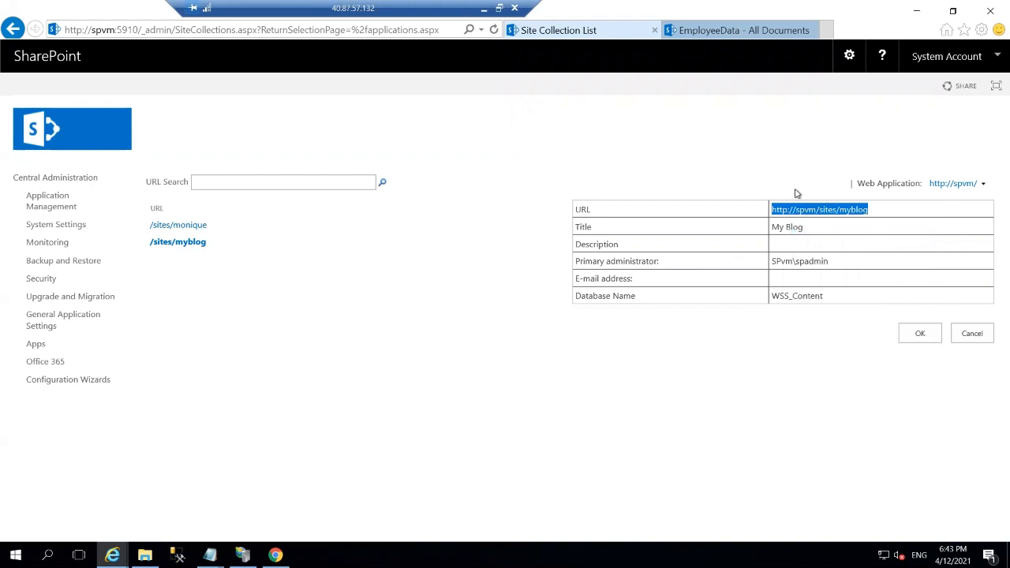
click(680, 30)
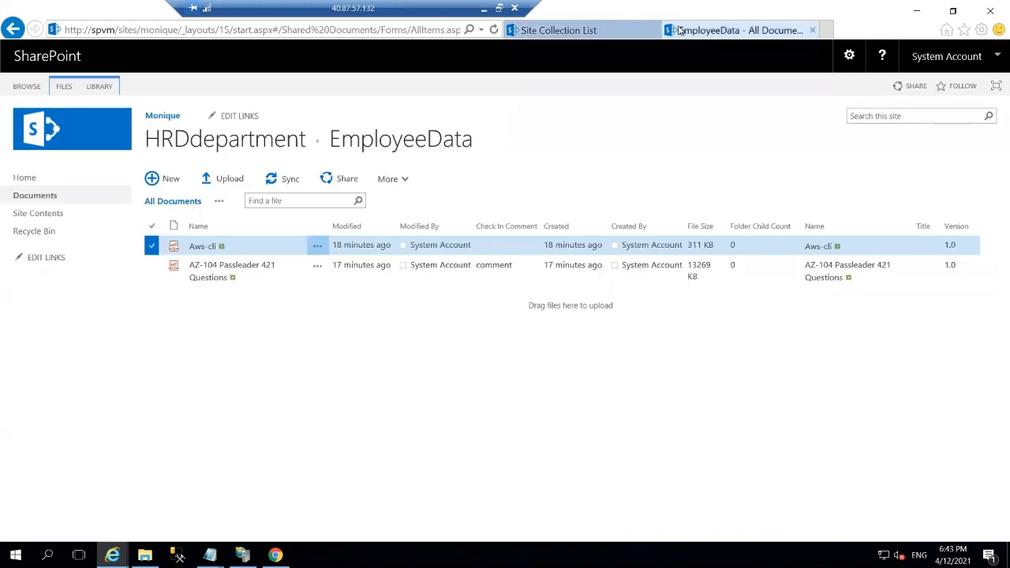
click(282, 30)
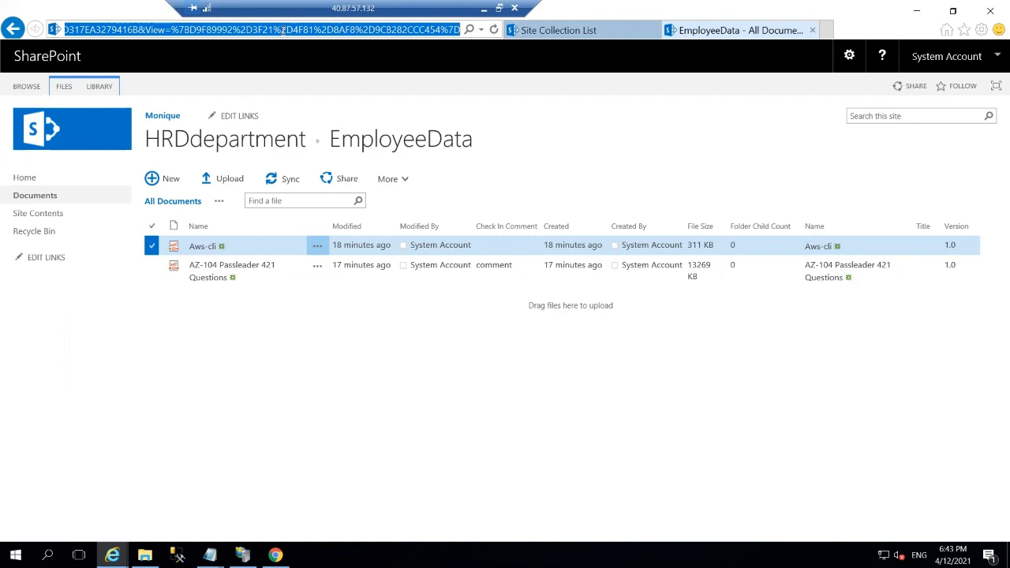
key(BackSpace)
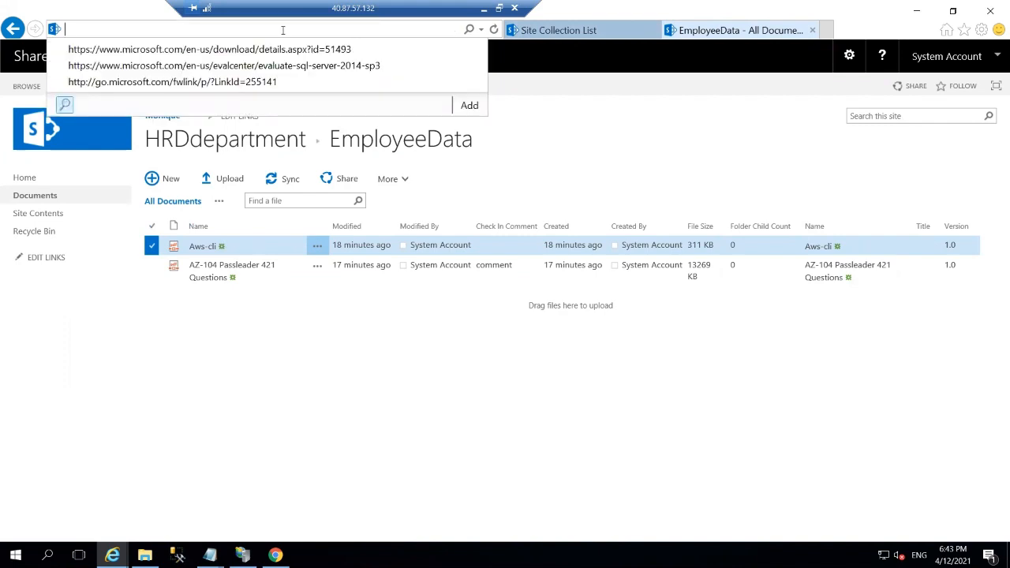
right_click(205, 28)
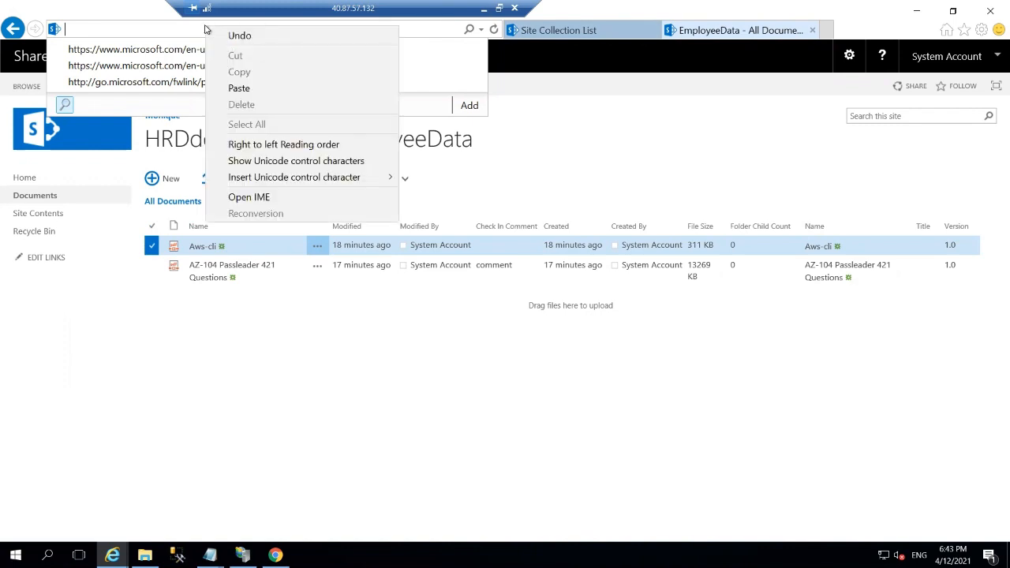
click(238, 88)
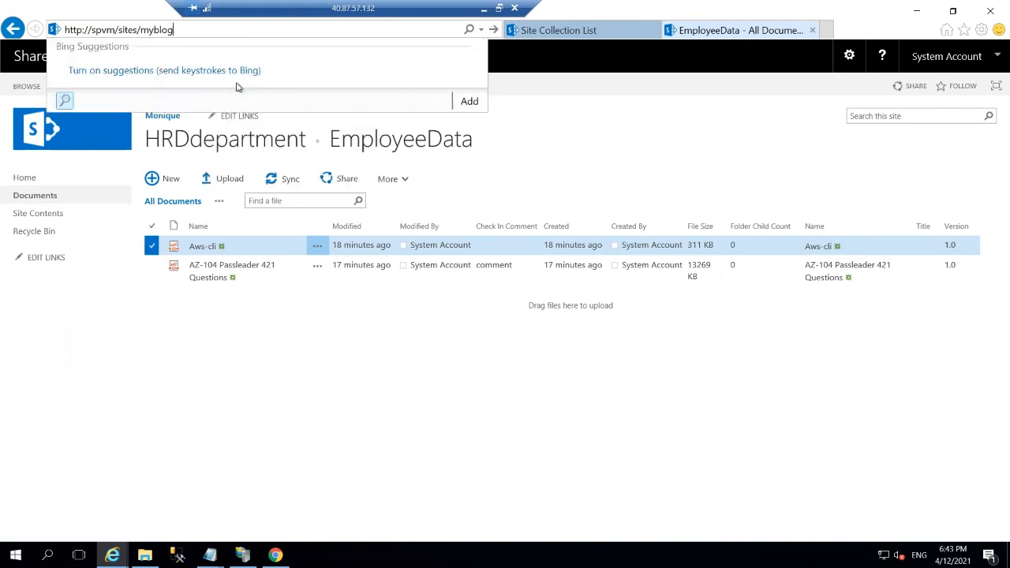
key(Return)
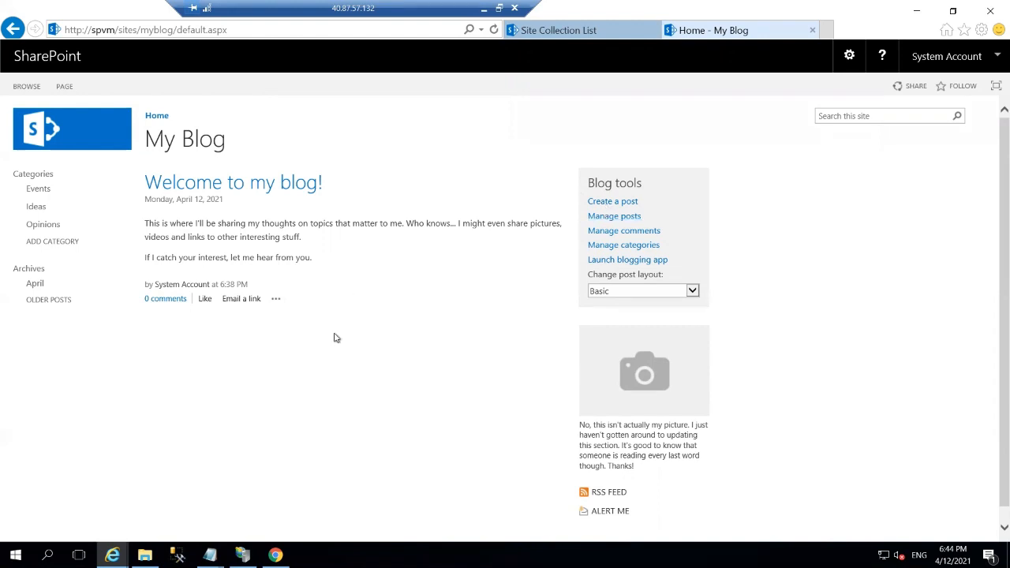
Create a new post titled 'Blog Post', then open a fresh browser tab.
click(605, 202)
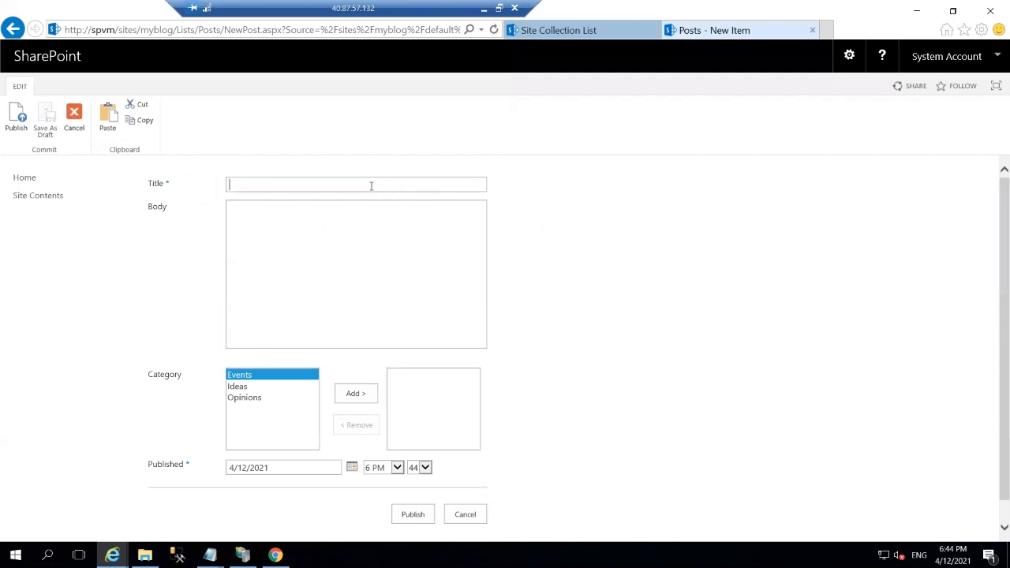
text(Blog Post)
click(324, 245)
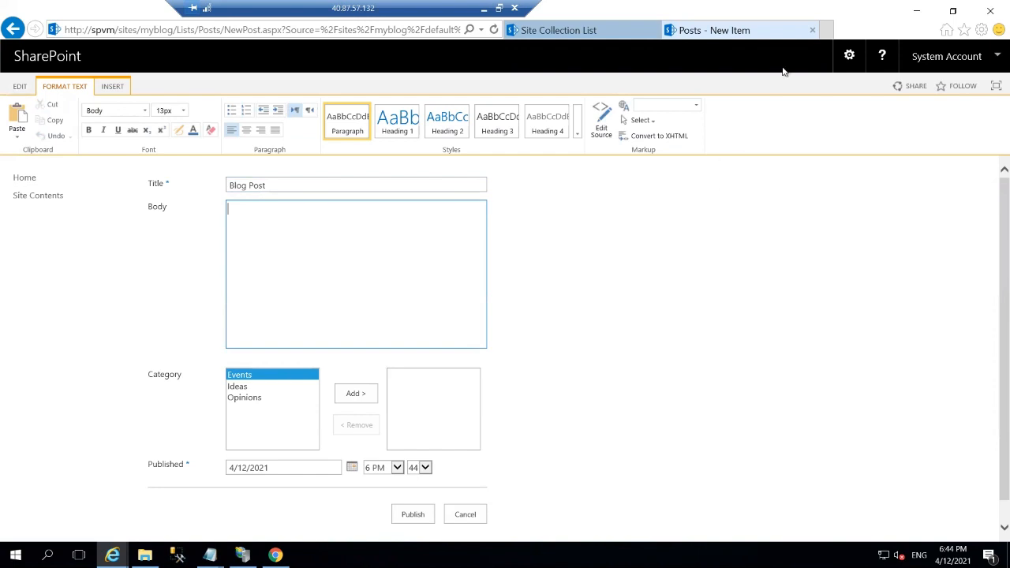
click(824, 31)
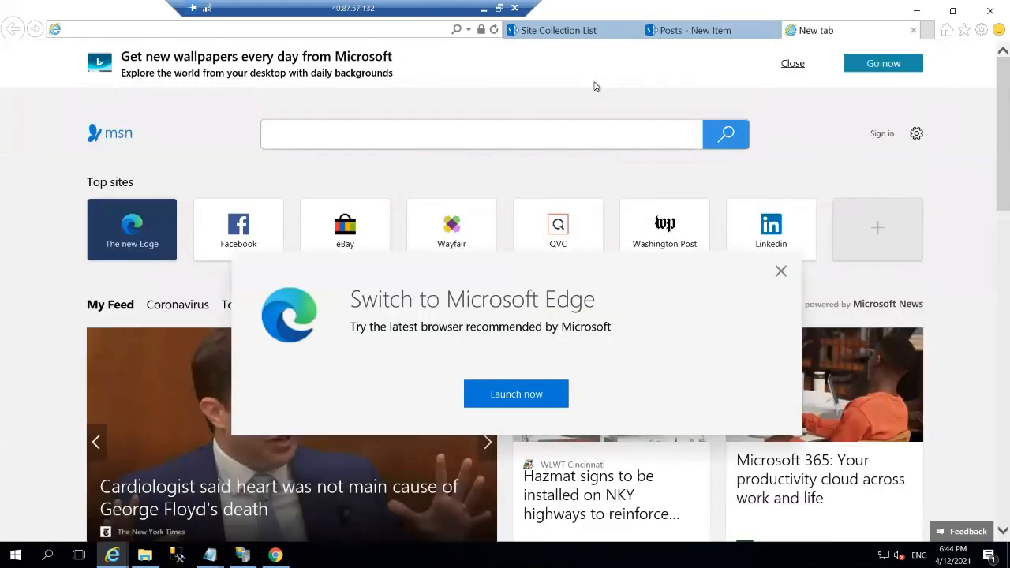
Search Bing for 'blog', select the Blog panel's definition, and return to the new post.
text(blog)
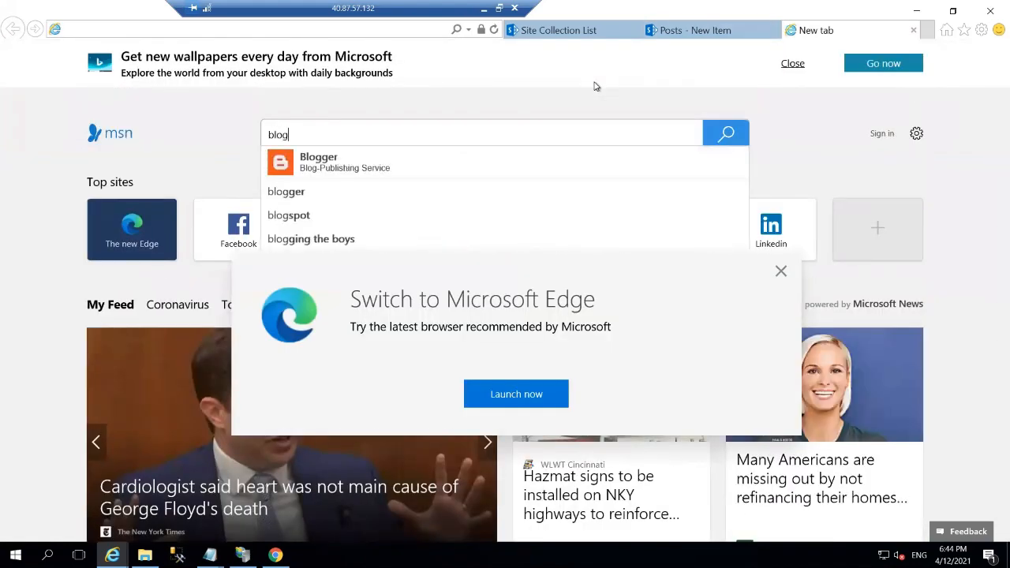
key(Return)
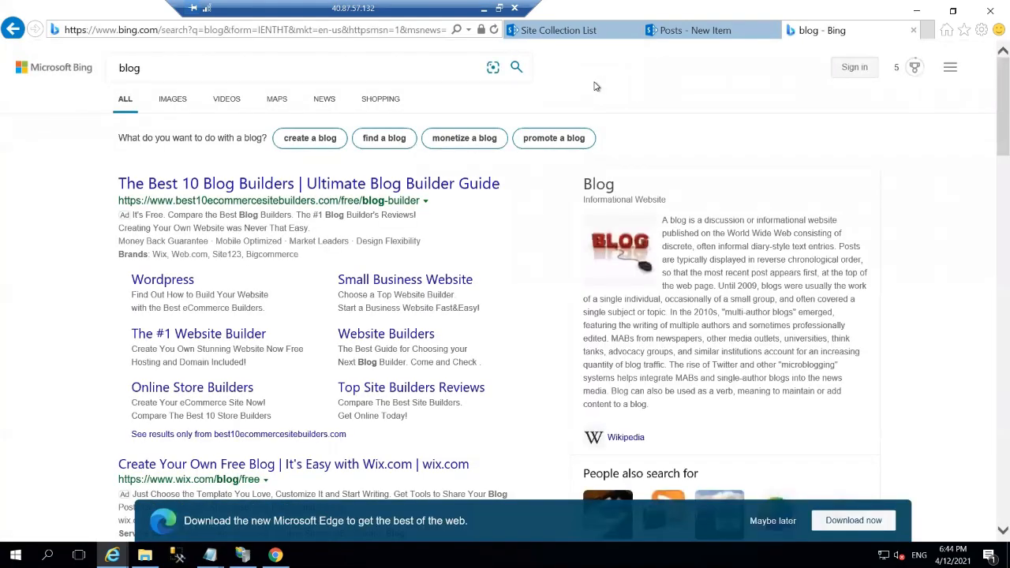
scroll(32, 239, down, 10)
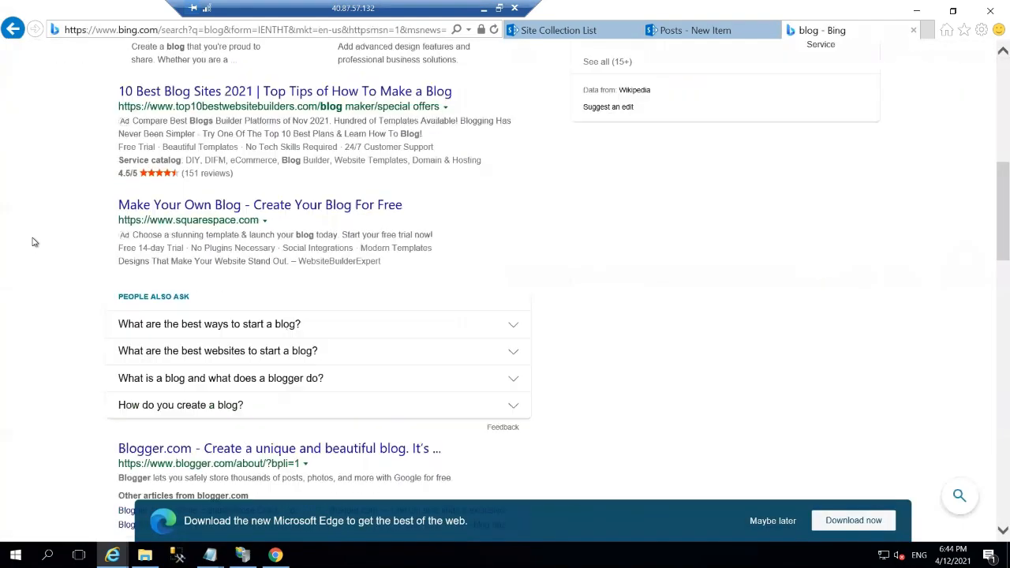
scroll(263, 358, down, 4)
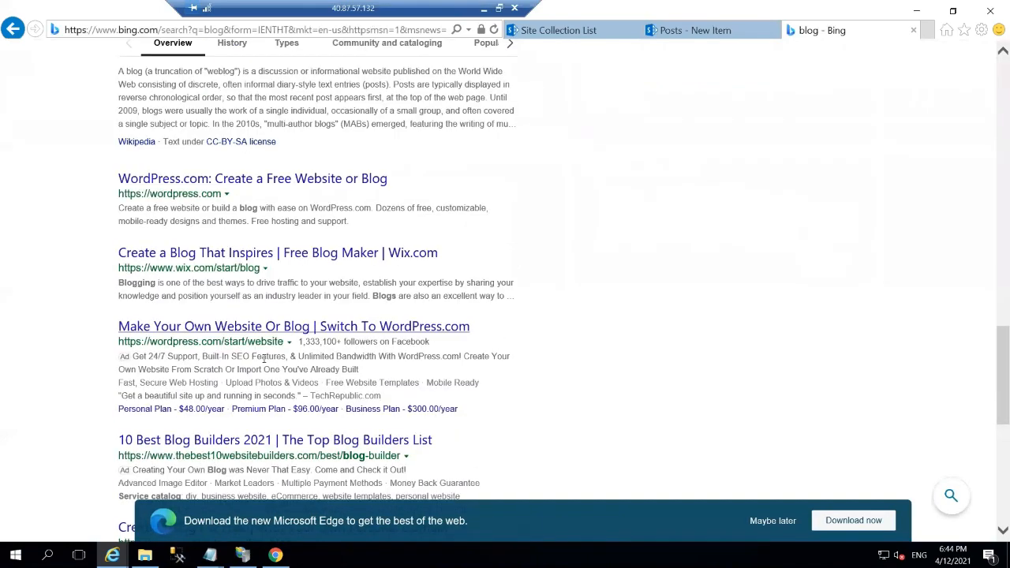
scroll(264, 358, up, 14)
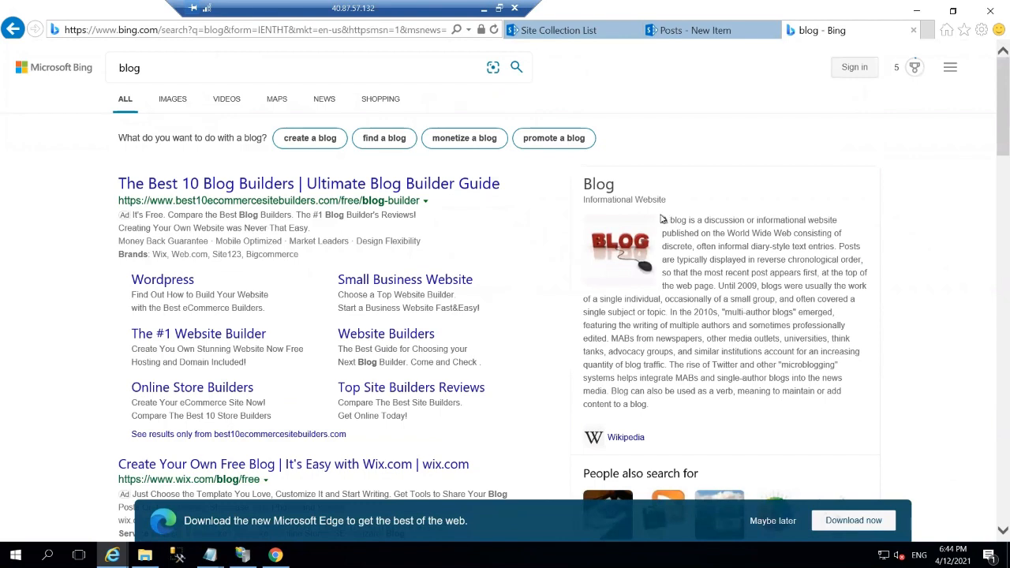
drag(663, 221, 716, 400)
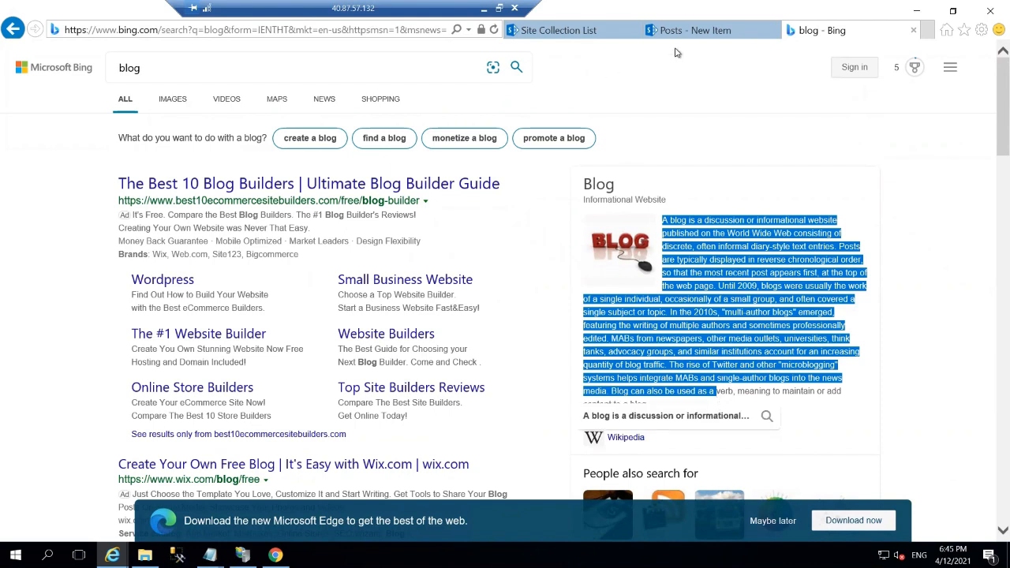
click(700, 38)
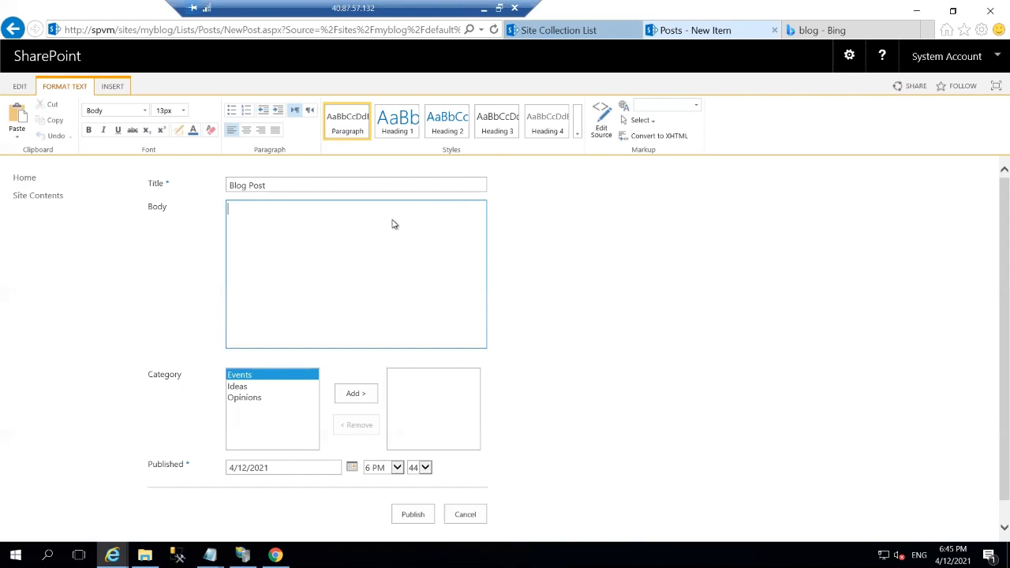
Paste the Bing blog definition into the Body and remove the blank first line.
key(ctrl+v)
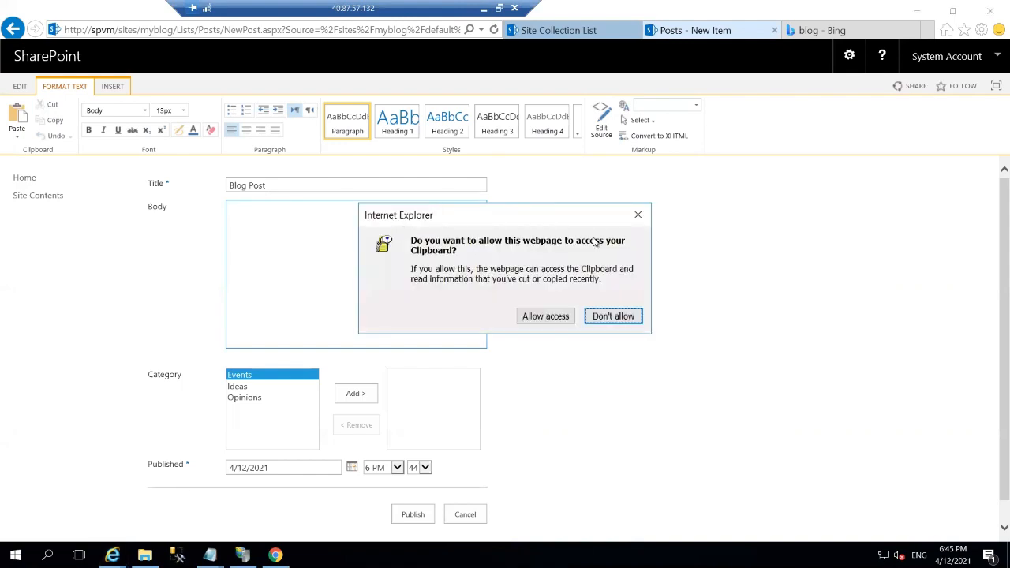
click(545, 315)
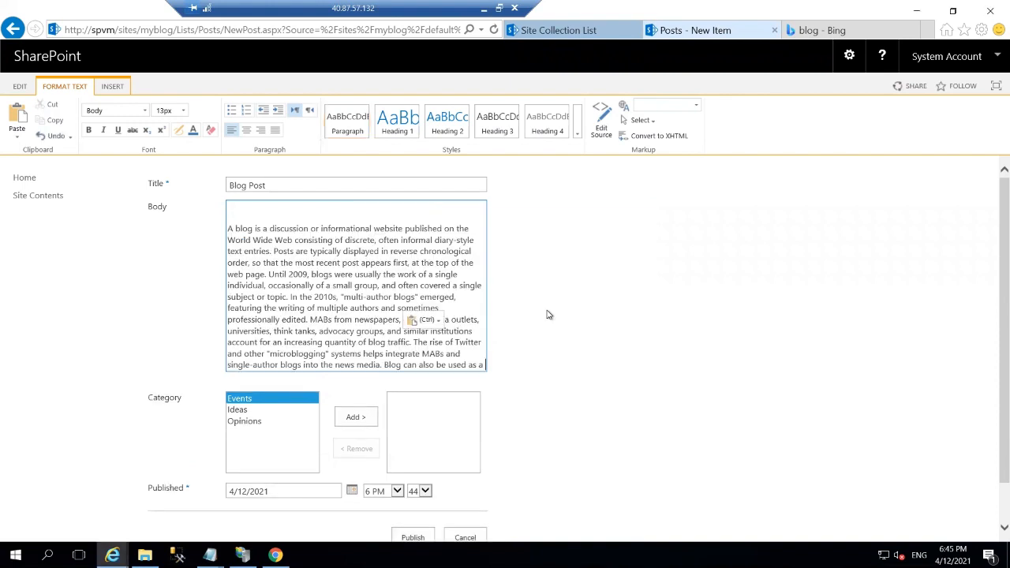
click(229, 228)
key(BackSpace)
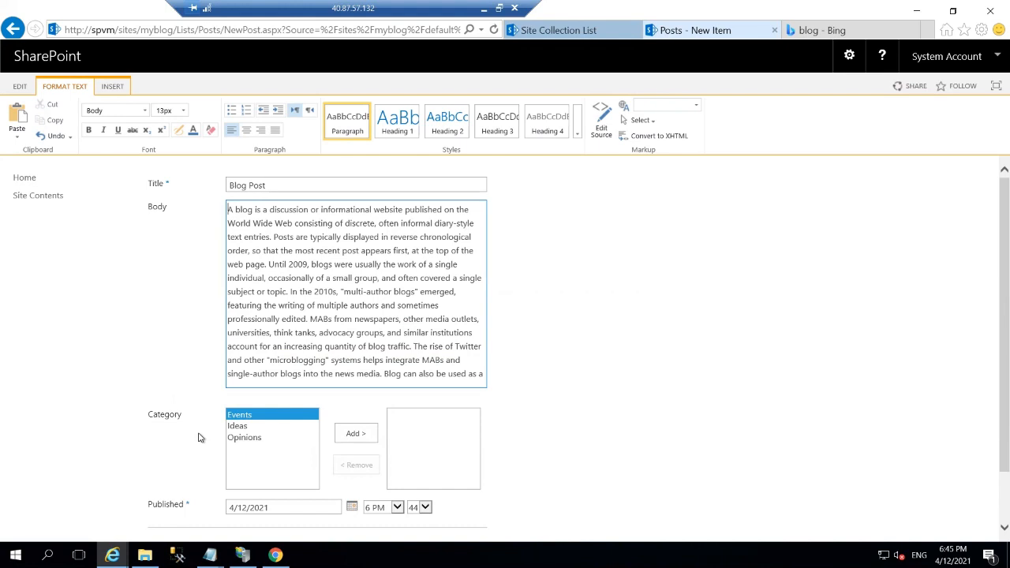
Add the Ideas category to the Blog Post.
scroll(199, 437, down, 1)
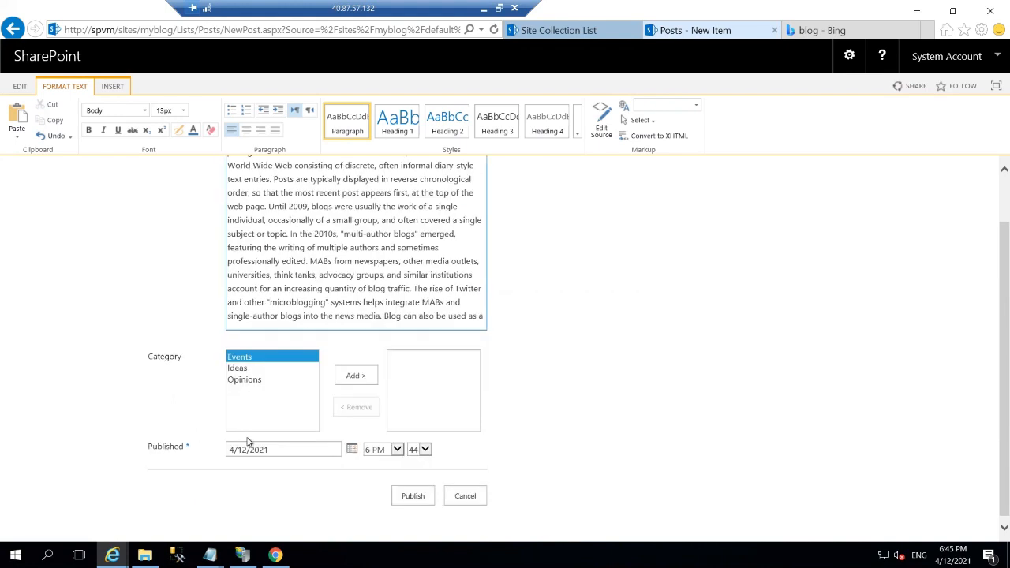
click(241, 367)
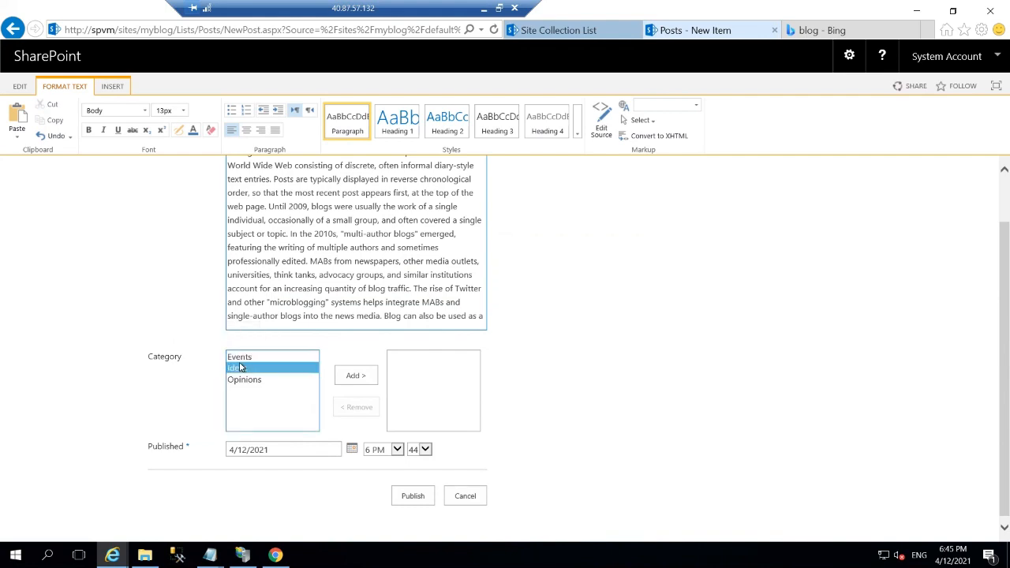
click(351, 377)
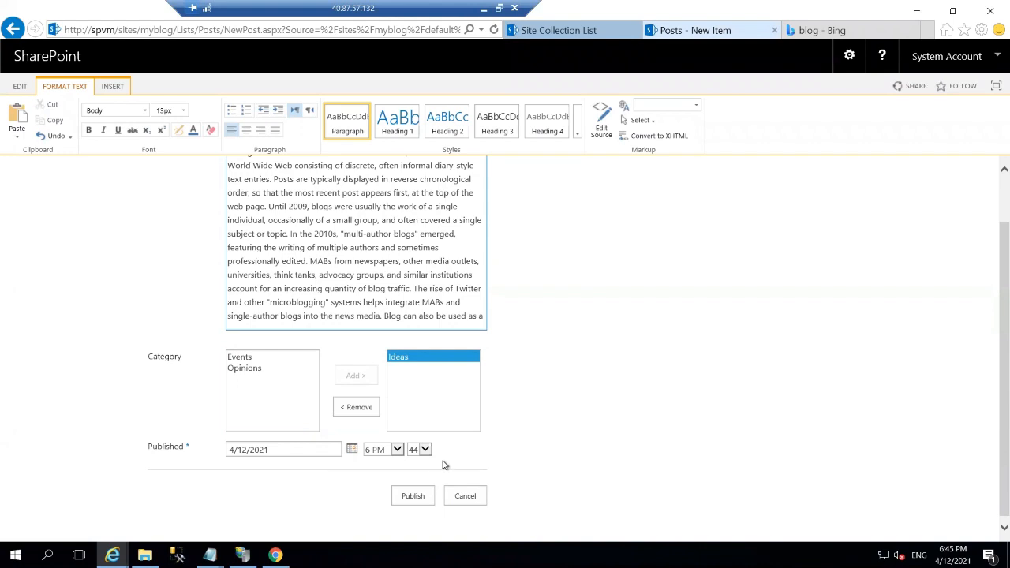
Publish 'Blog Post' and like it on the My Blog home page.
click(424, 496)
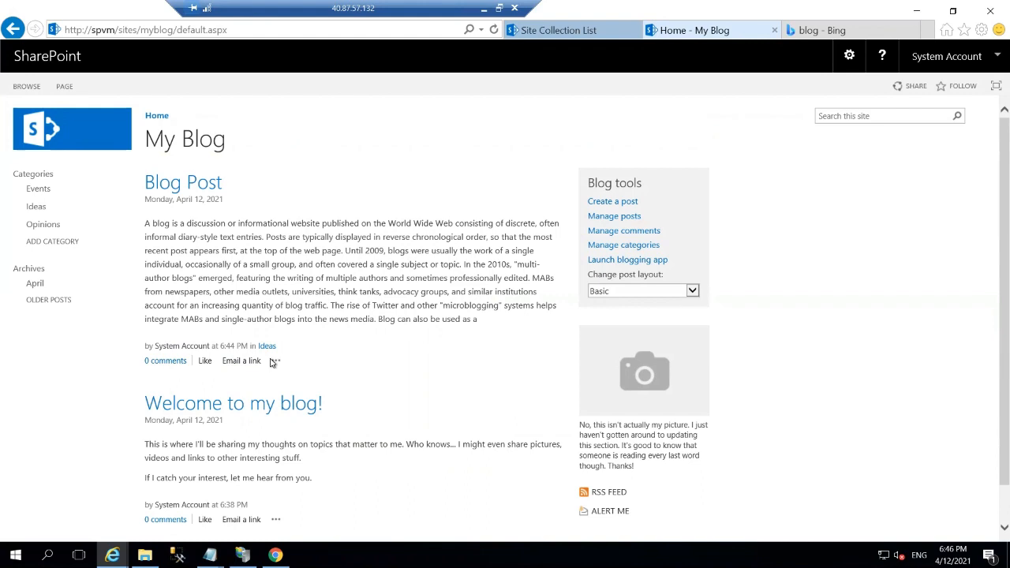
click(277, 362)
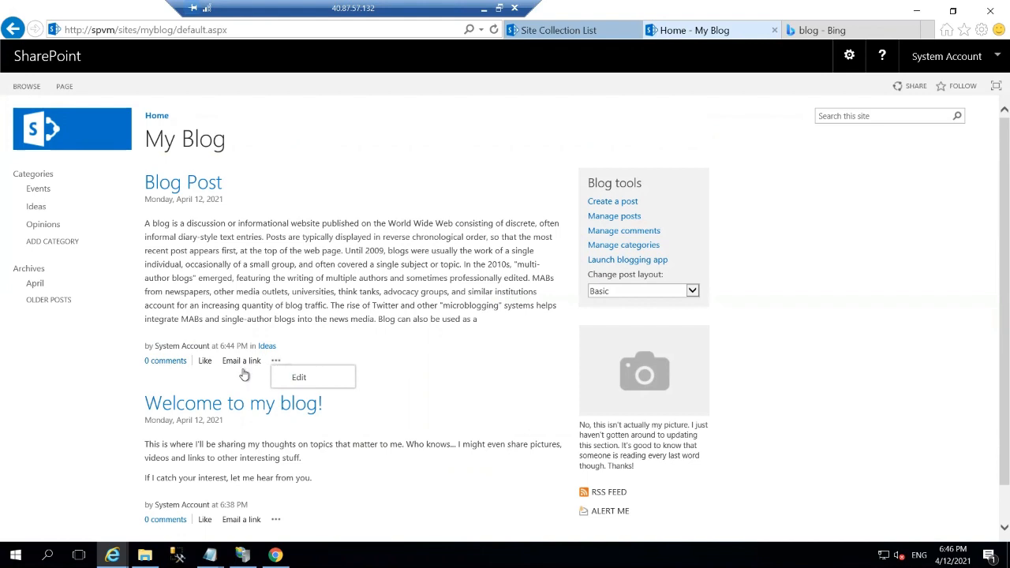
click(203, 361)
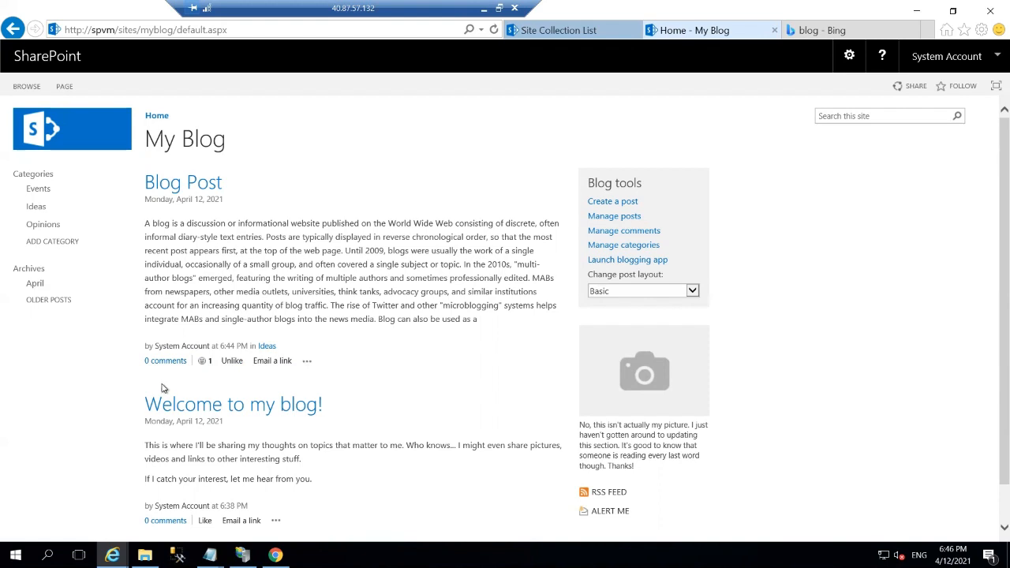
click(306, 362)
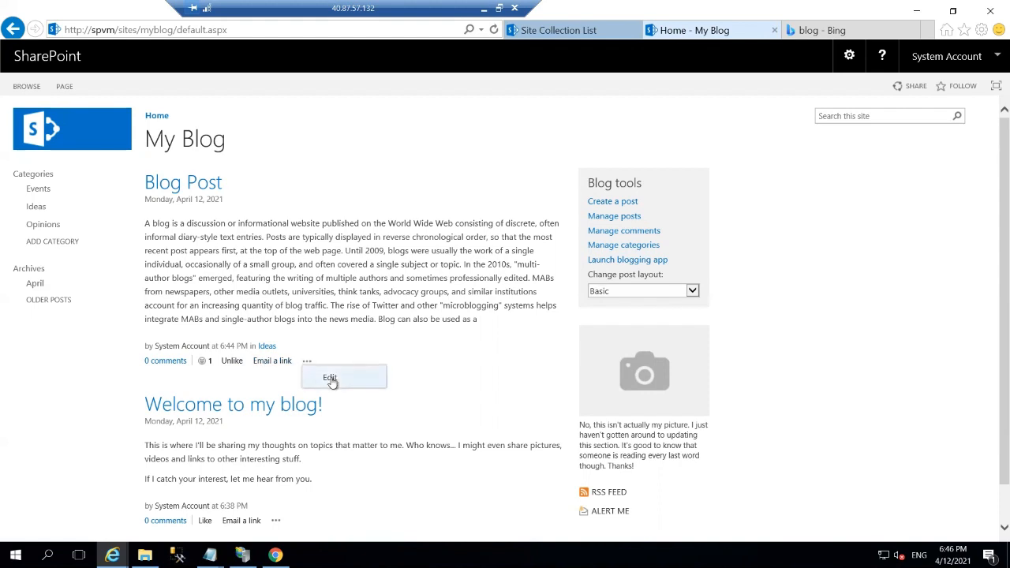
click(330, 378)
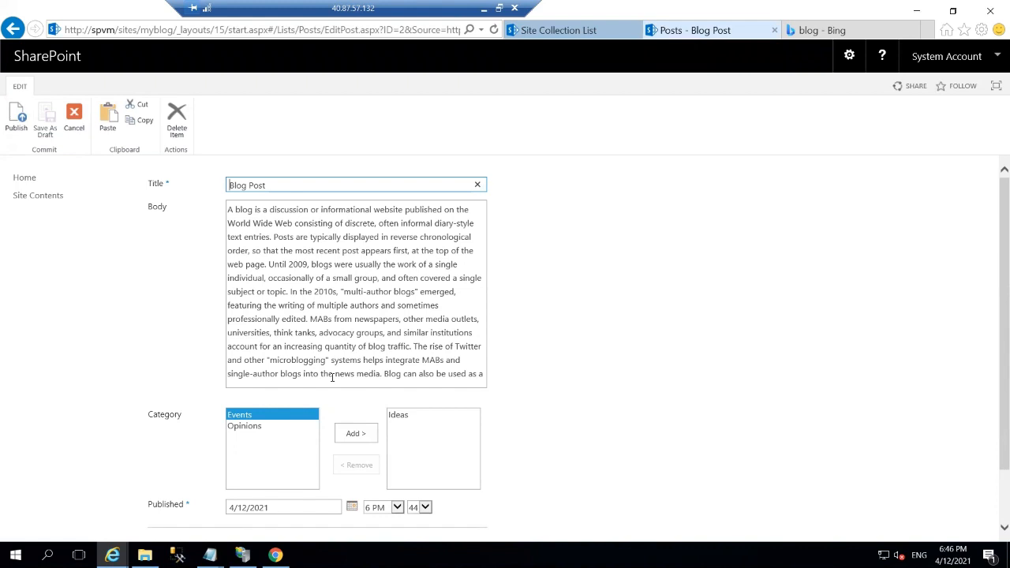
scroll(331, 379, down, 1)
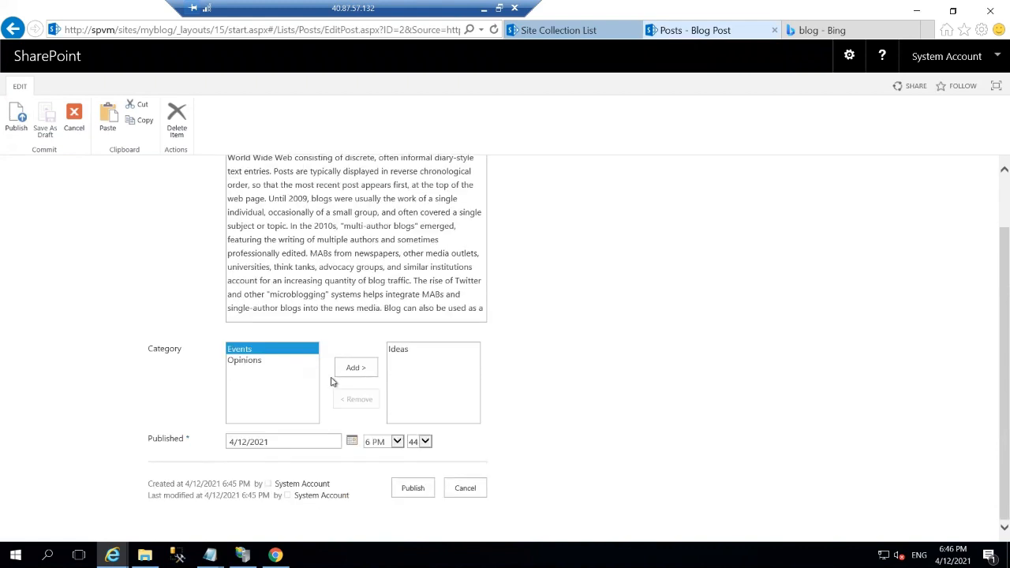
click(421, 488)
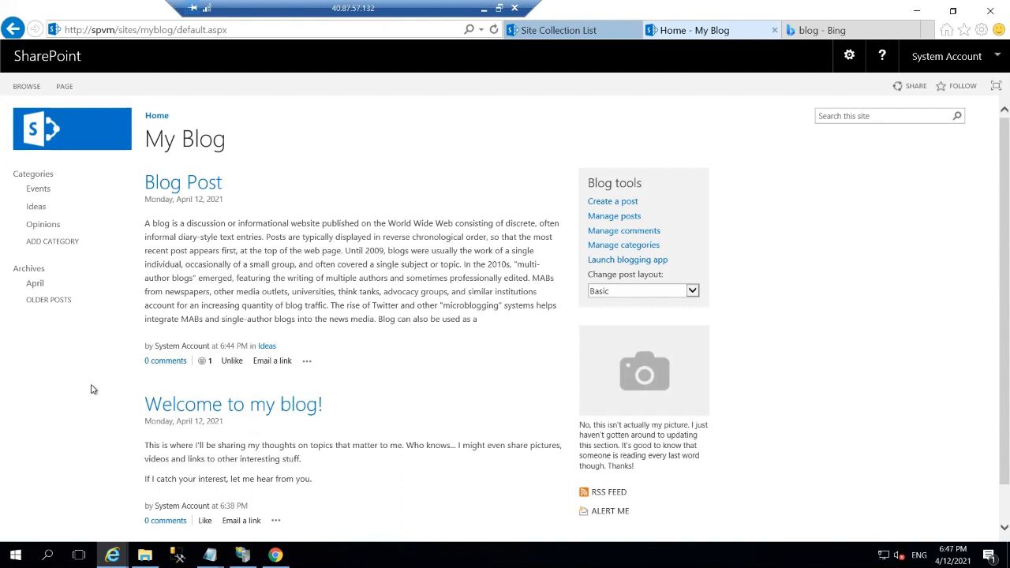
Open Manage categories and start a new category item.
click(596, 253)
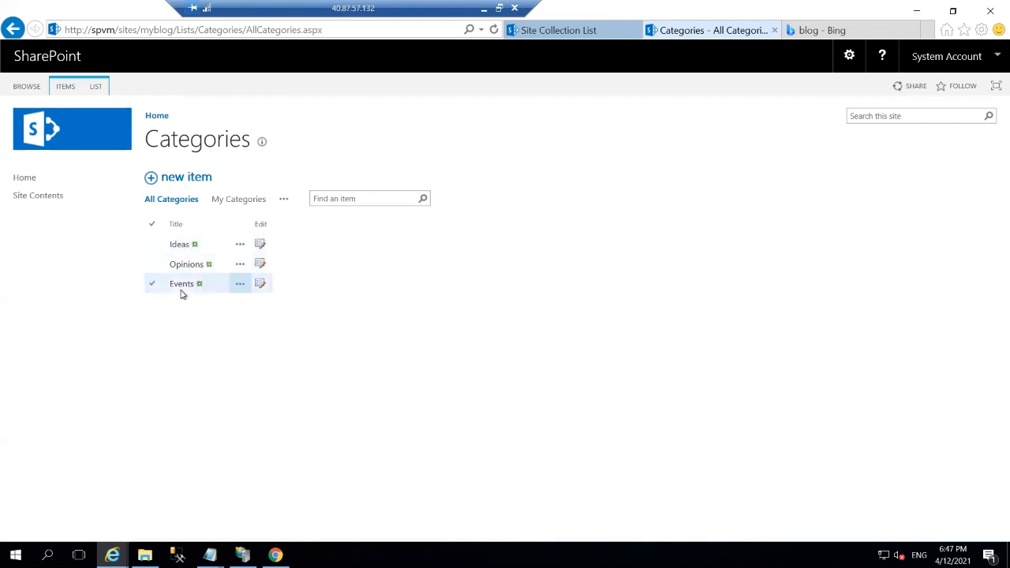
click(178, 180)
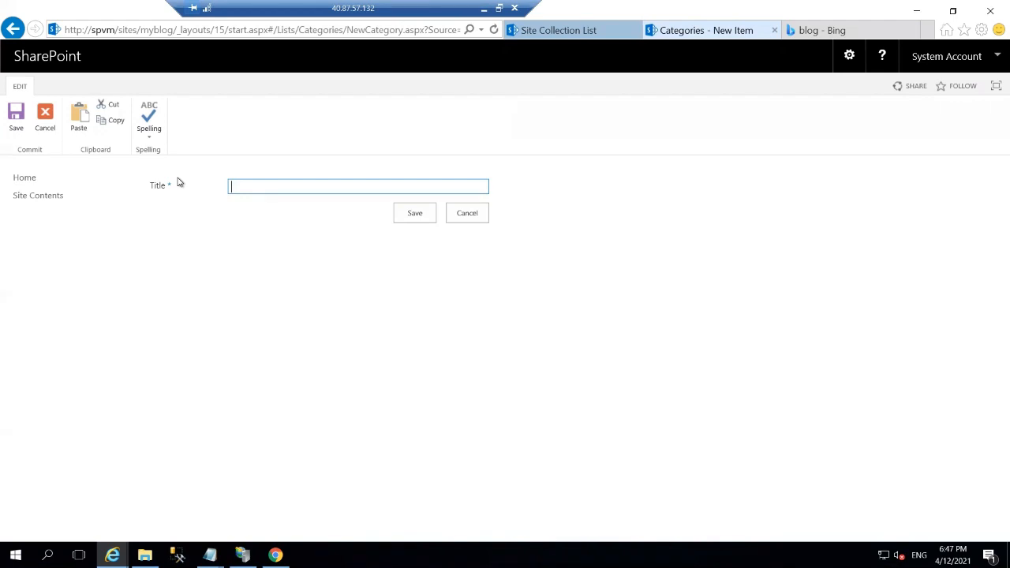
Save a new category titled 'Celebration'.
text(Celebration)
click(414, 213)
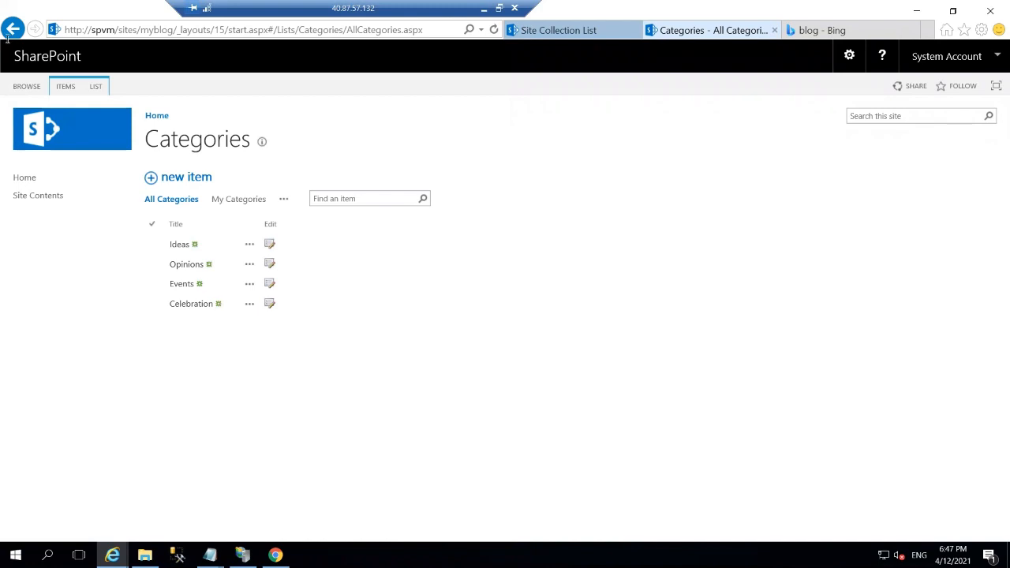
Draft a new post 'Annual Party' under Celebration, then switch to the Bing 'blog' results.
click(155, 116)
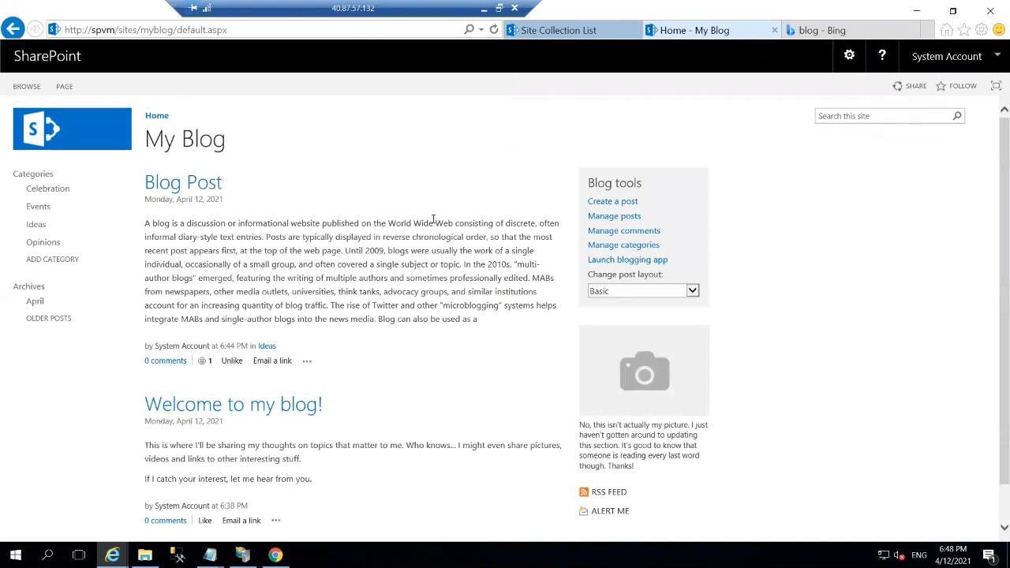
click(604, 204)
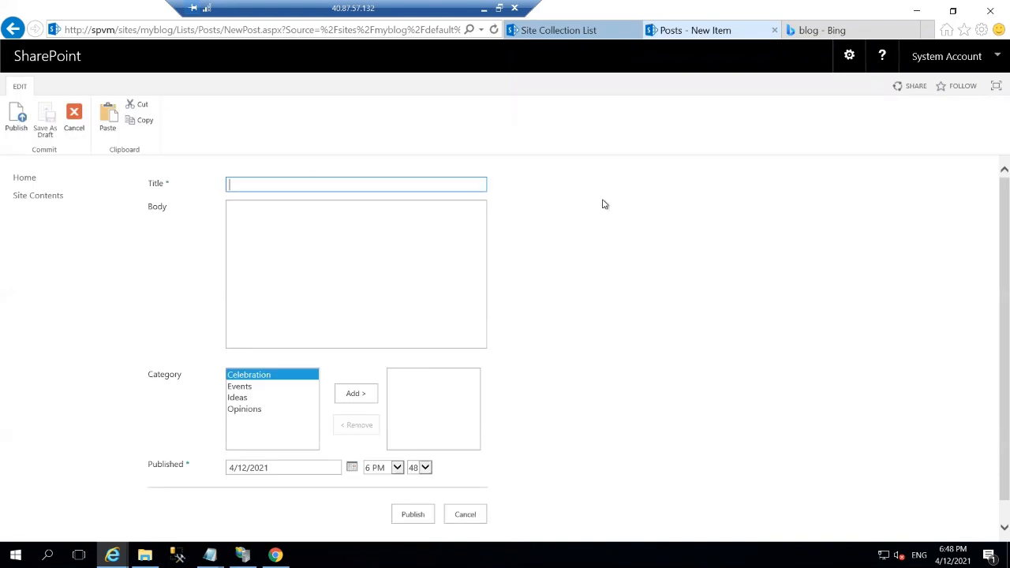
click(351, 401)
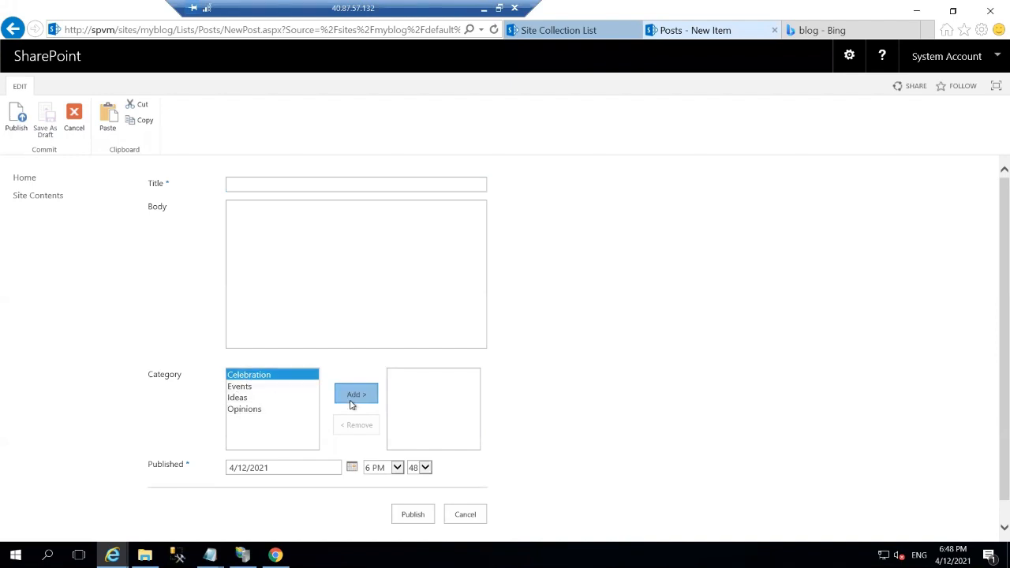
click(269, 184)
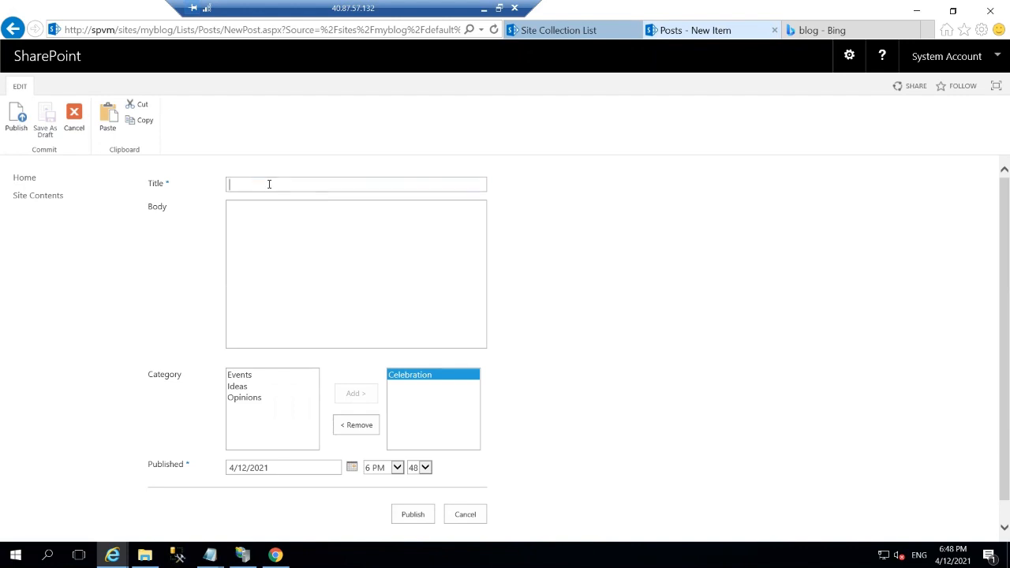
text(Annual Party)
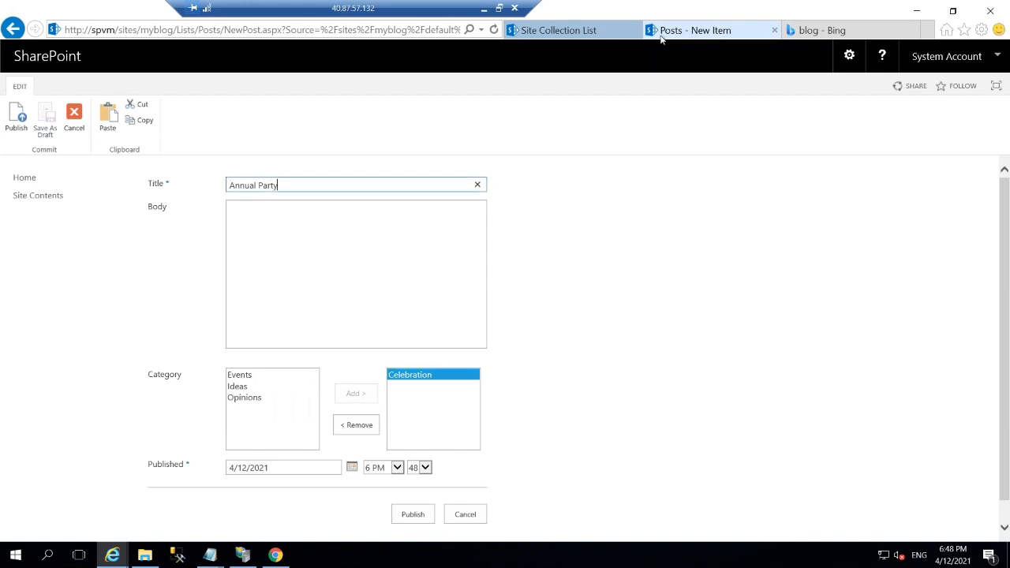
click(824, 31)
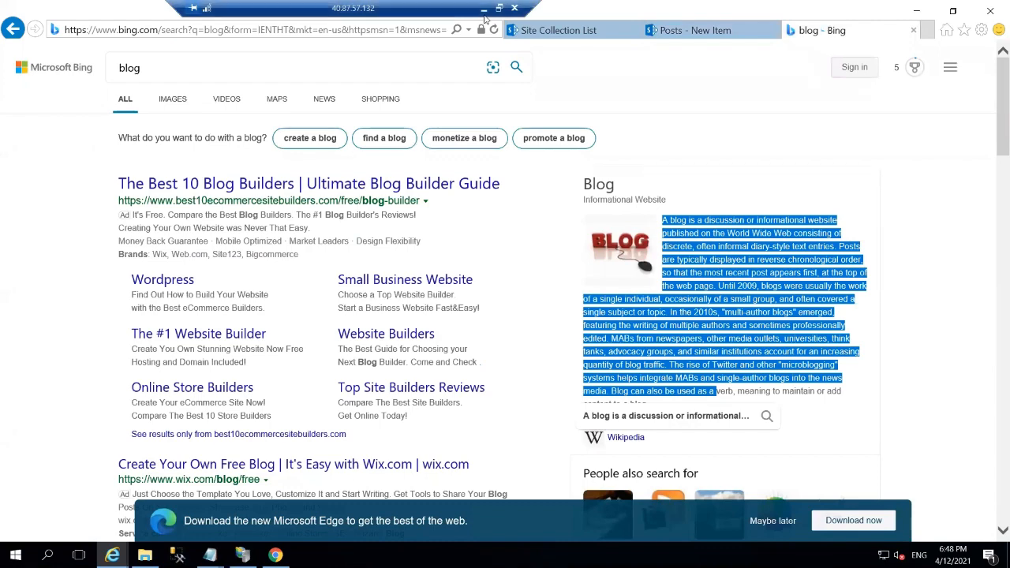
Replace the Bing search query with 'party city' and run the search.
click(222, 73)
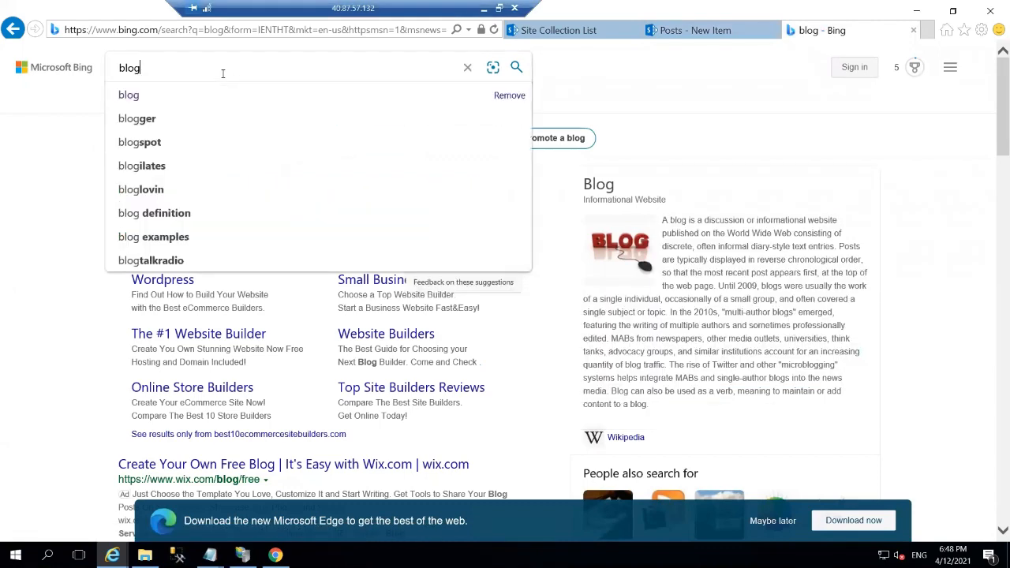
key(BackSpace)
key(BackSpace)
key(BackSpace)
key(BackSpace)
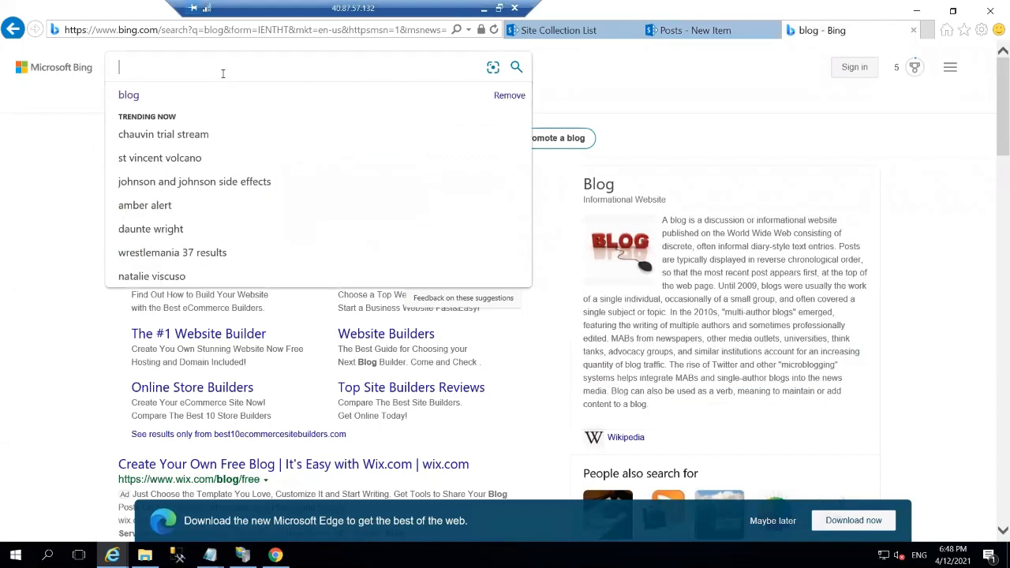
text(party city)
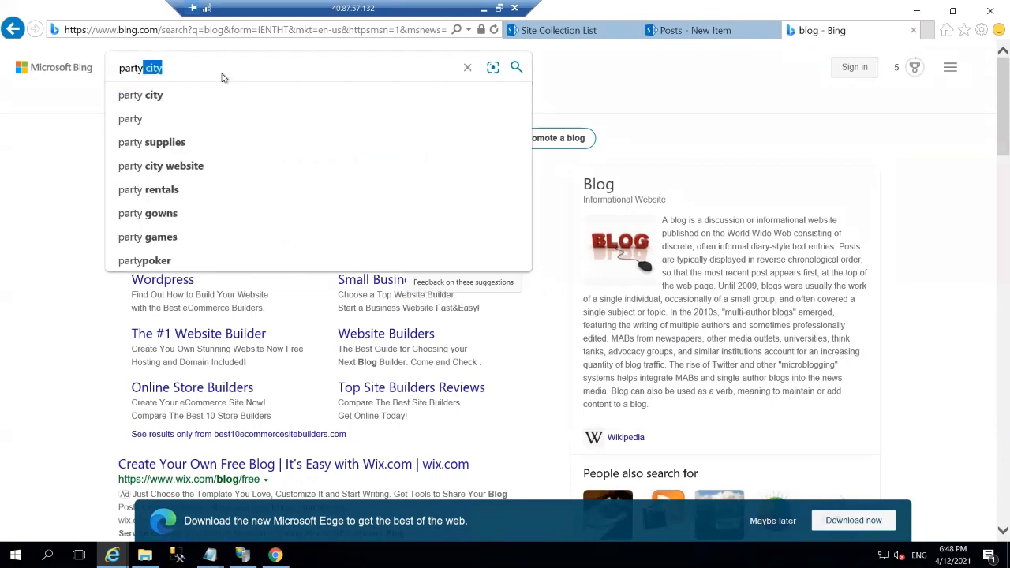
key(Return)
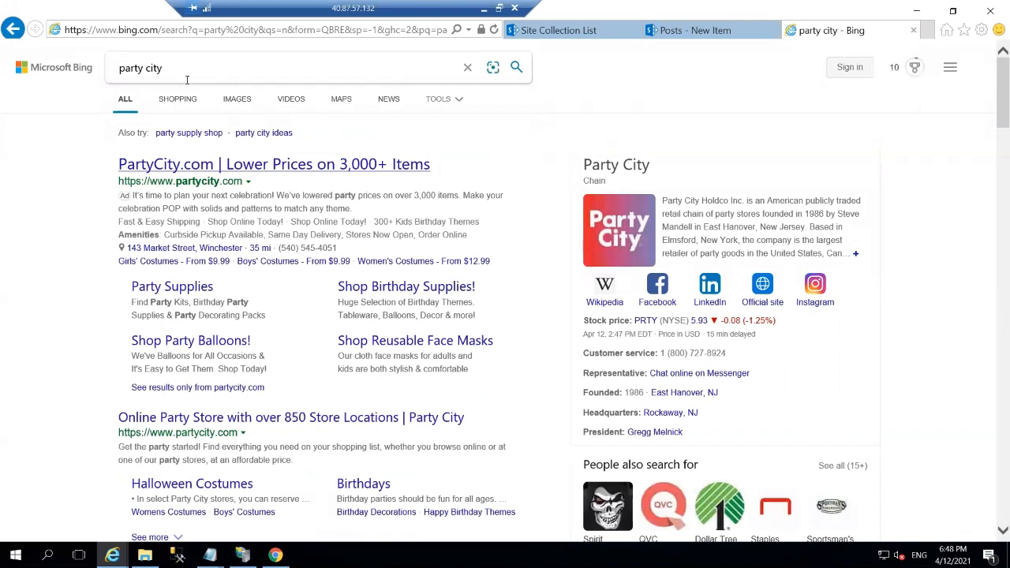
Select the Party City company description and go back to the new post form.
click(187, 79)
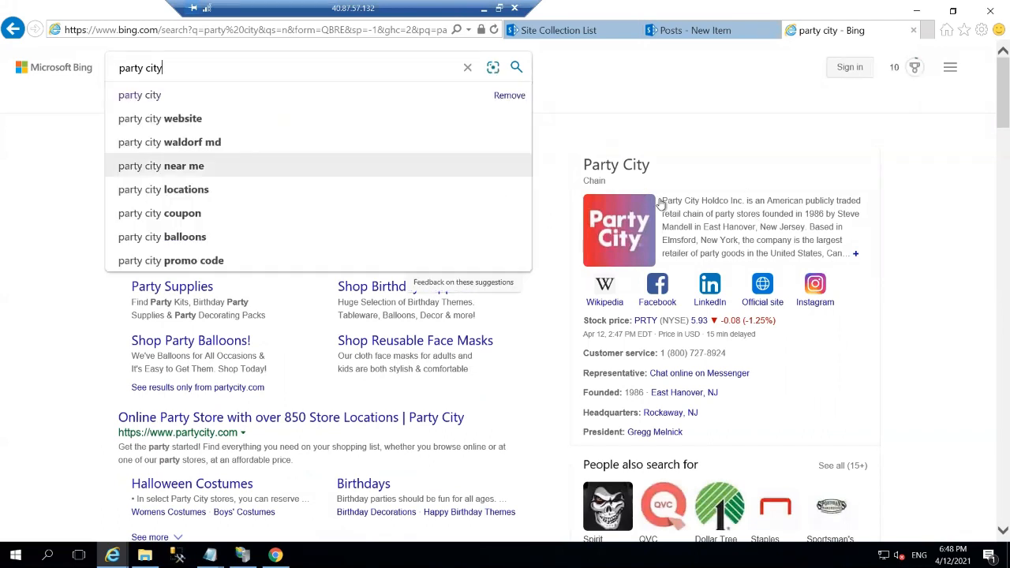
drag(661, 202, 816, 254)
key(ctrl+c)
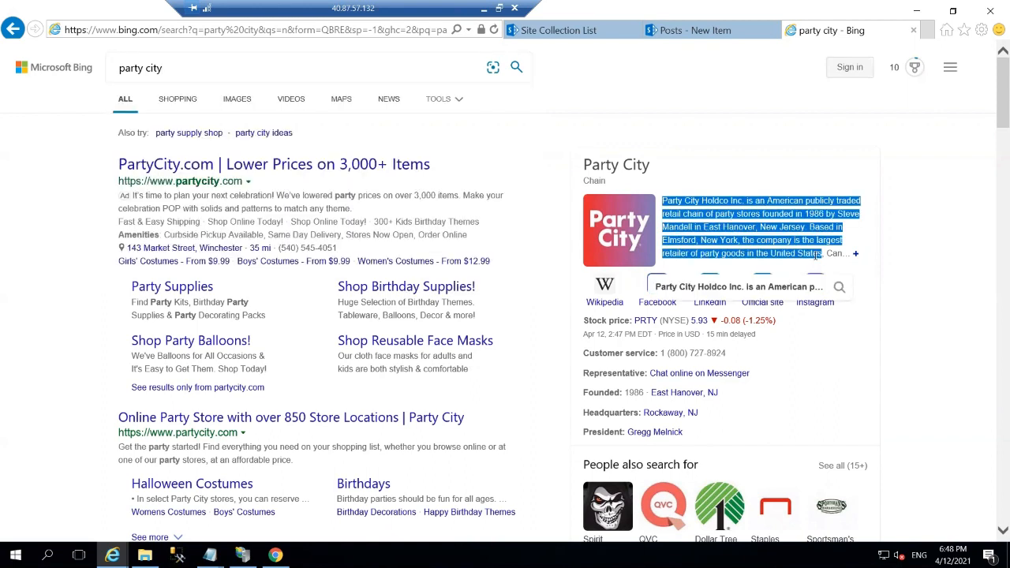
click(692, 35)
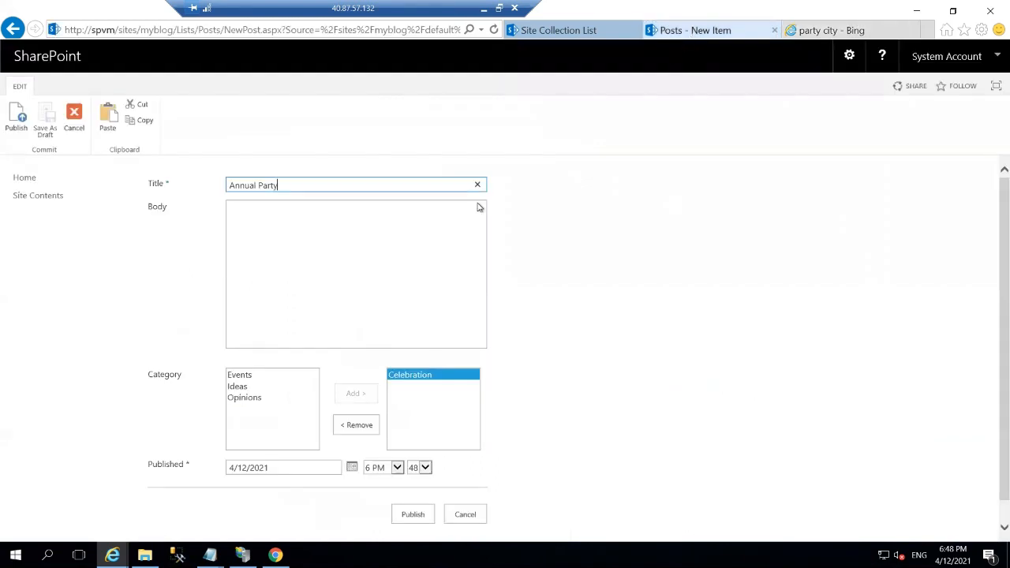
Paste the Party City description into the Annual Party body, add a period, and publish.
click(443, 260)
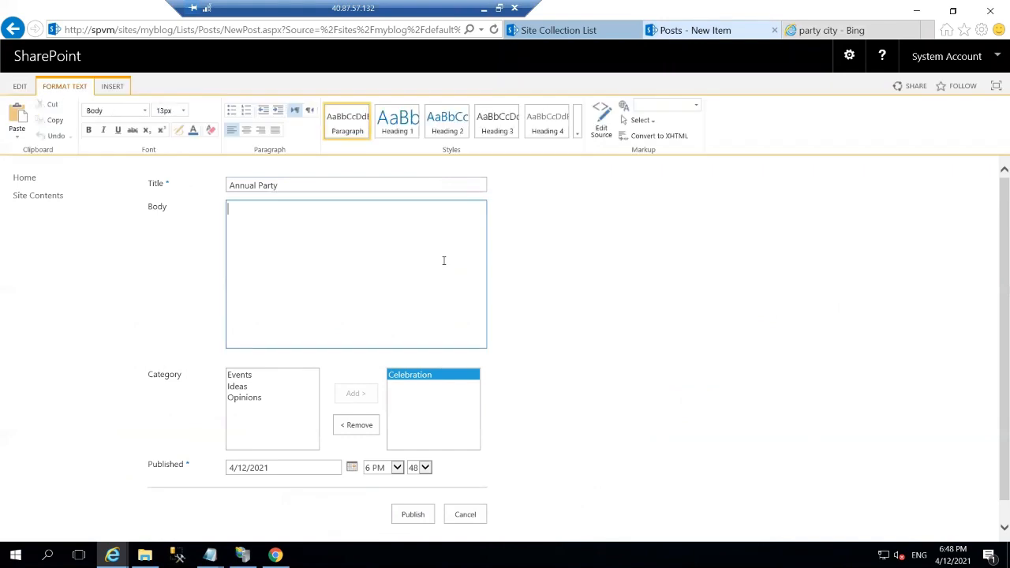
key(ctrl+v)
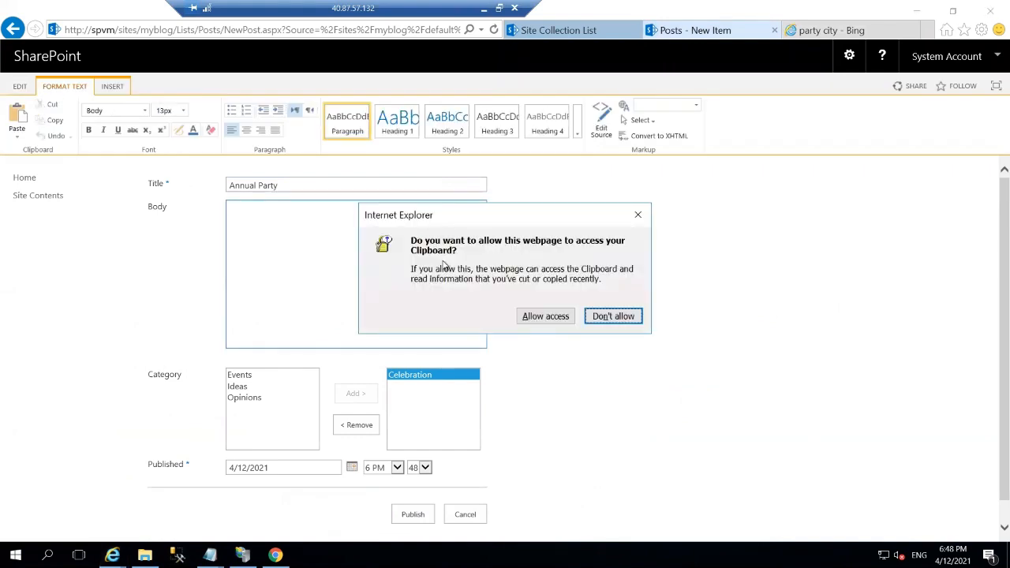
click(540, 322)
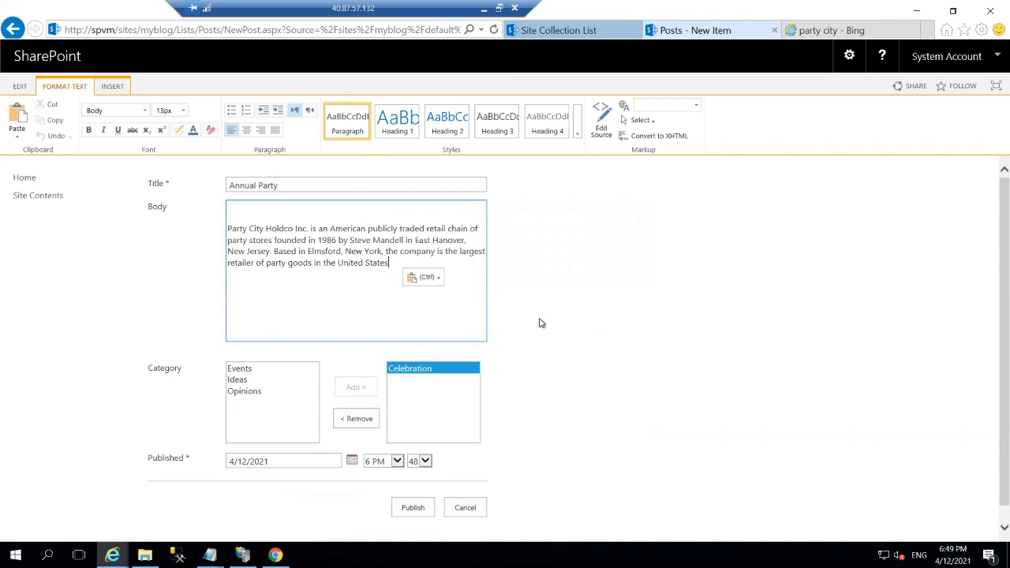
text(.)
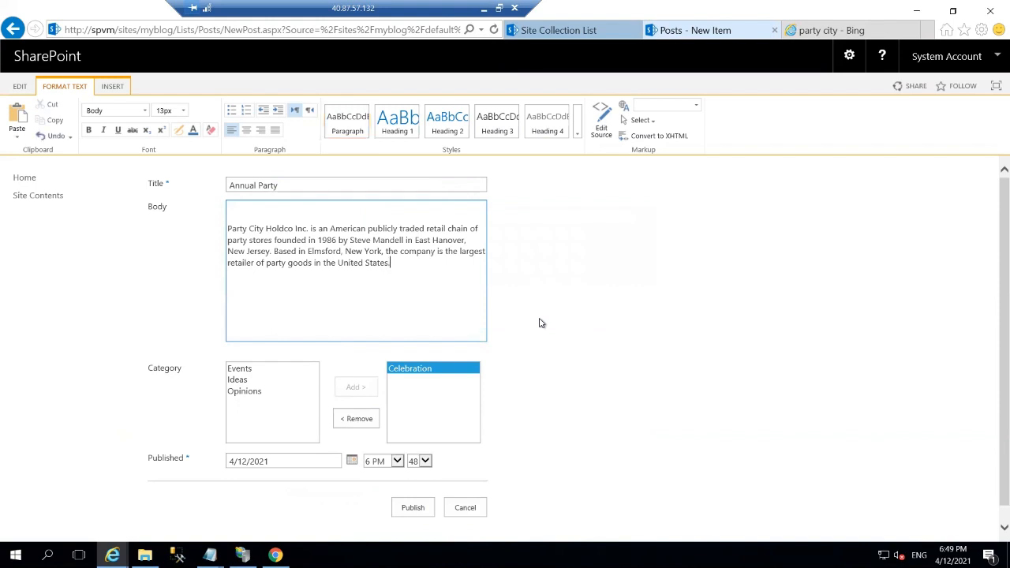
click(412, 506)
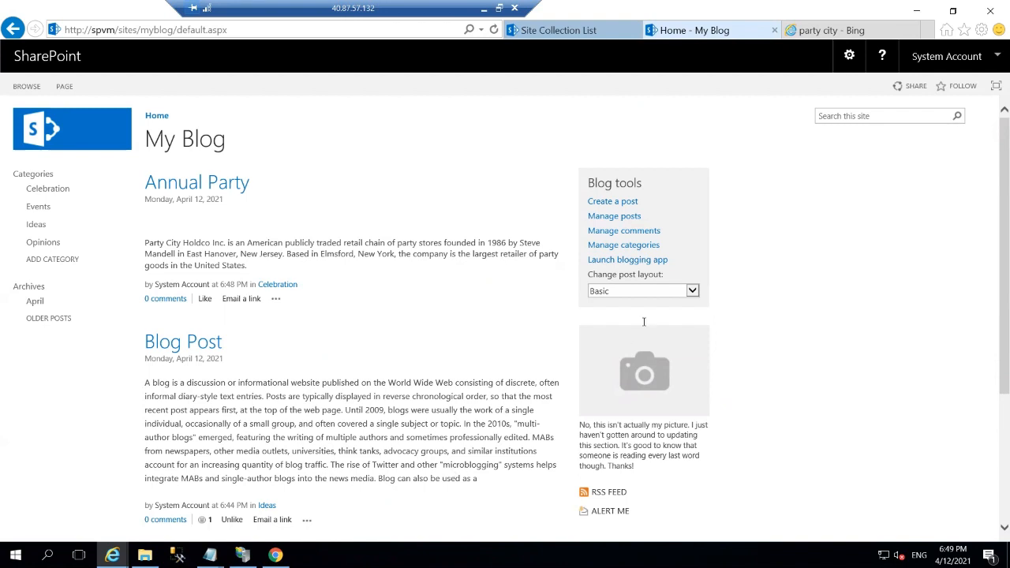
Invite the suggested user to My Blog with My Blog Members [Contribute] permission.
click(915, 87)
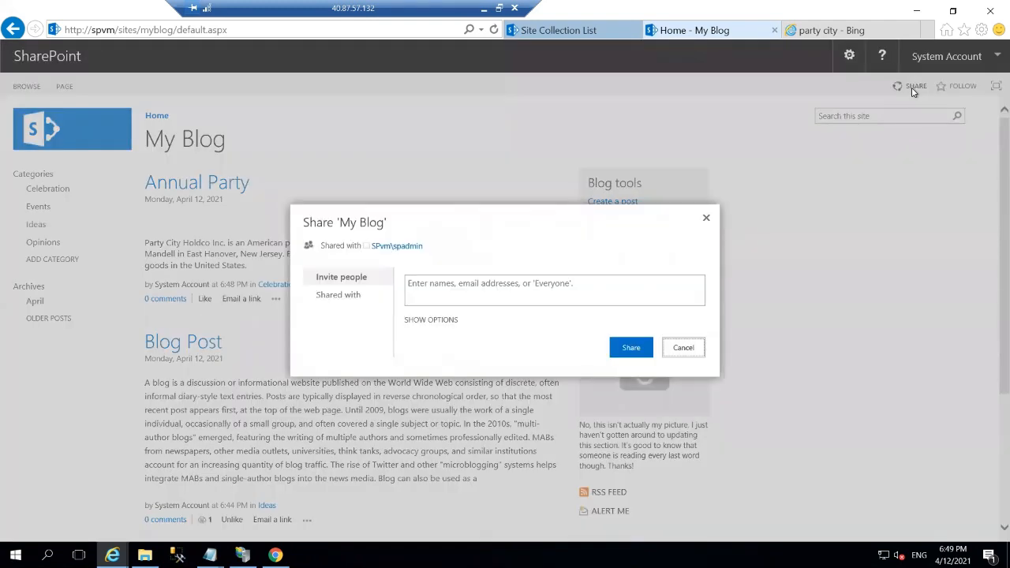
click(528, 284)
text(t)
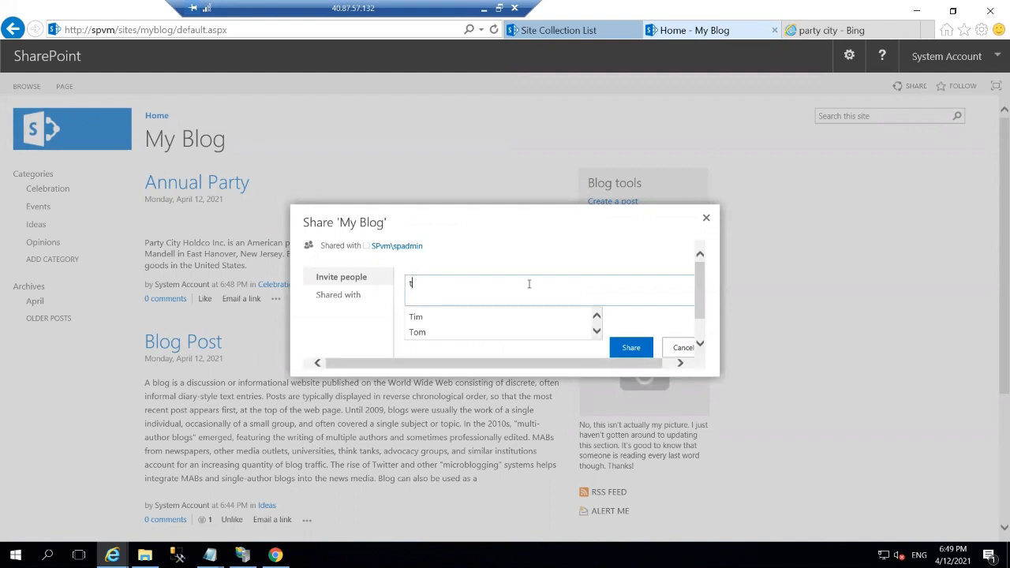
click(493, 338)
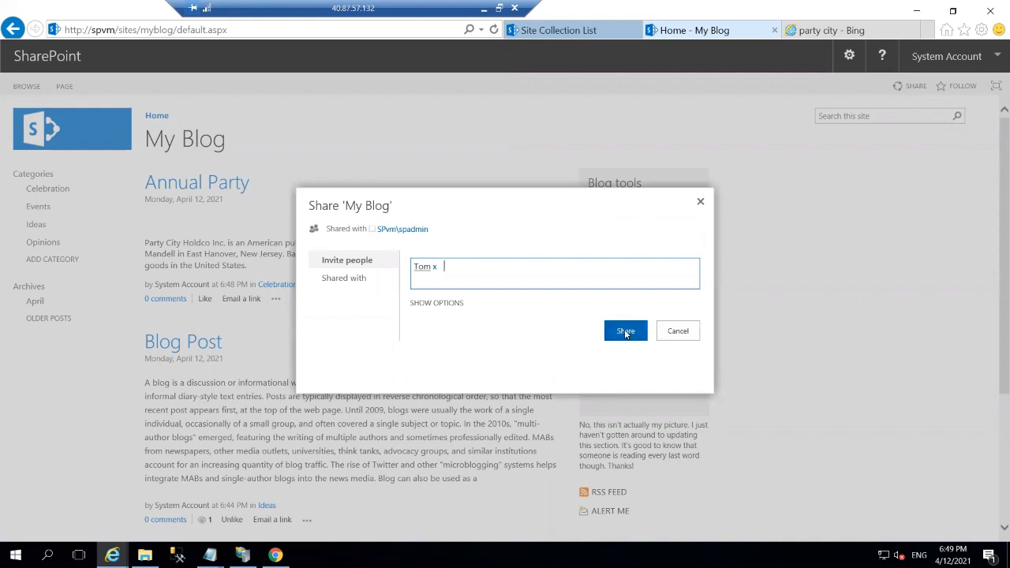
click(446, 305)
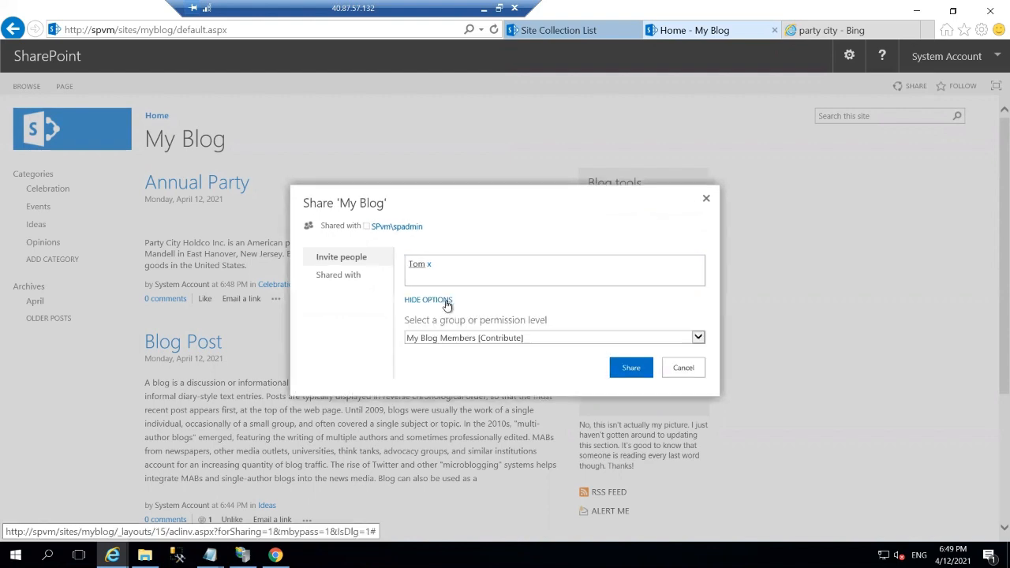
click(697, 338)
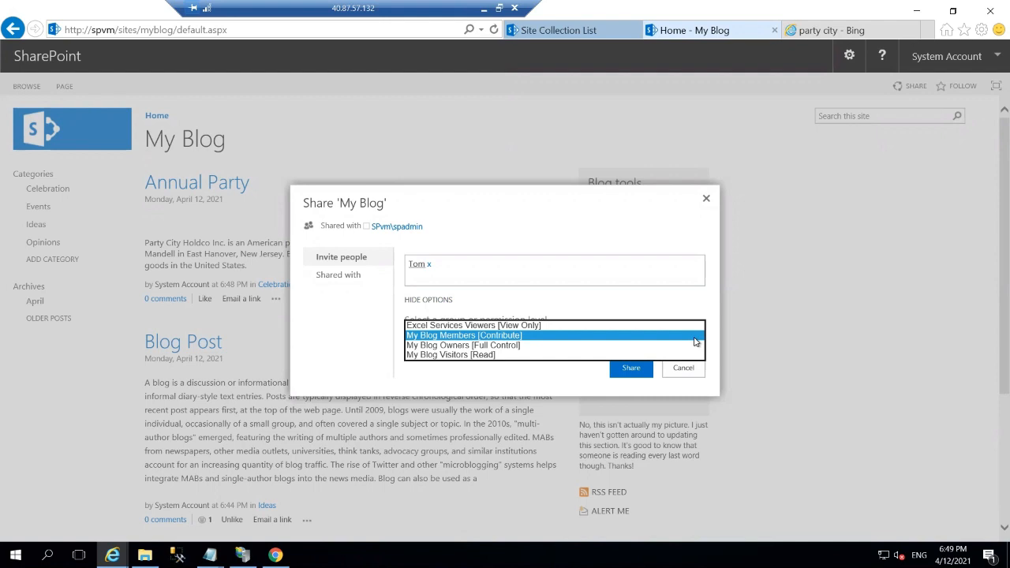
click(695, 337)
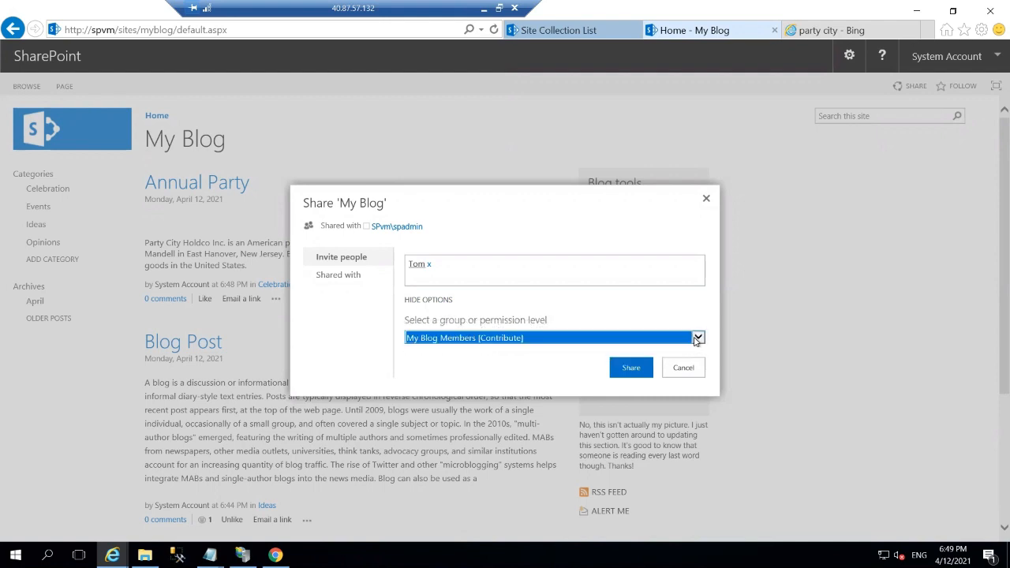
click(641, 371)
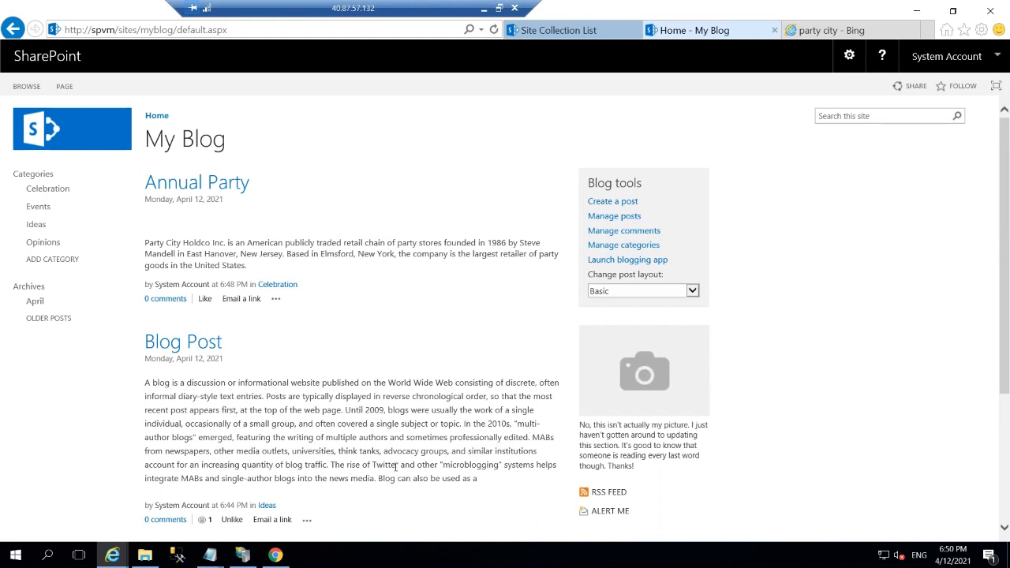
Try emailing a link to the Annual Party post and dismiss the missing mail app message.
click(248, 300)
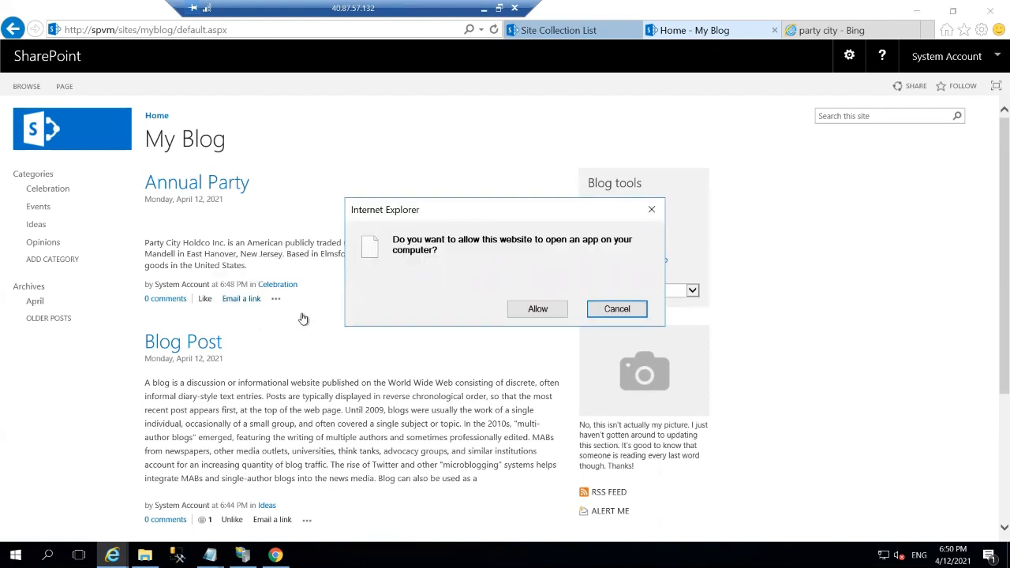
click(512, 308)
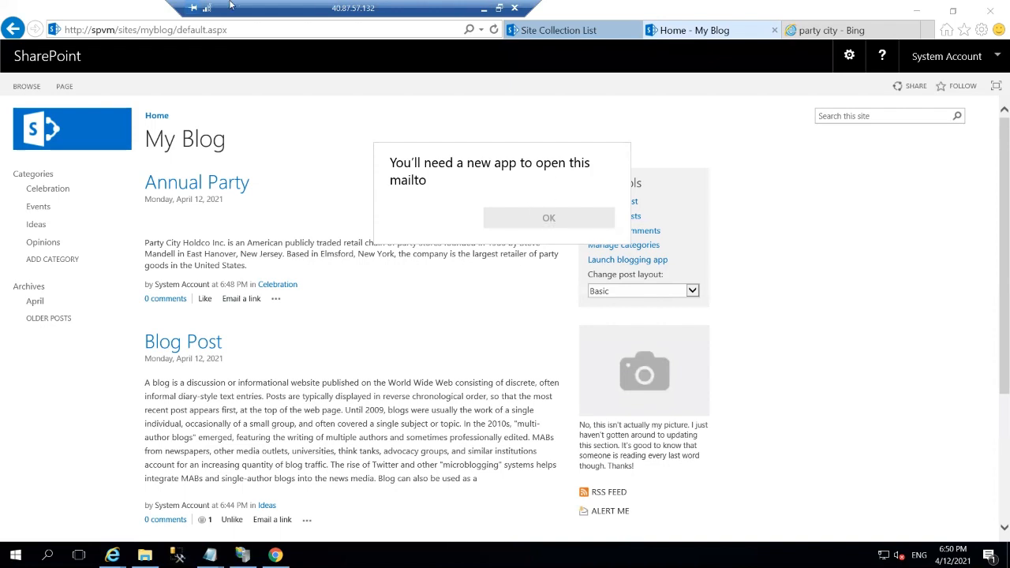
click(189, 32)
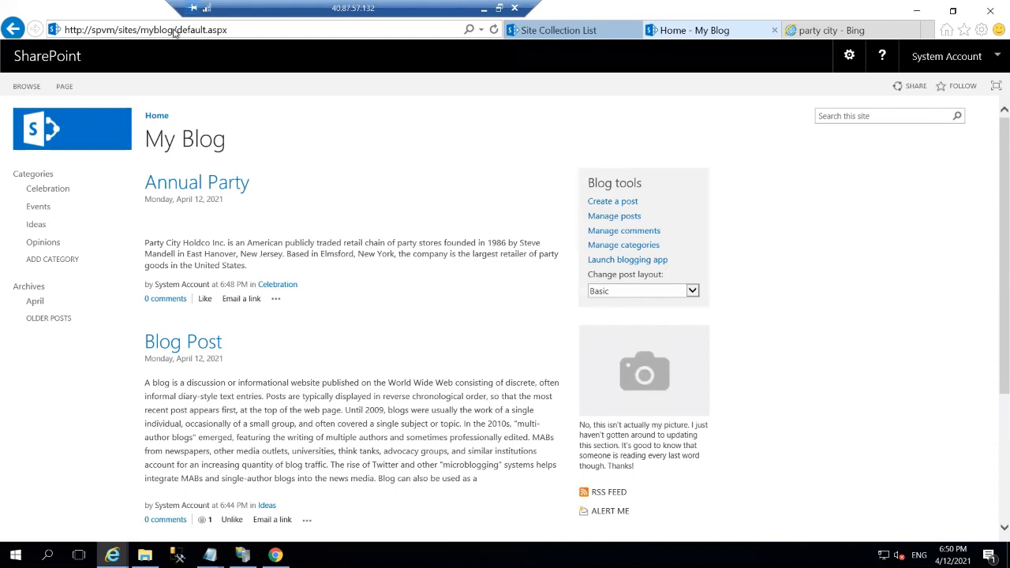
click(175, 31)
click(175, 31)
key(shift+Left)
shift+click(45, 29)
key(ctrl+c)
right_click(96, 29)
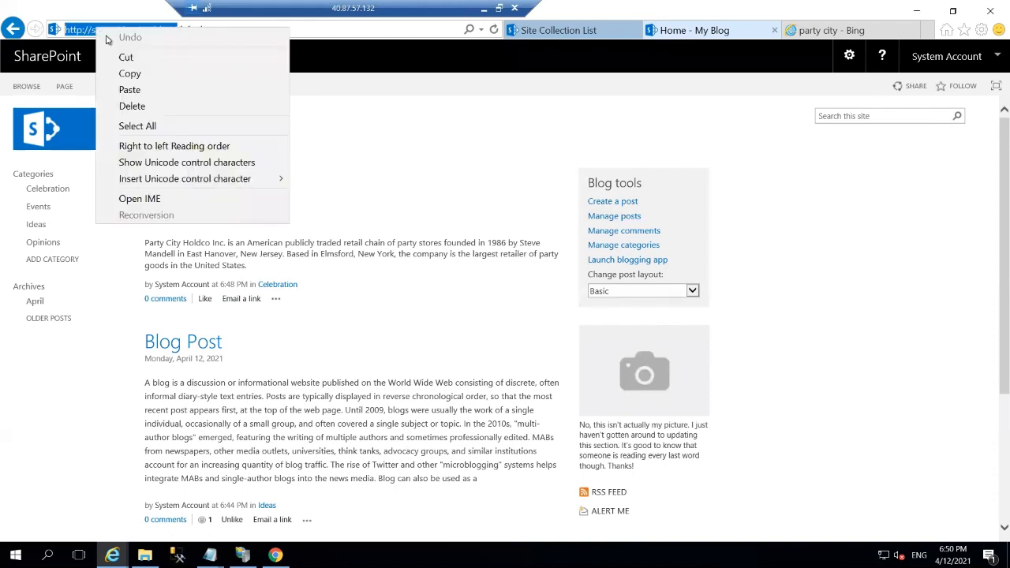
click(129, 75)
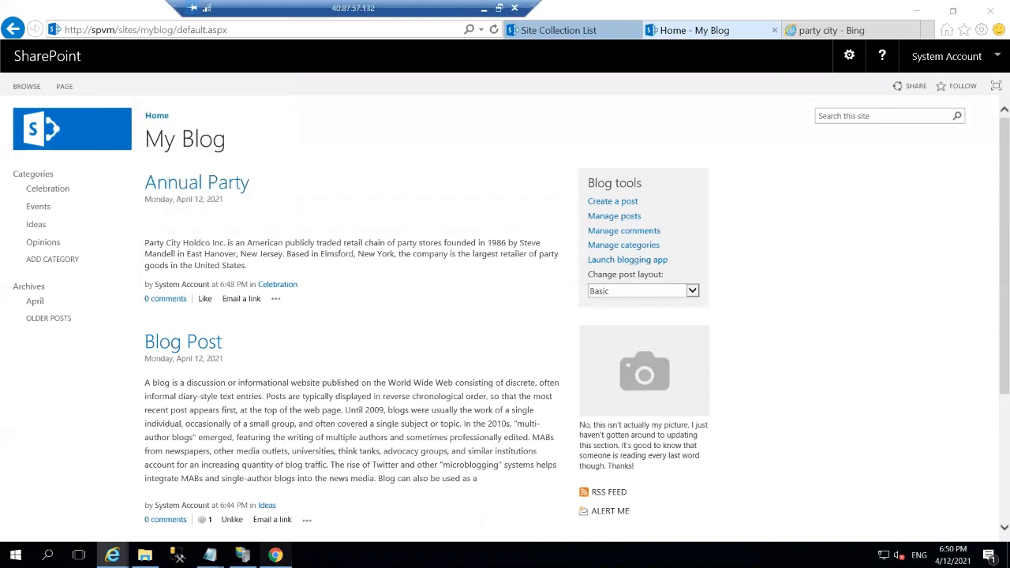
key(alt+Tab)
click(217, 33)
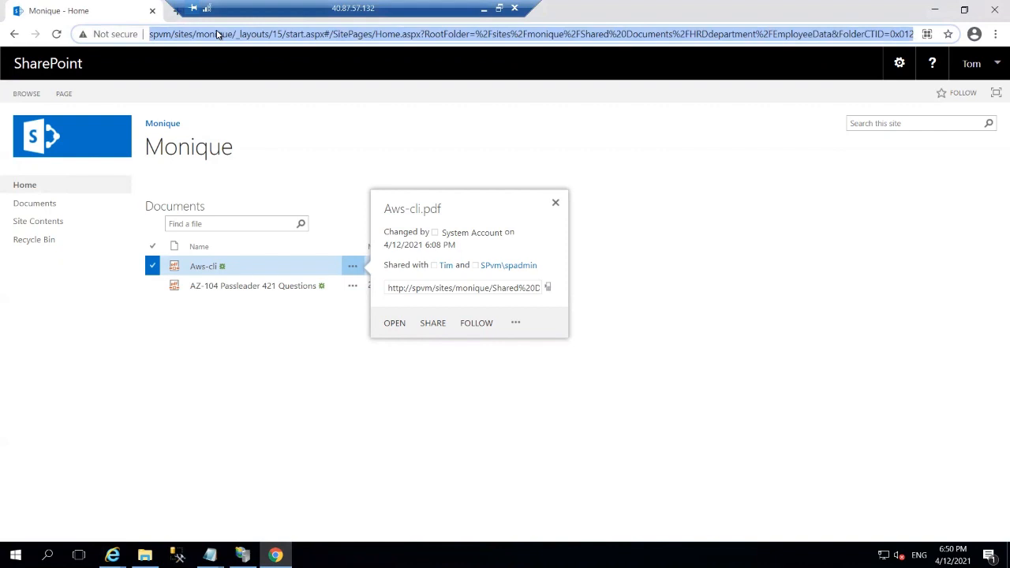
key(BackSpace)
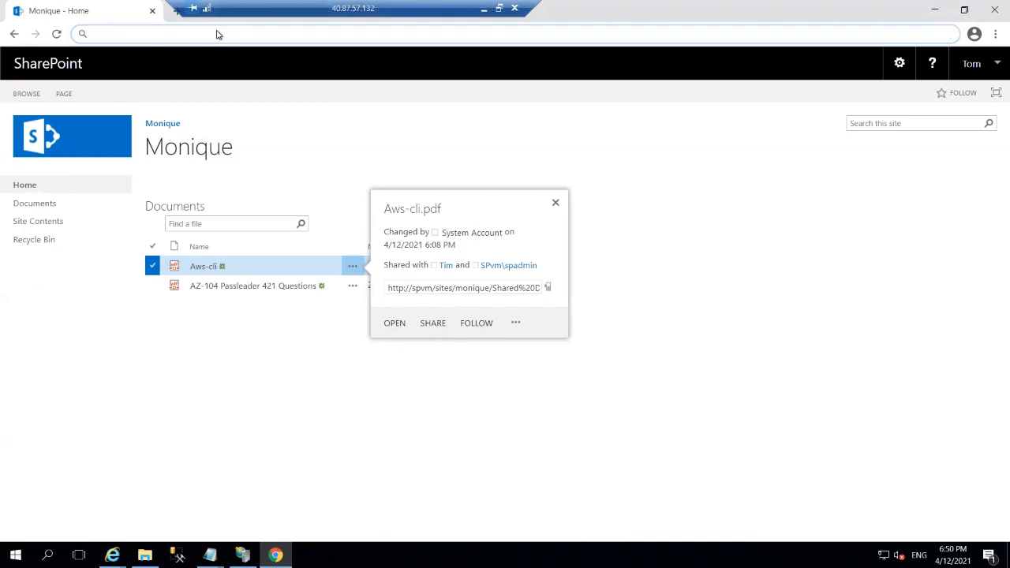
key(ctrl+v)
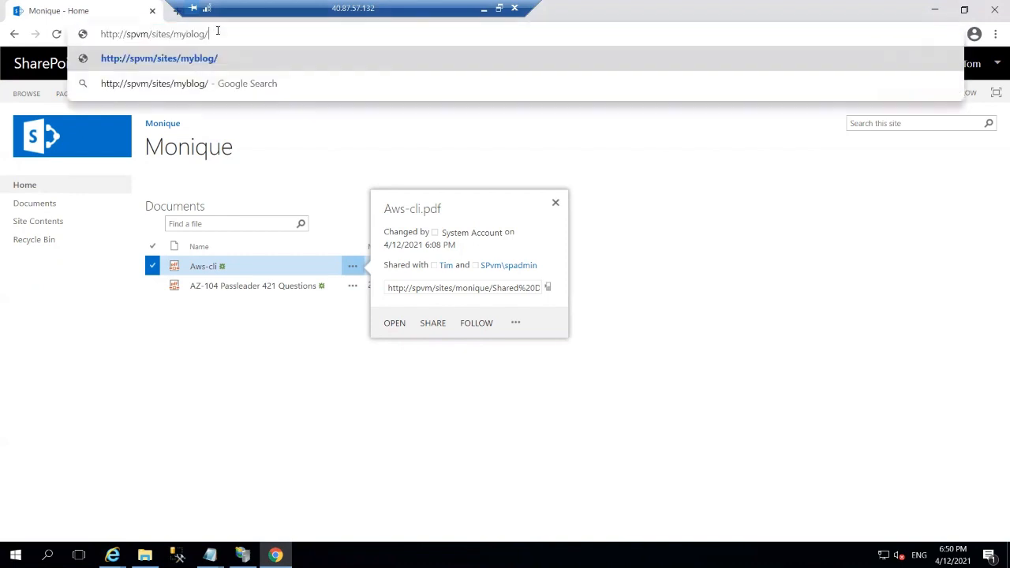
key(Return)
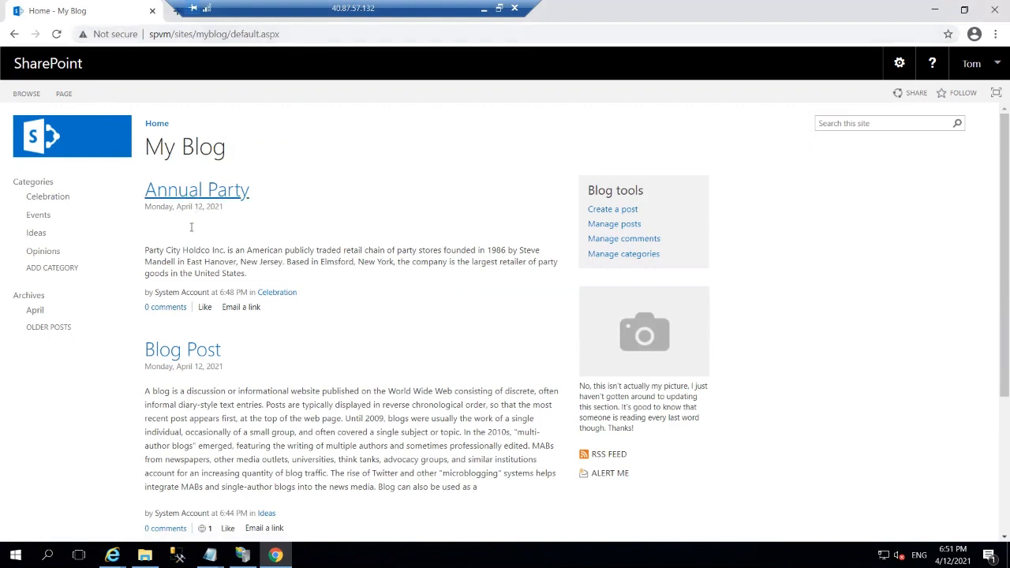
Like the Annual Party post from the second user's browser.
click(205, 307)
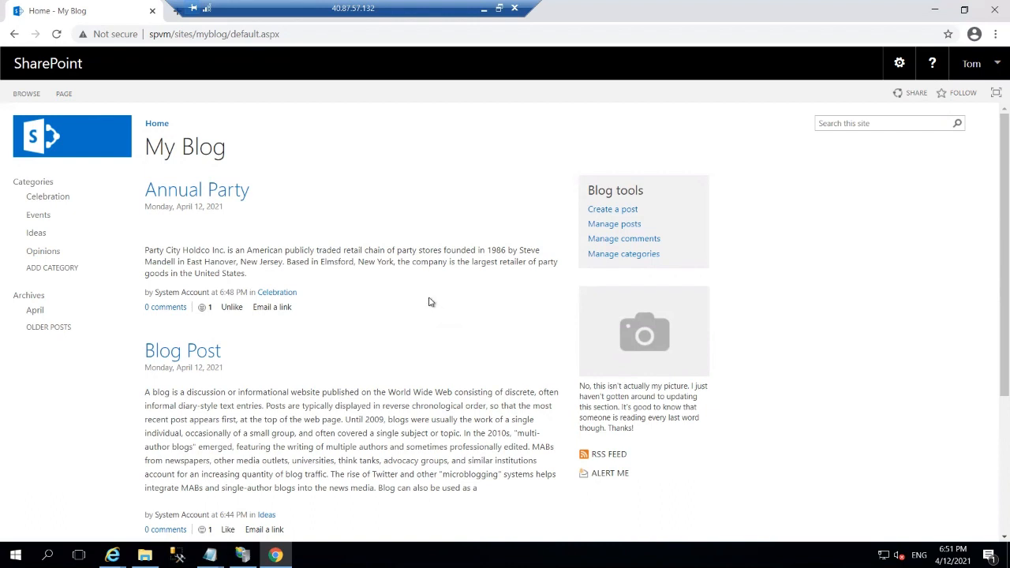
Title the new post 'SharePoint for my company', erasing an address accidentally pasted into the body.
click(605, 210)
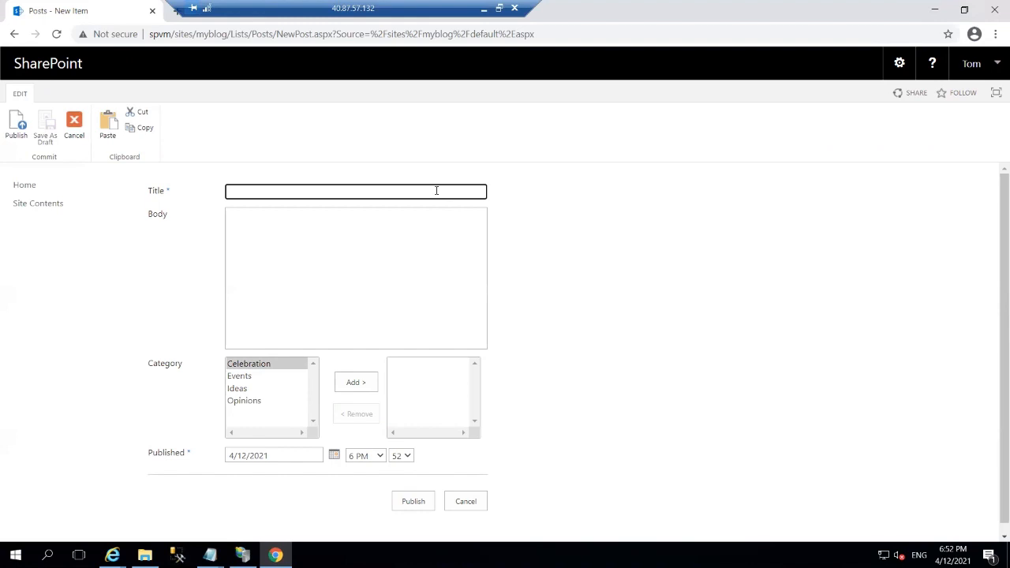
text(SharePoint for my company)
click(395, 238)
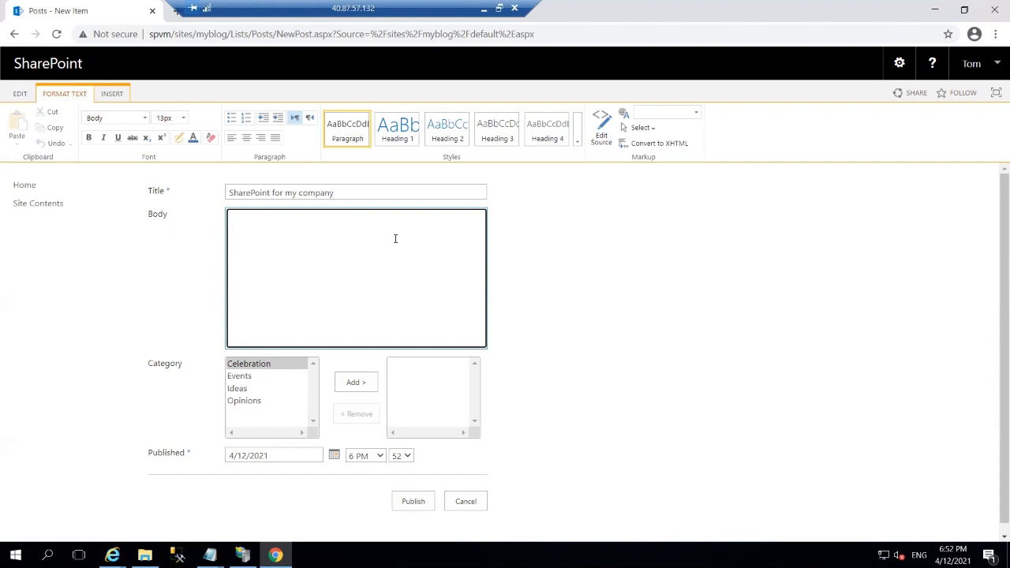
key(ctrl+v)
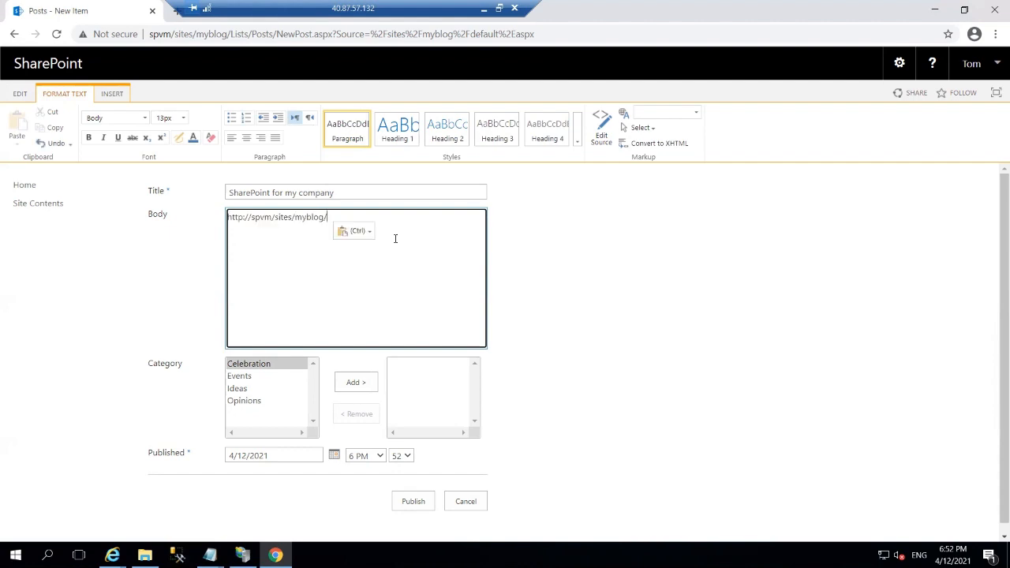
key(ctrl)
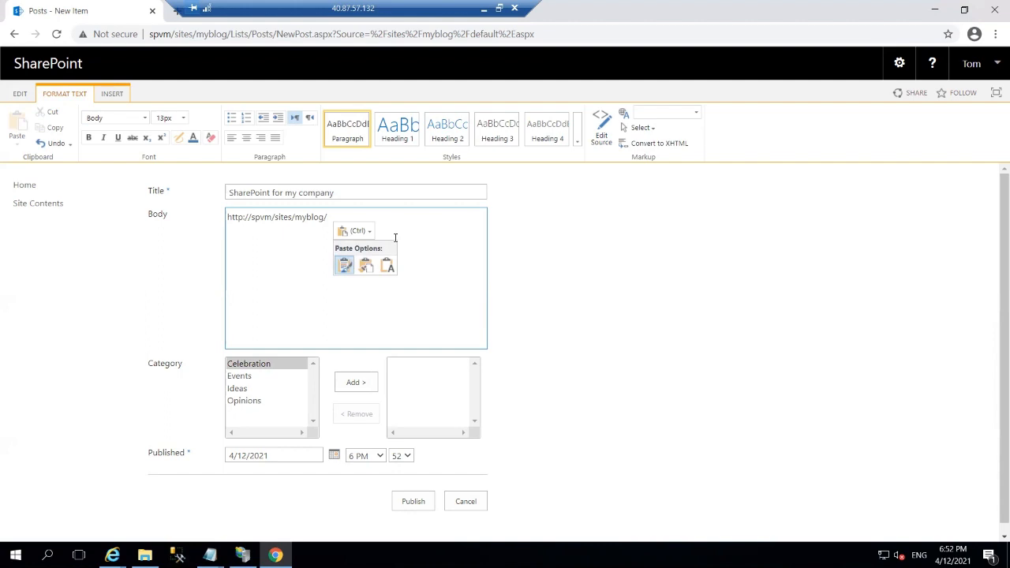
click(406, 216)
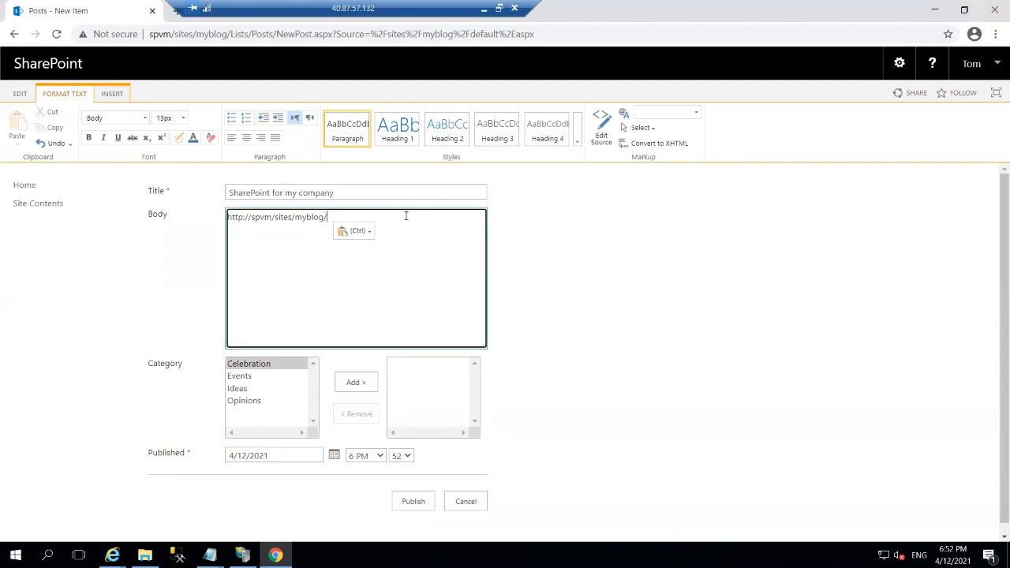
key(BackSpace)
key(BackSpace)
key(BackSpace)
key(BackSpace)
key(BackSpace)
key(BackSpace)
key(BackSpace)
key(BackSpace)
key(BackSpace)
key(BackSpace)
key(BackSpace)
key(BackSpace)
key(BackSpace)
key(BackSpace)
key(BackSpace)
key(BackSpace)
key(BackSpace)
key(BackSpace)
key(BackSpace)
key(BackSpace)
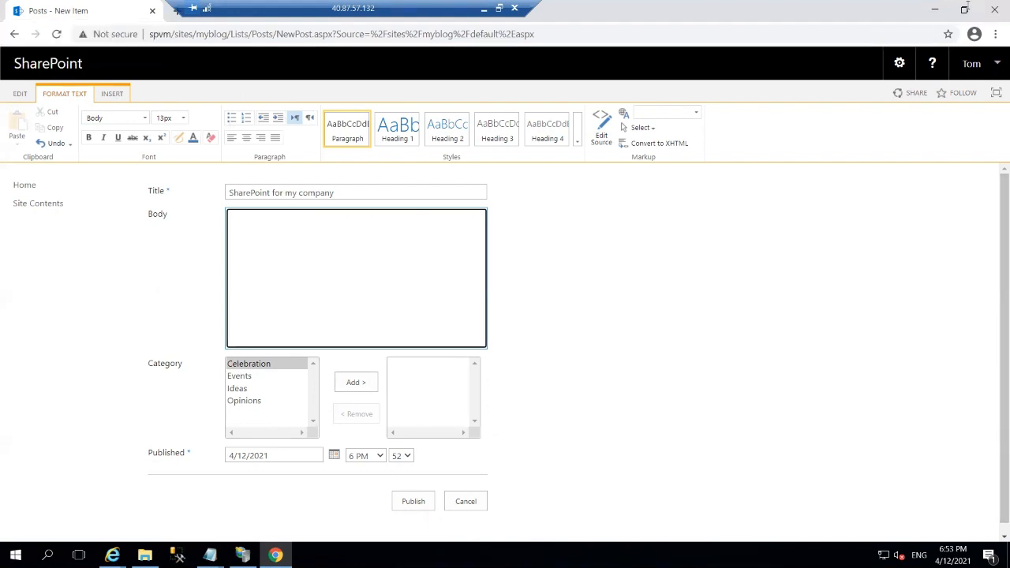
key(shift+Tab)
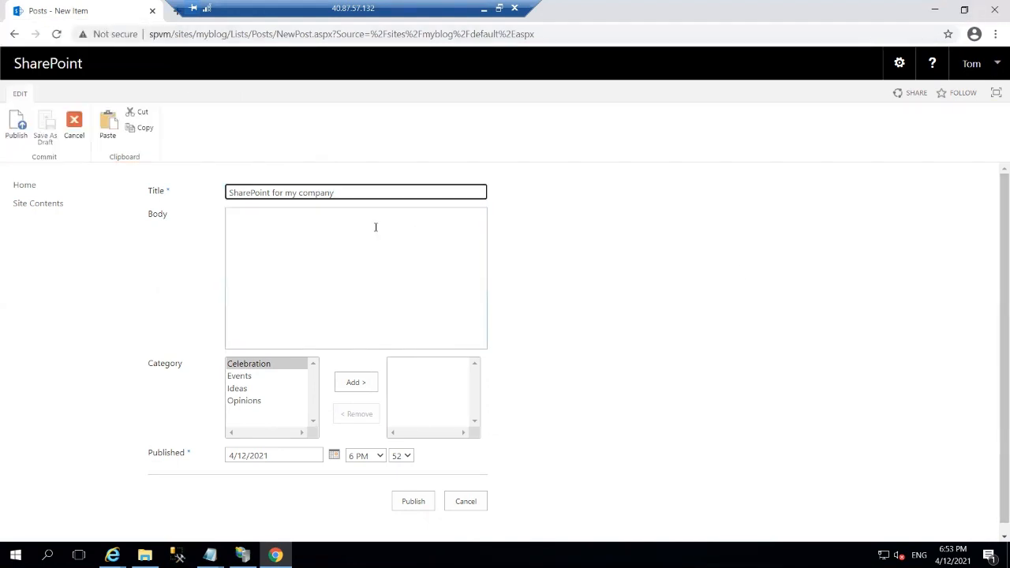
Search Google for 'sharepoint 2016' in a new, maximized Chrome tab.
click(963, 10)
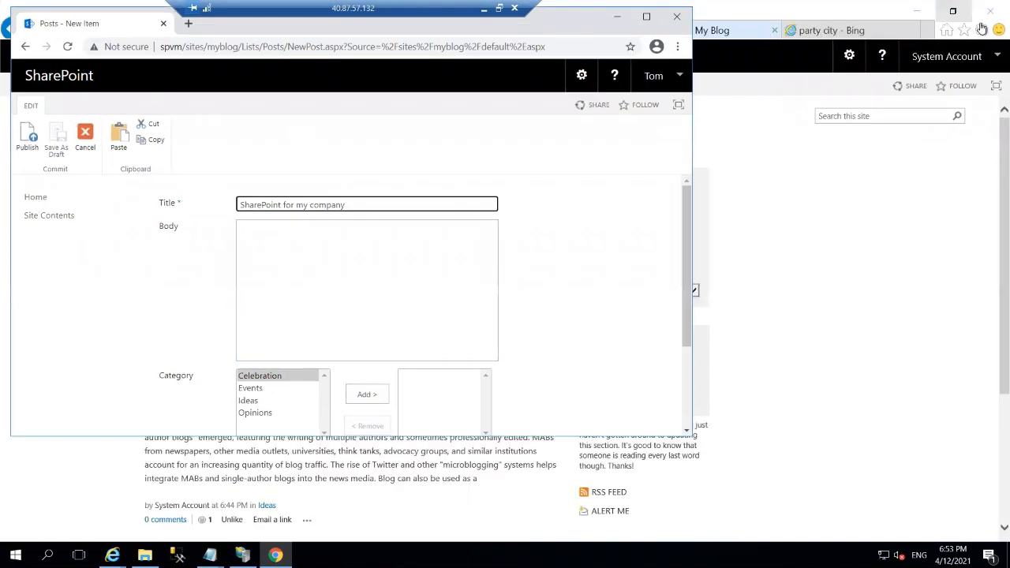
click(188, 23)
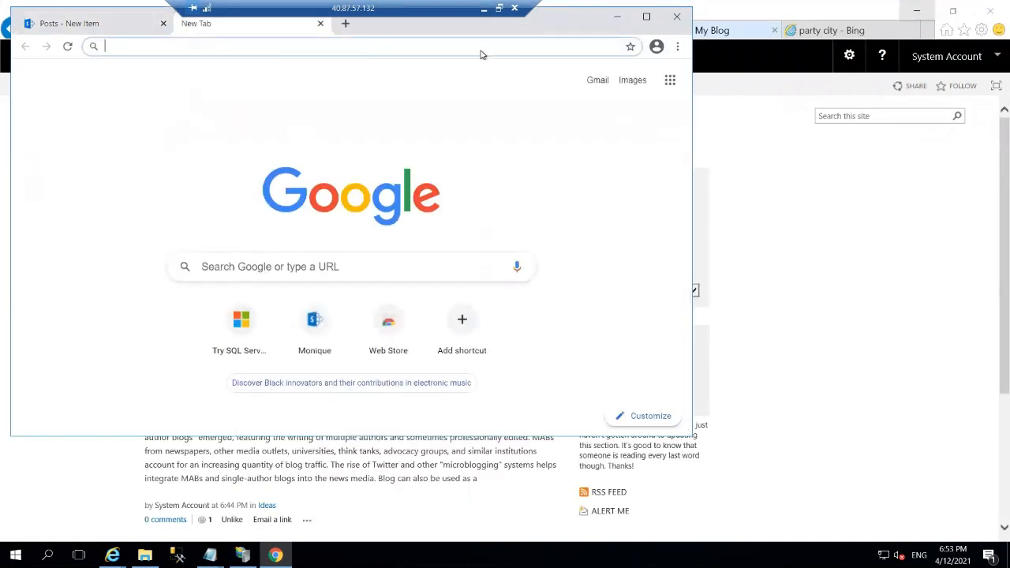
double_click(395, 29)
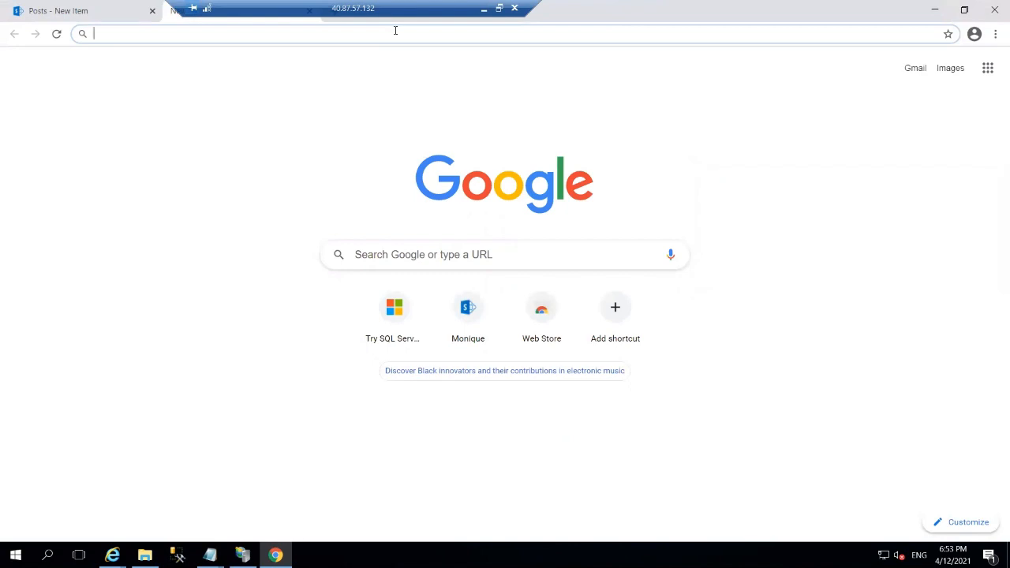
text(c)
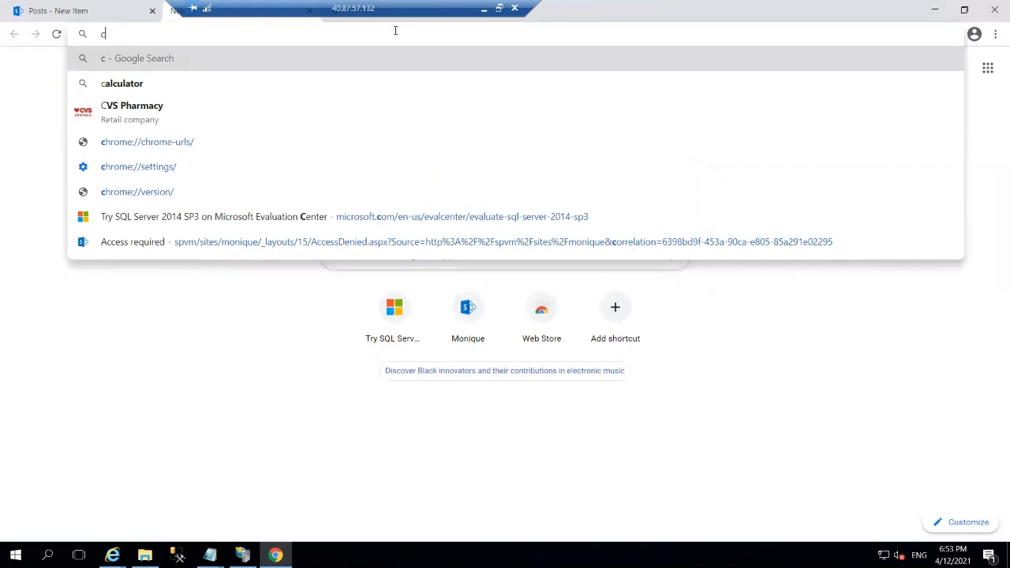
key(BackSpace)
text(s)
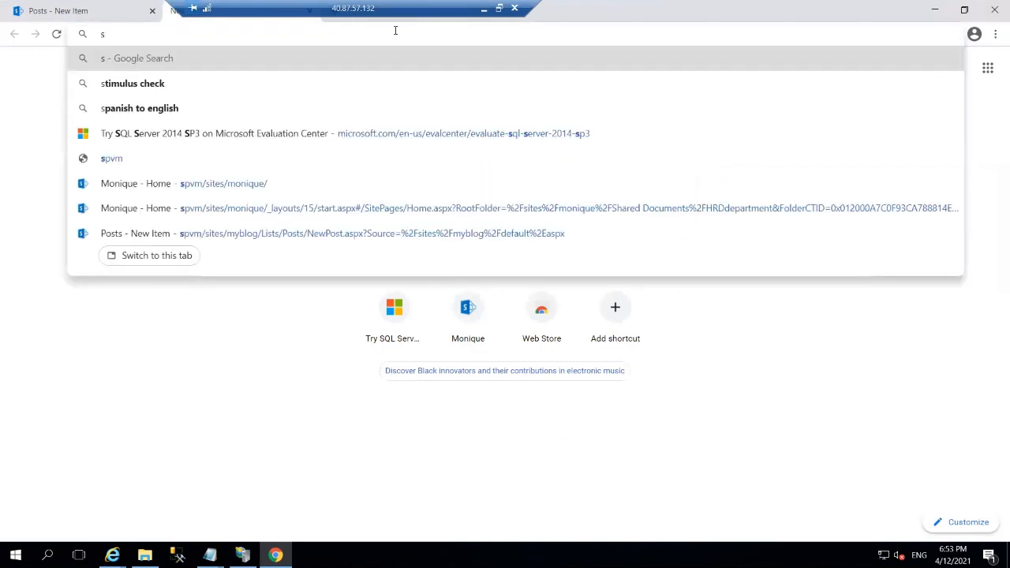
text(h)
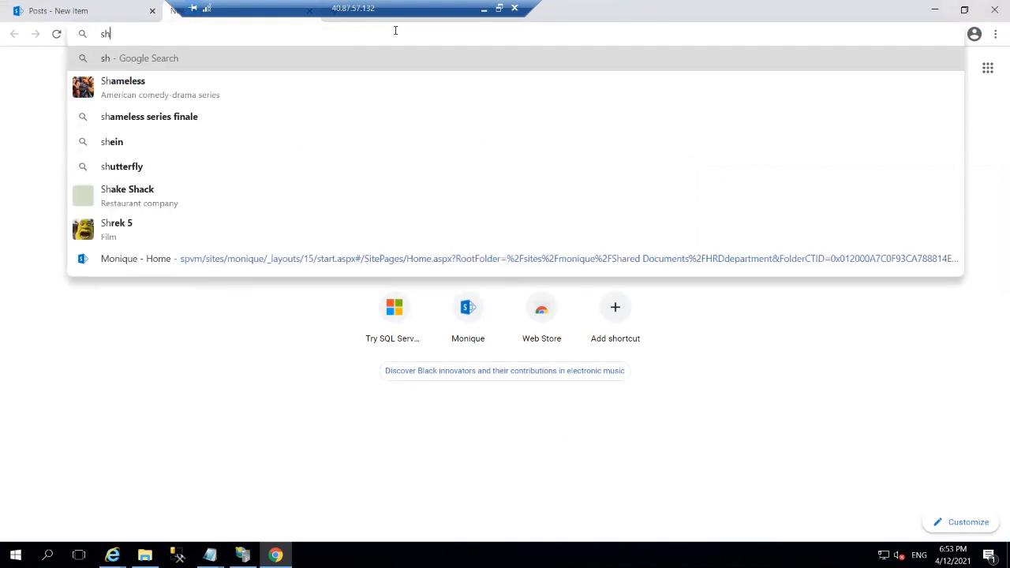
text(are)
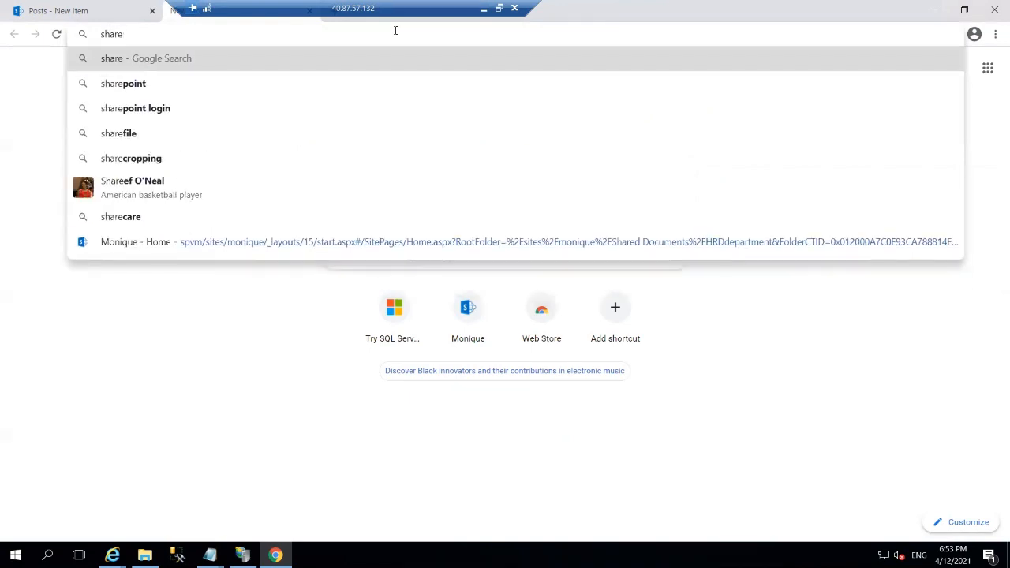
key(Down)
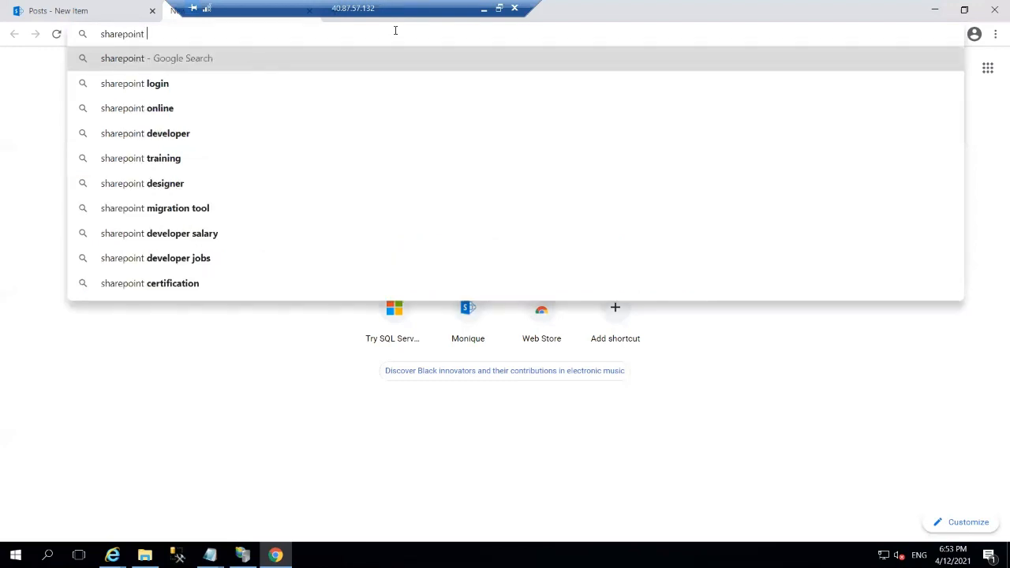
text(2)
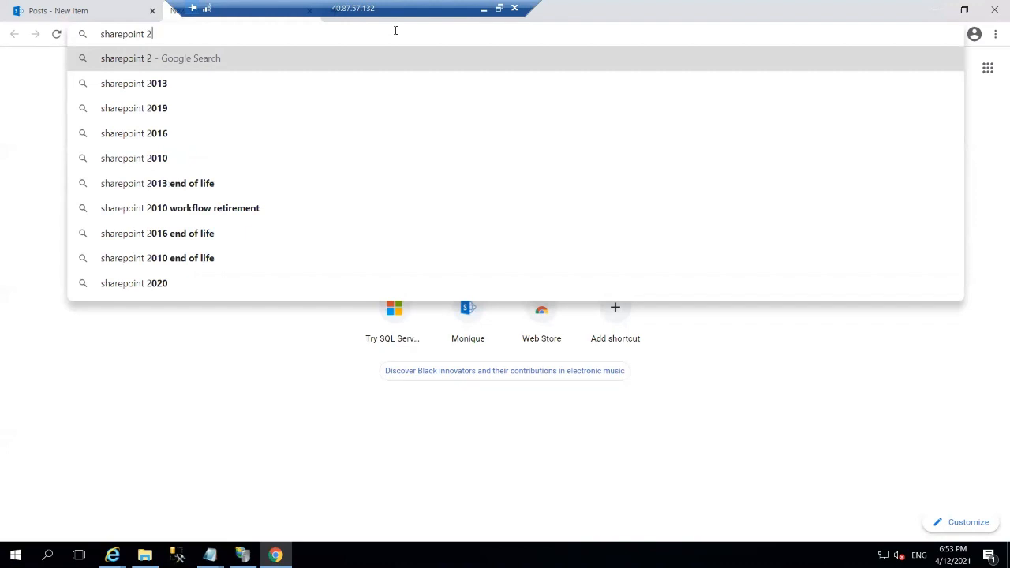
key(Down)
key(Down)
key(Down)
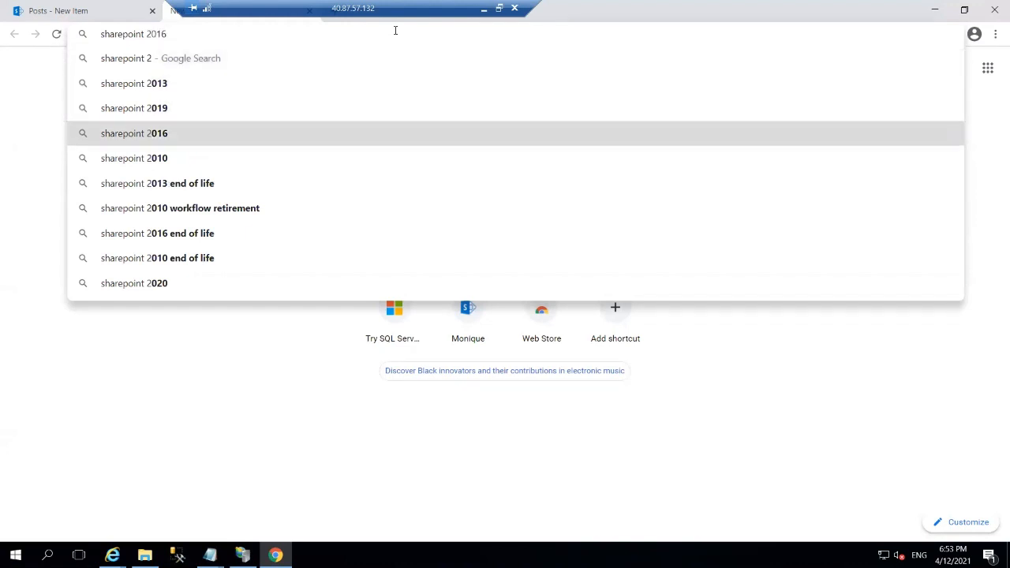
key(Return)
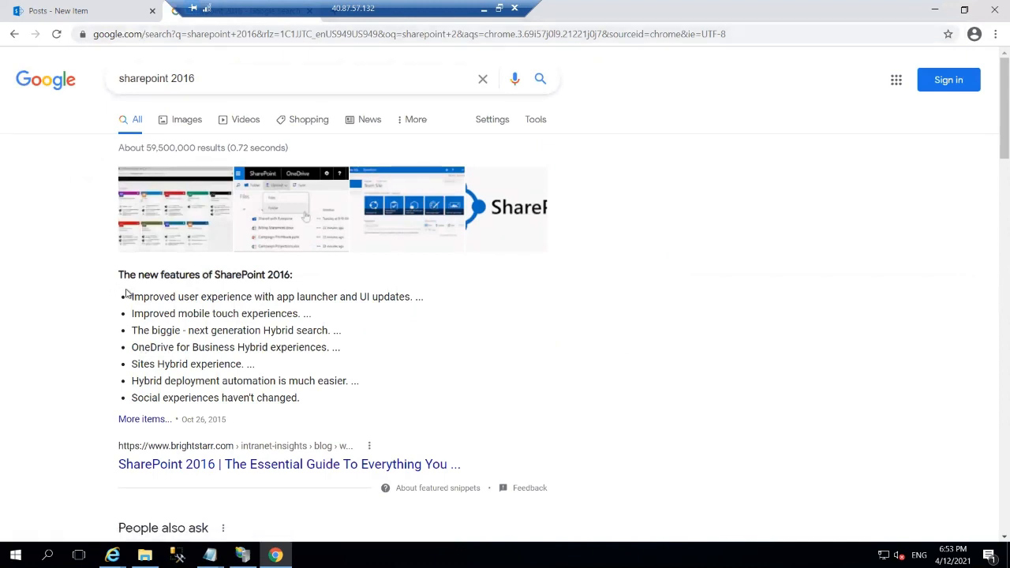
Select the featured snippet's bulleted list of SharePoint 2016 new features.
drag(126, 293, 303, 403)
key(ctrl+c)
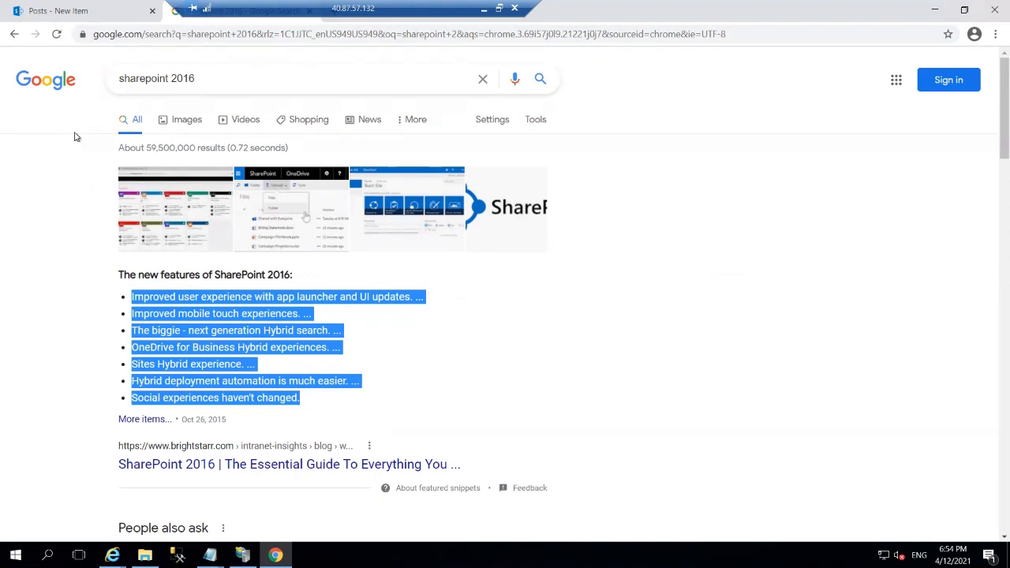
drag(75, 181, 102, 117)
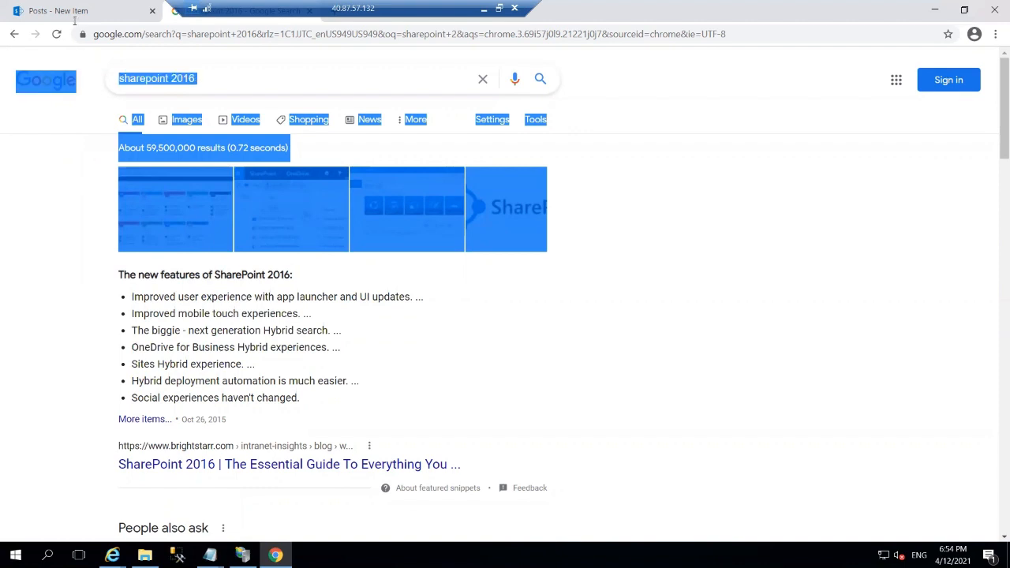
drag(75, 22, 65, 275)
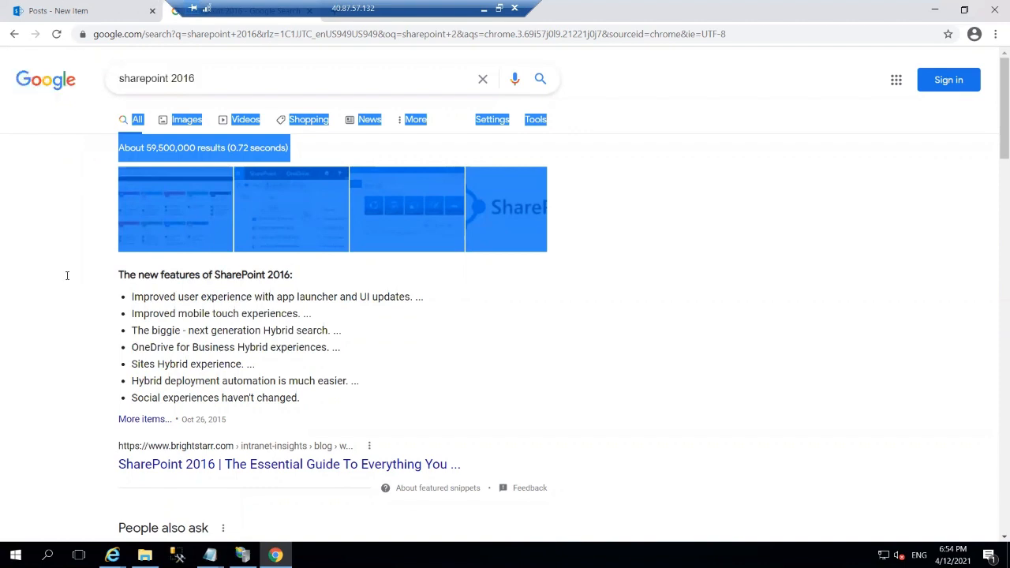
triple_click(66, 275)
click(63, 268)
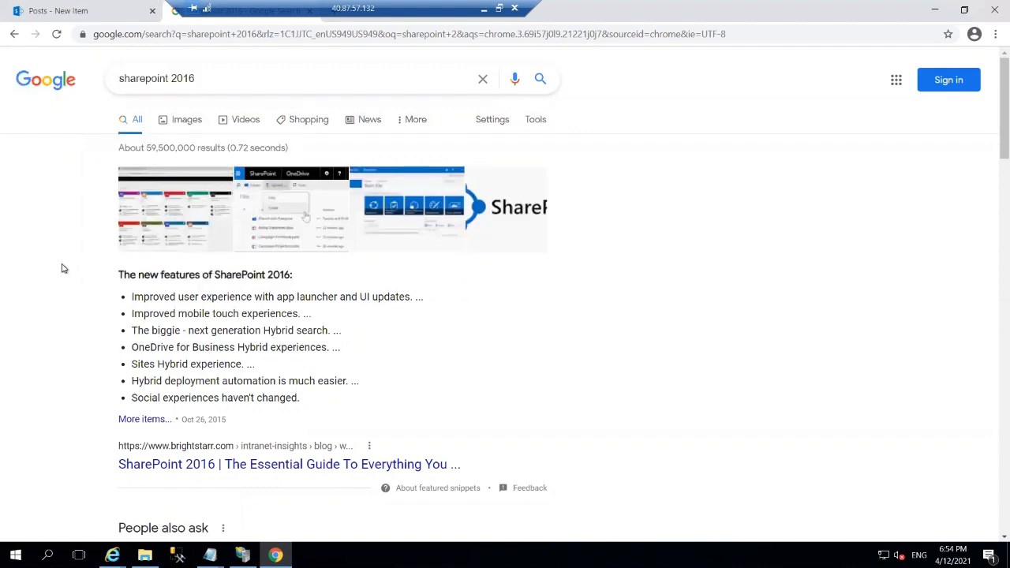
Paste the SharePoint 2016 feature list into the body, add category Opinions, and publish.
click(89, 11)
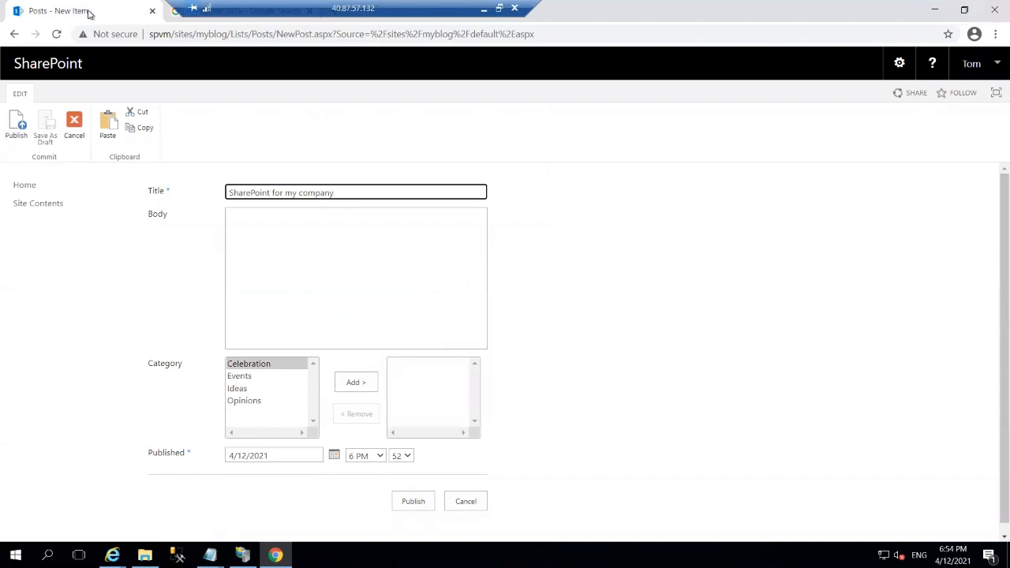
click(248, 228)
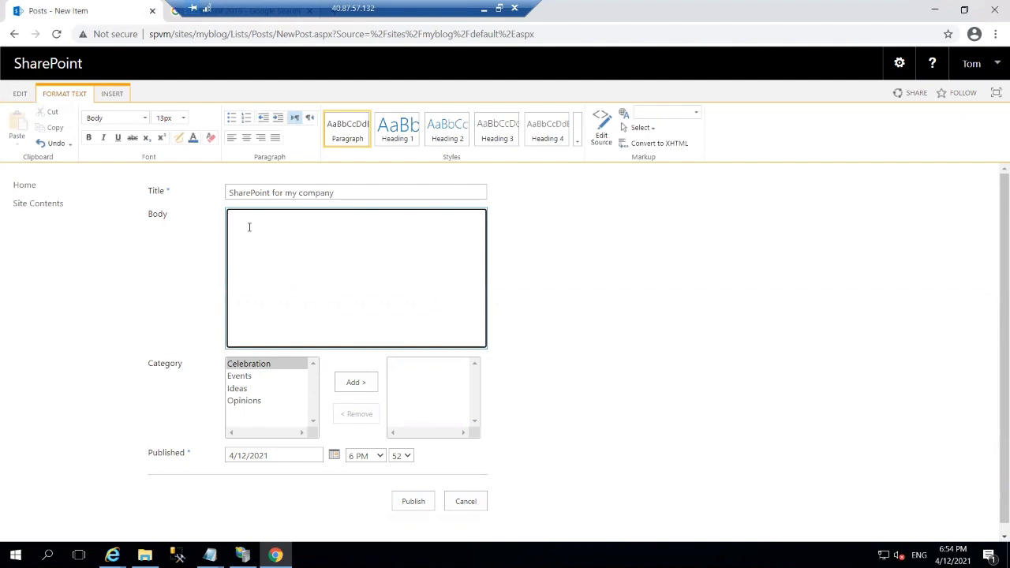
key(ctrl+v)
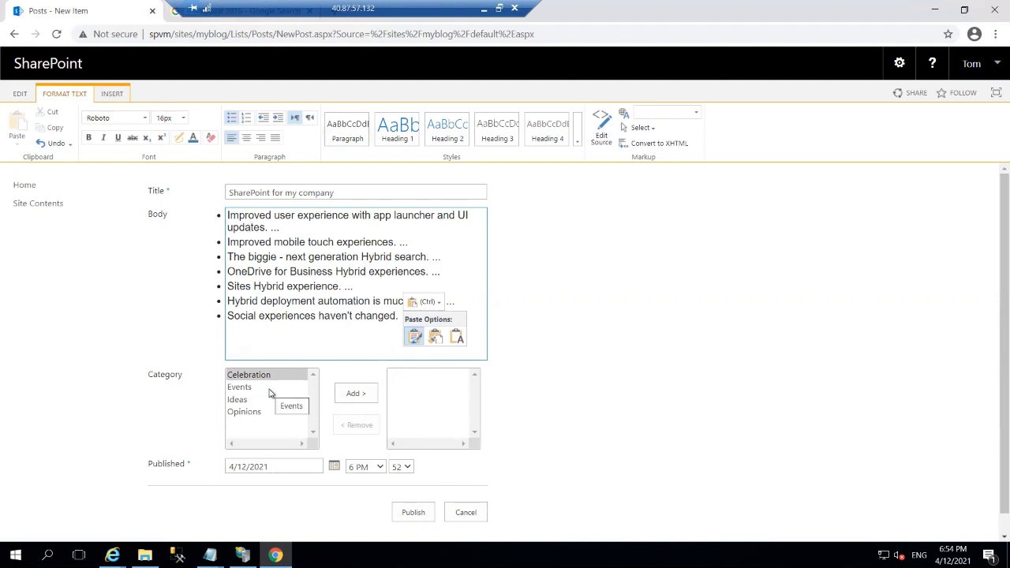
click(257, 413)
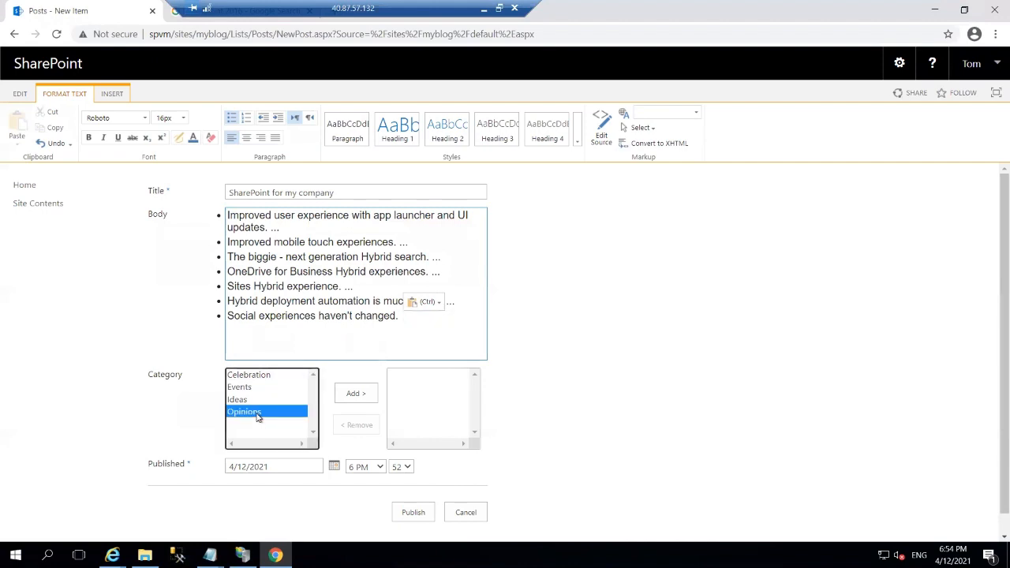
click(352, 392)
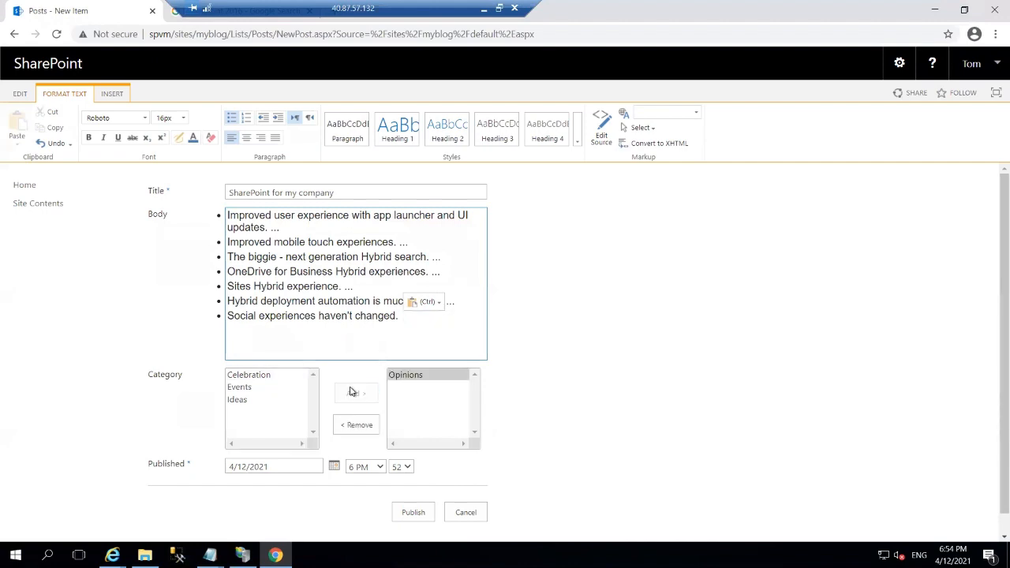
click(406, 513)
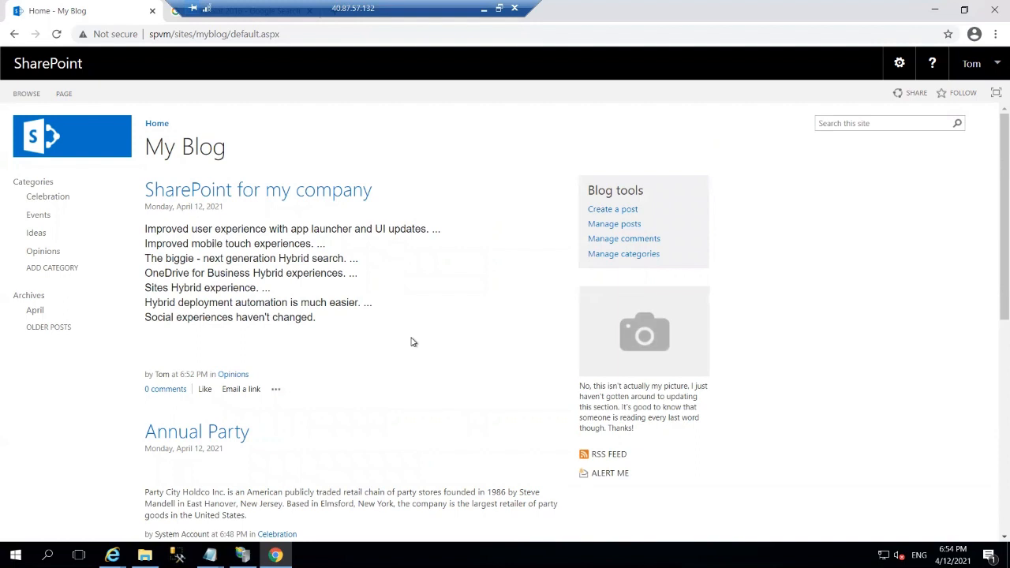
drag(412, 340, 441, 386)
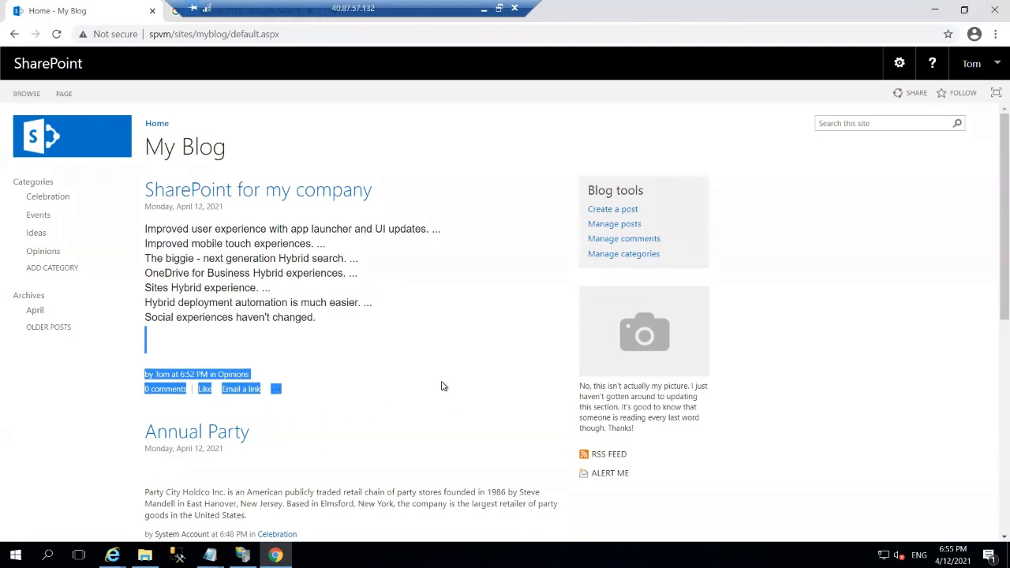
drag(441, 386, 228, 320)
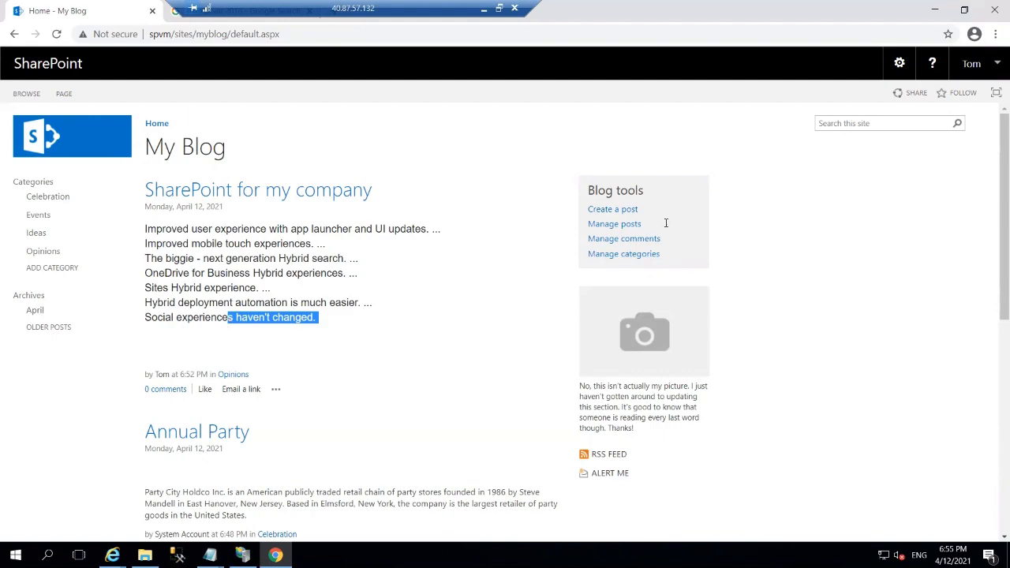
Launch Paint by searching 'mspaint' from the local Windows Start menu.
click(483, 8)
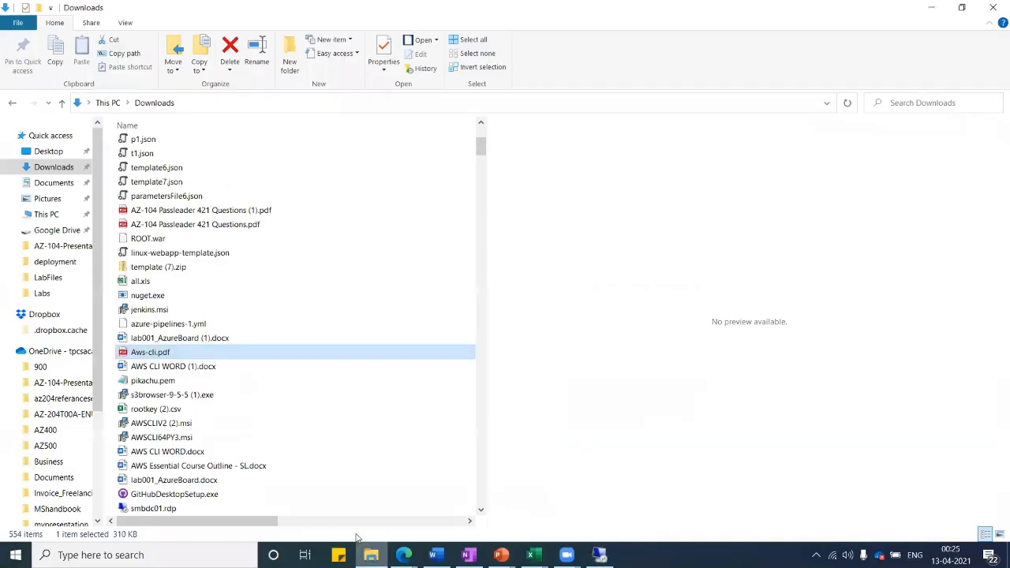
click(142, 555)
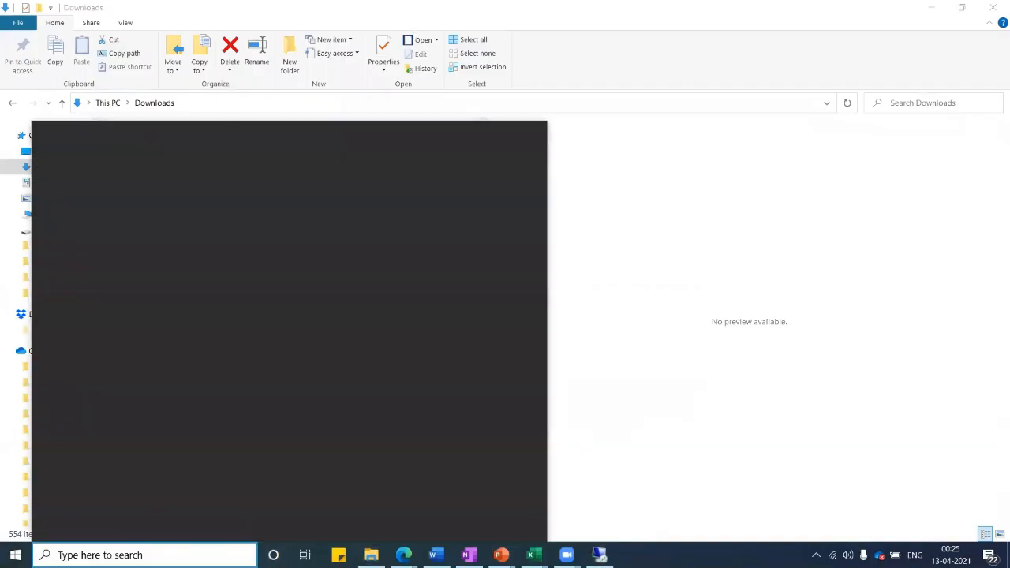
text(ms)
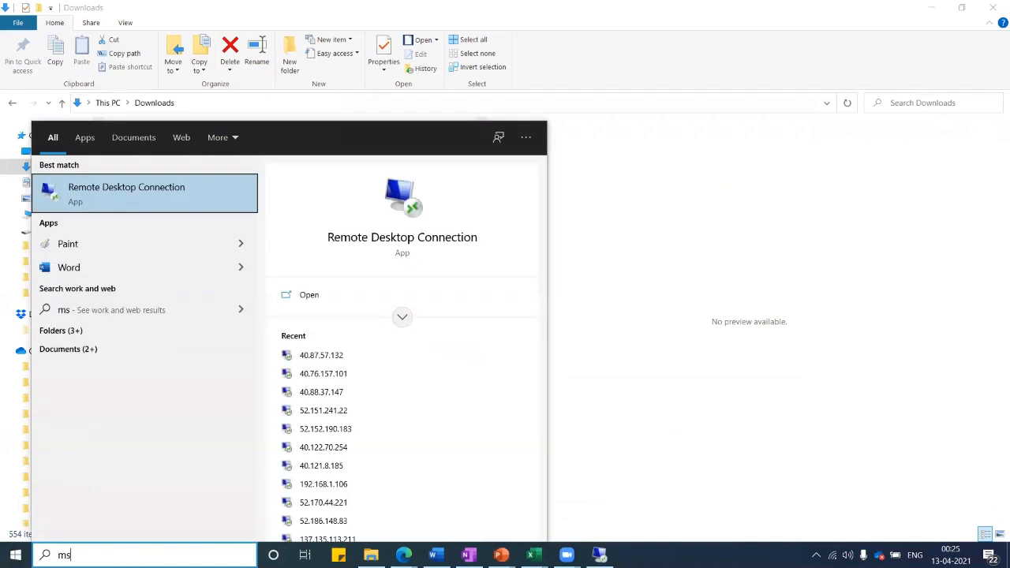
text(pai)
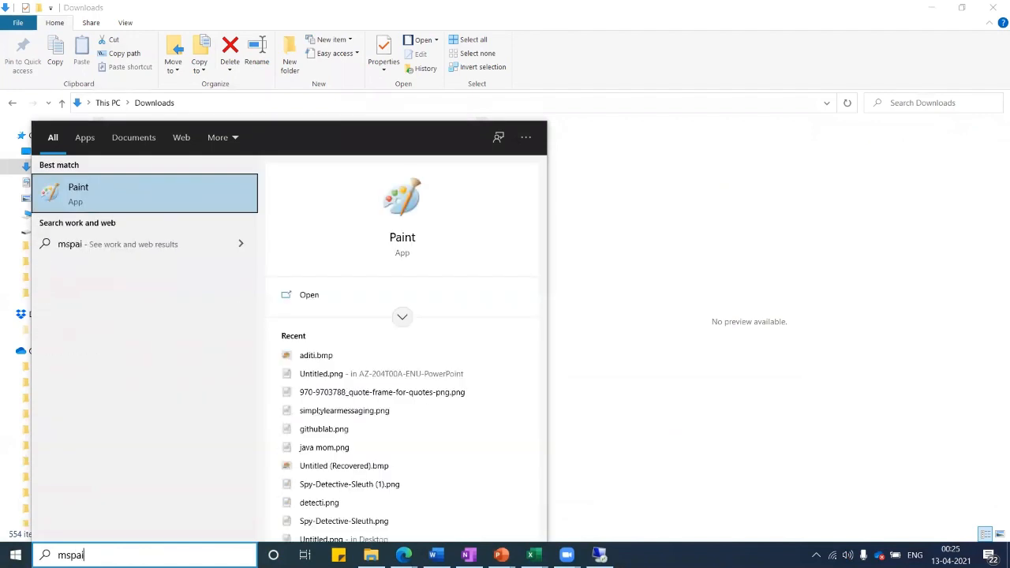
text(nt)
key(Return)
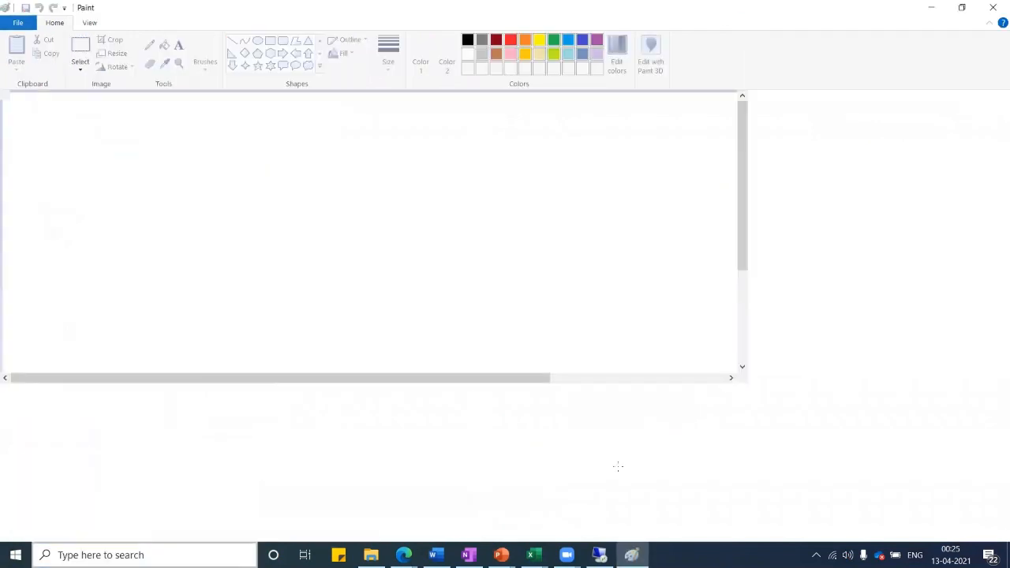
Draw a rectangle labelled 'SharePoint' near the canvas centre and an empty rectangle at the upper left.
click(268, 43)
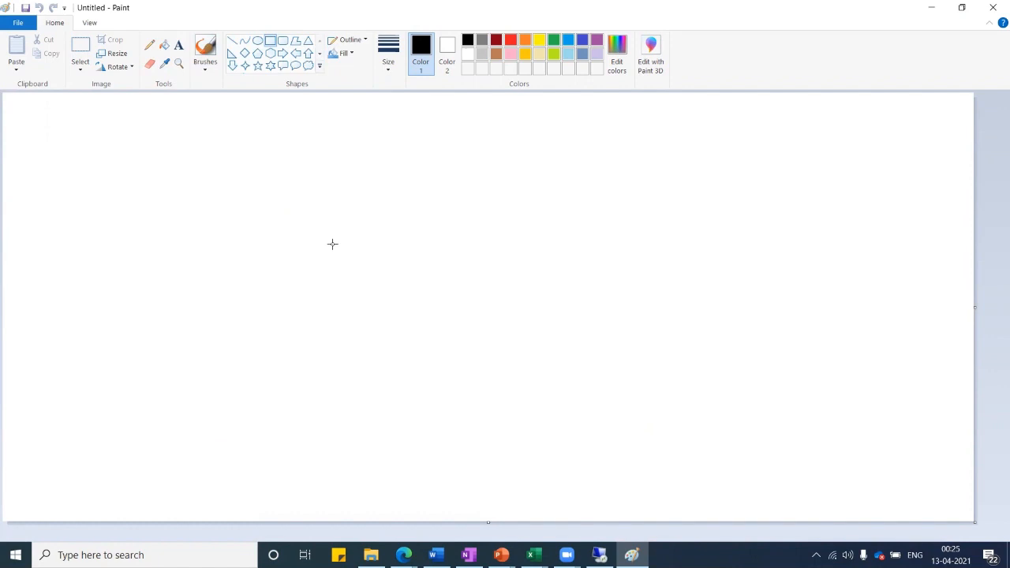
drag(332, 245, 549, 352)
click(178, 46)
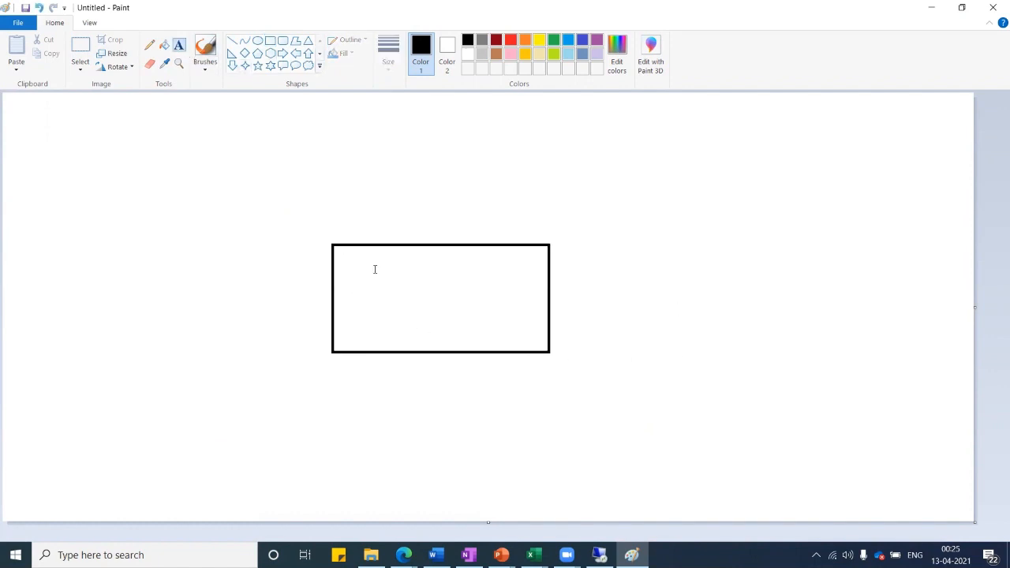
click(354, 289)
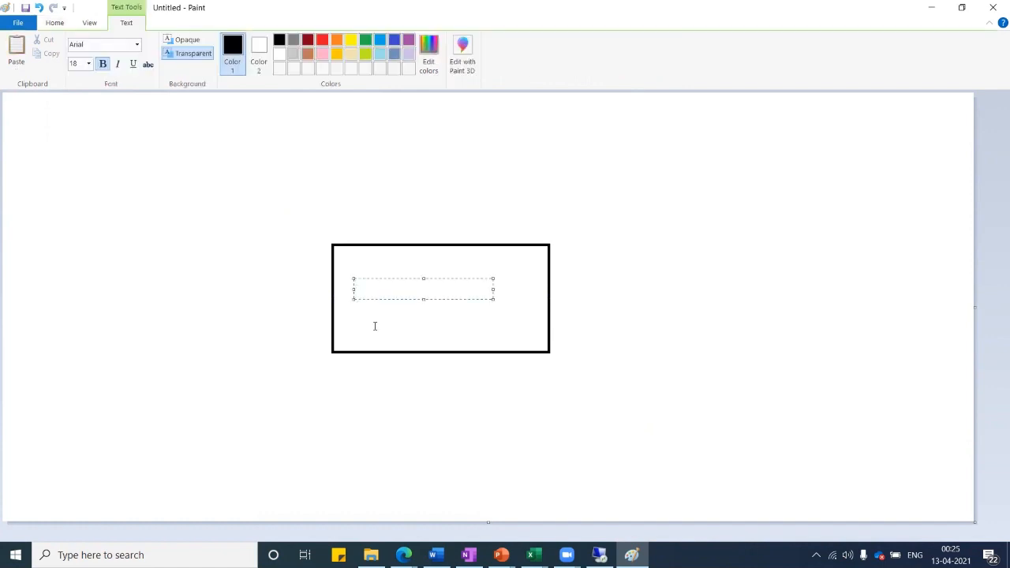
text(SharePoint)
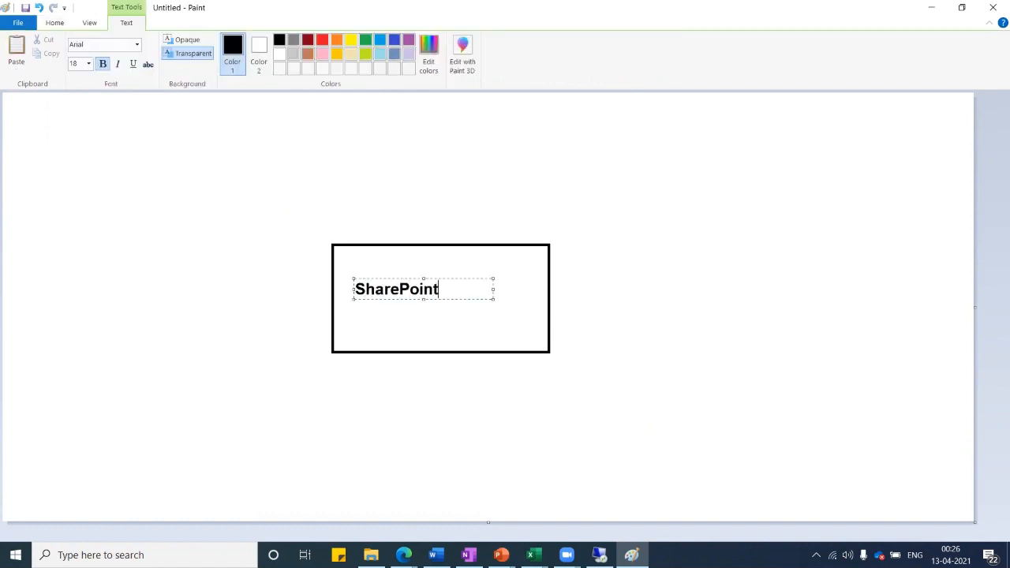
click(418, 425)
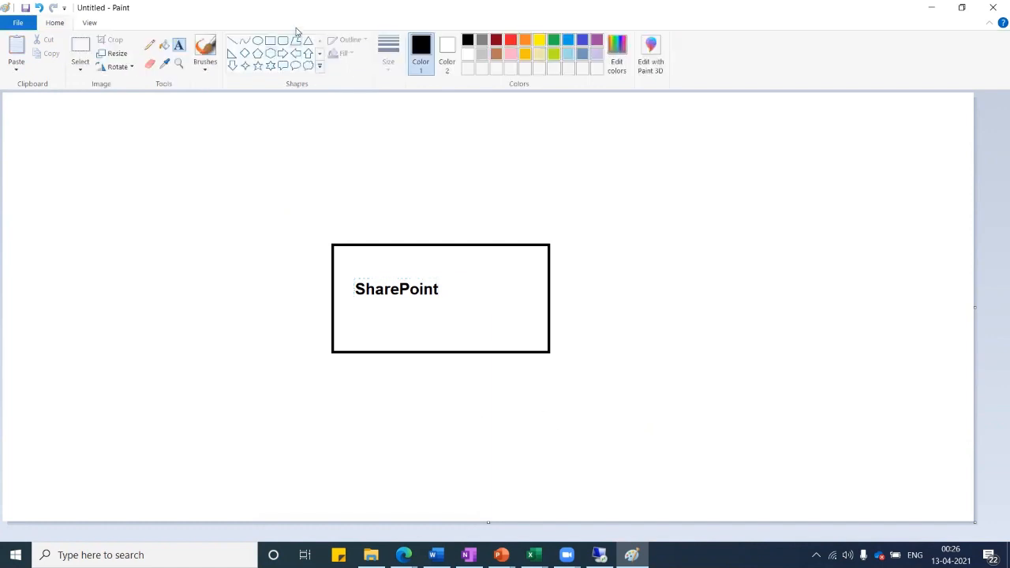
click(269, 41)
mouse_move(158, 125)
mouse_down()
mouse_move(193, 174)
mouse_move(280, 182)
mouse_up()
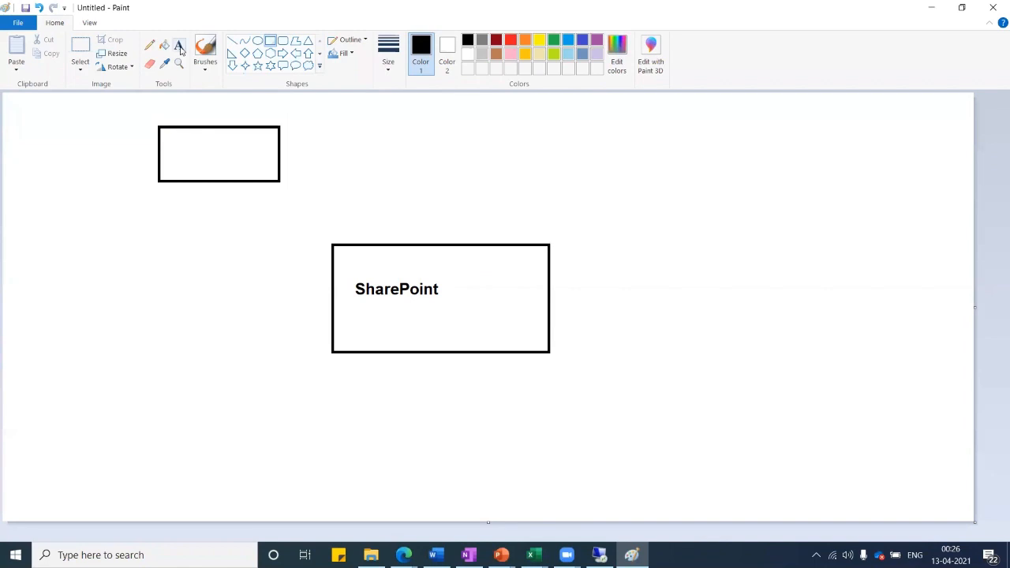
Type 'Proposal' inside the upper-left rectangle and make the label red.
click(179, 45)
click(171, 143)
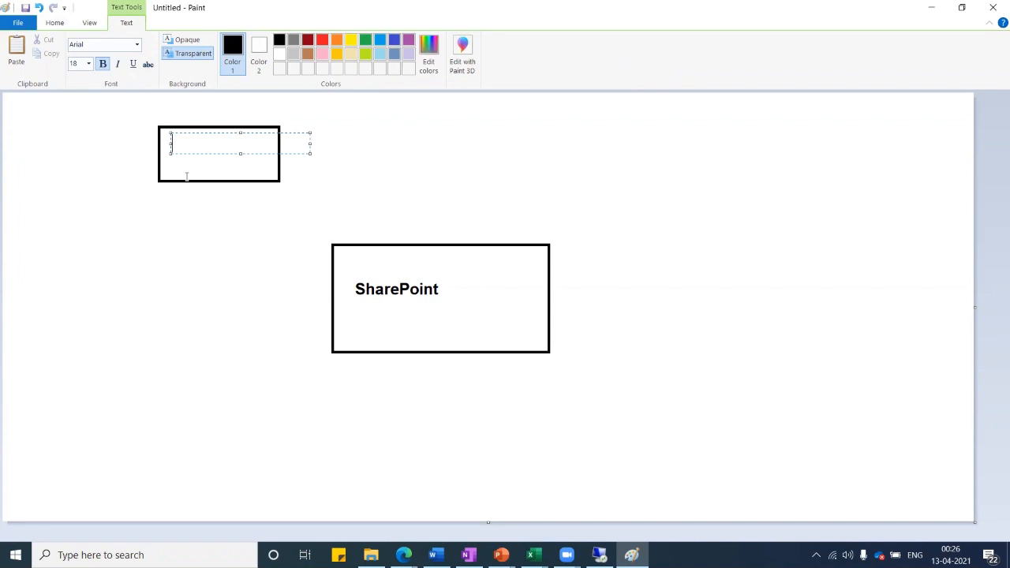
text(Proposal)
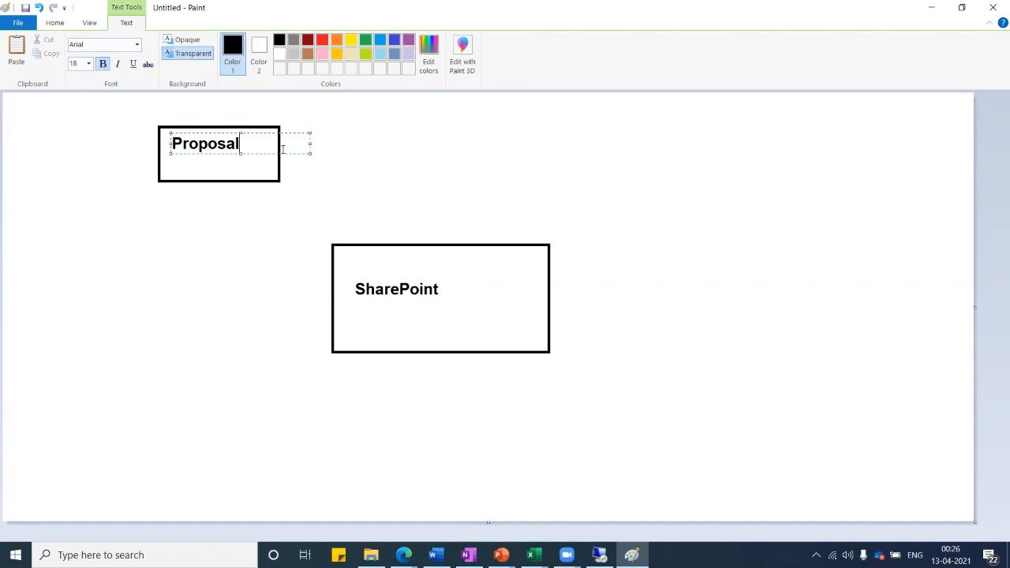
drag(240, 145, 170, 145)
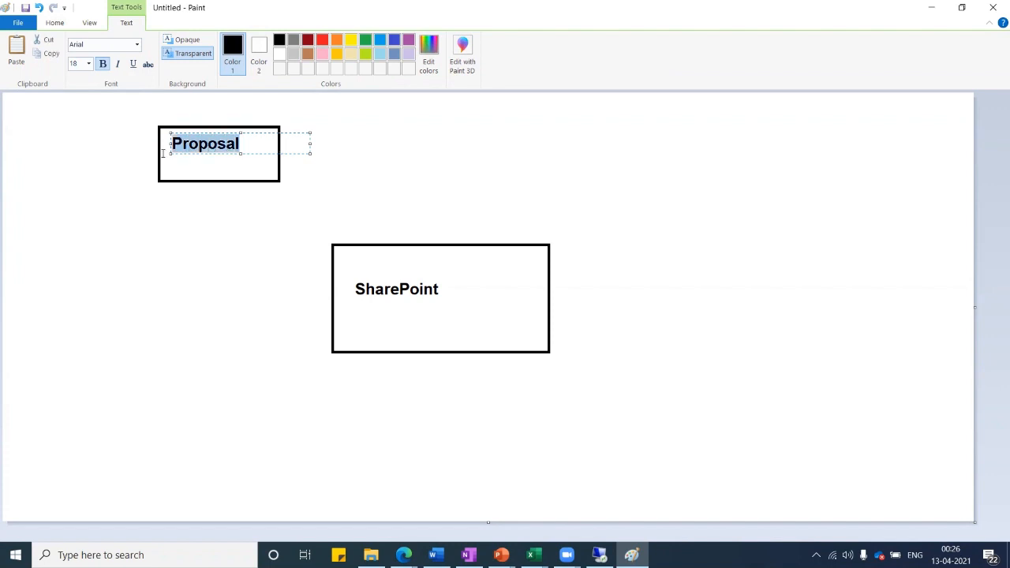
click(322, 41)
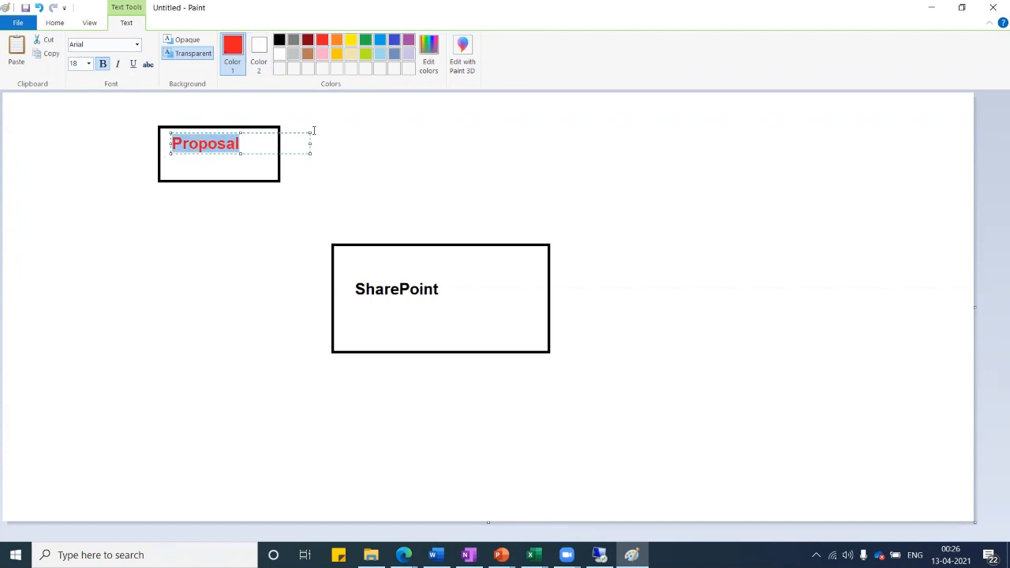
click(347, 135)
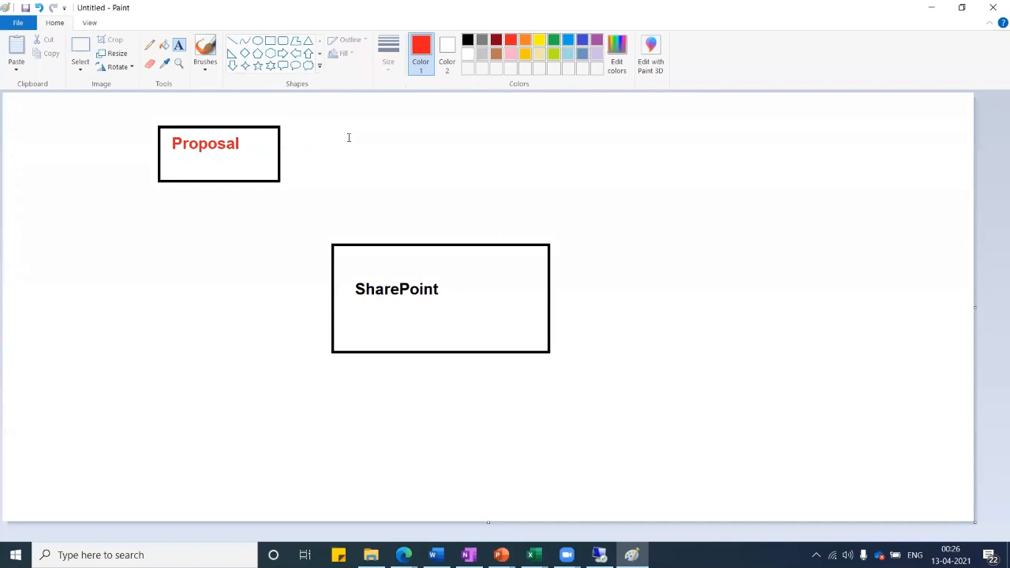
click(232, 41)
Draw two red lines into the SharePoint box and label the vertical one 'Validation by Manager'.
drag(245, 144, 373, 258)
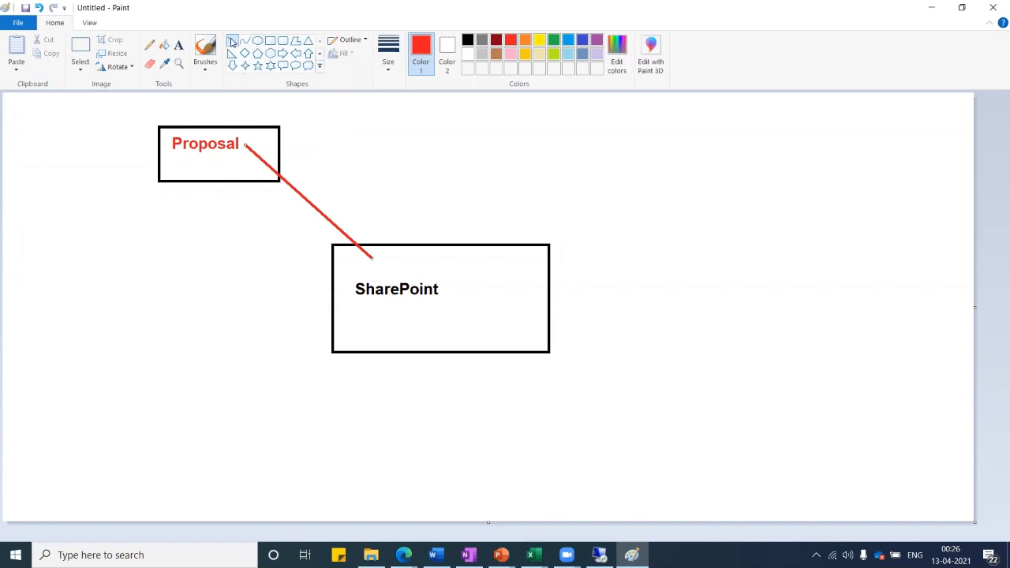
drag(356, 123, 374, 257)
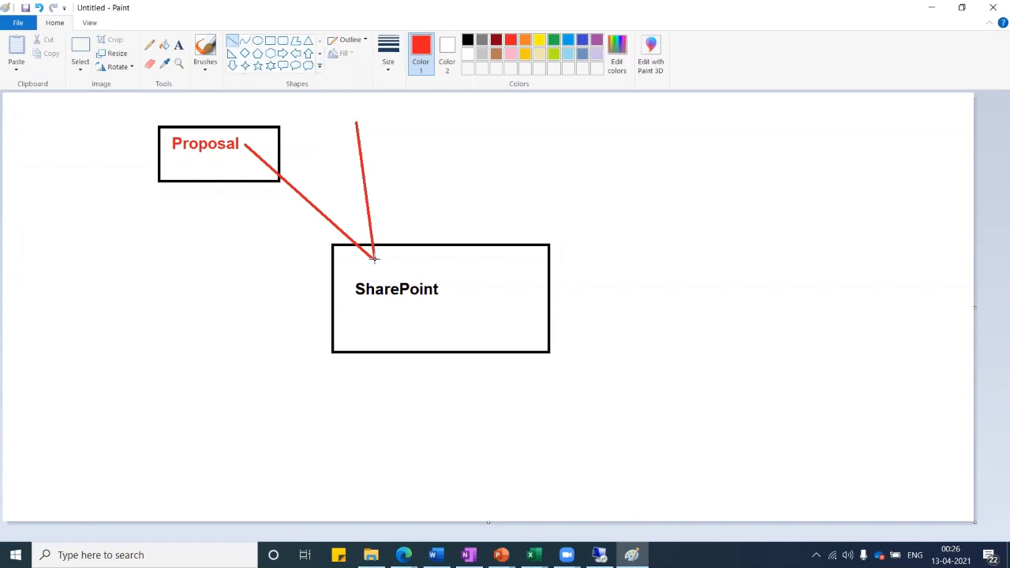
click(179, 44)
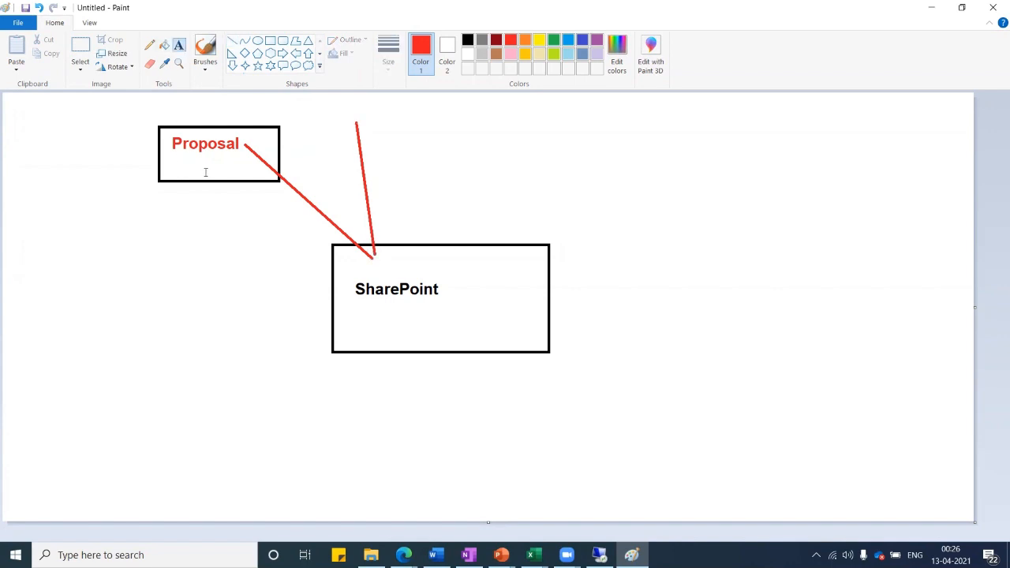
click(373, 150)
text(V)
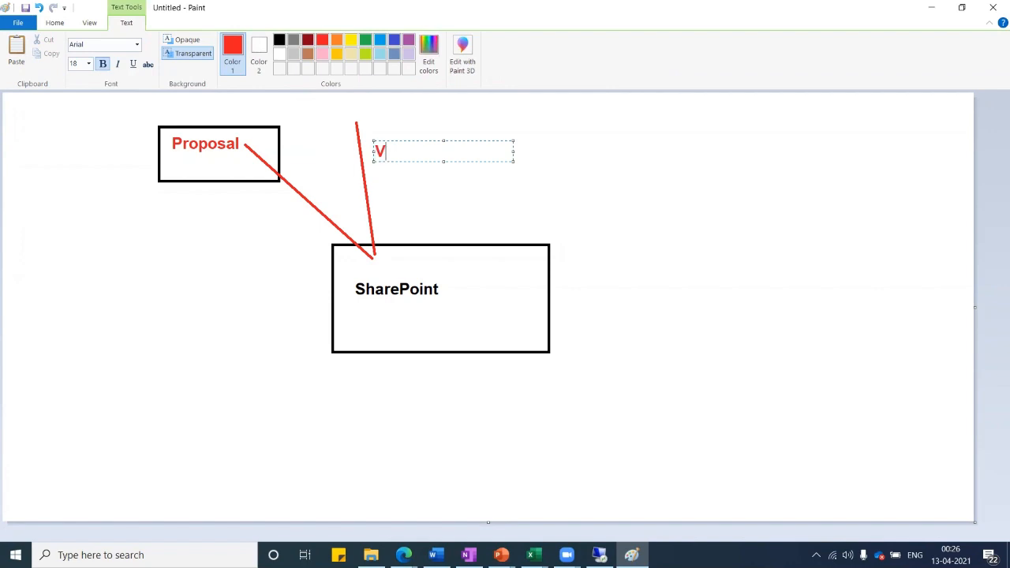
text(alidation by )
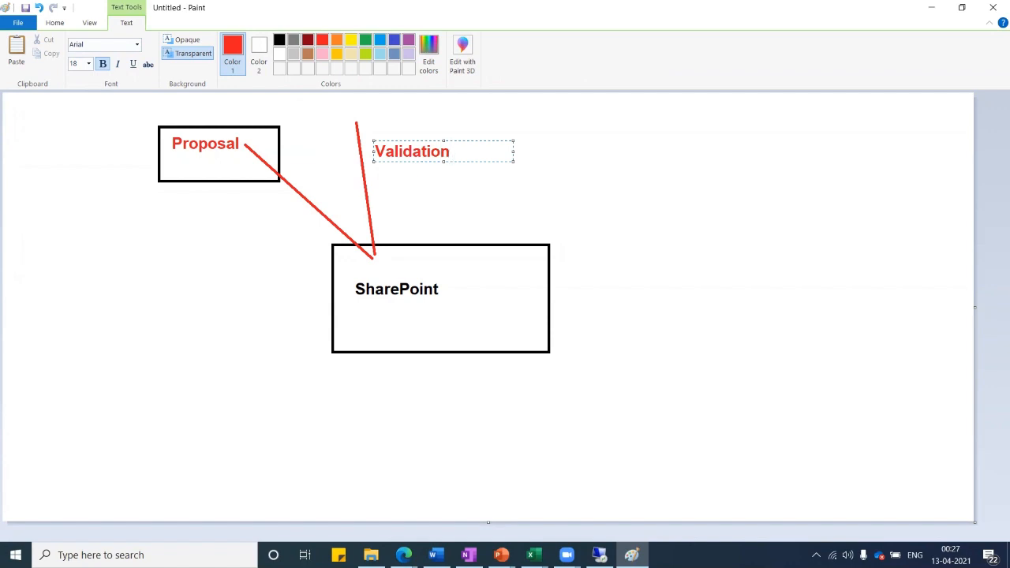
text(Mna)
key(BackSpace)
key(BackSpace)
text(anager)
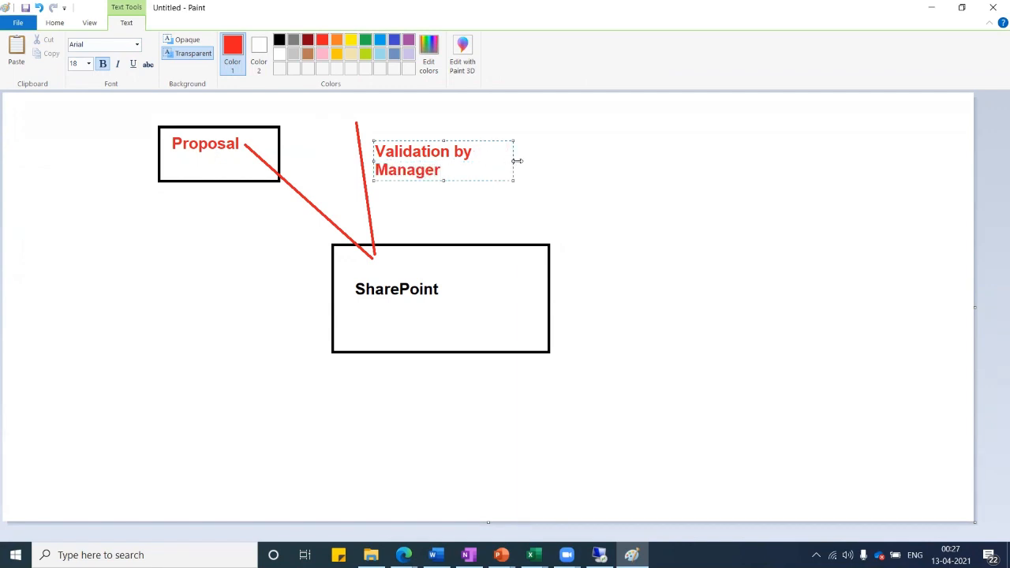
drag(513, 161, 660, 152)
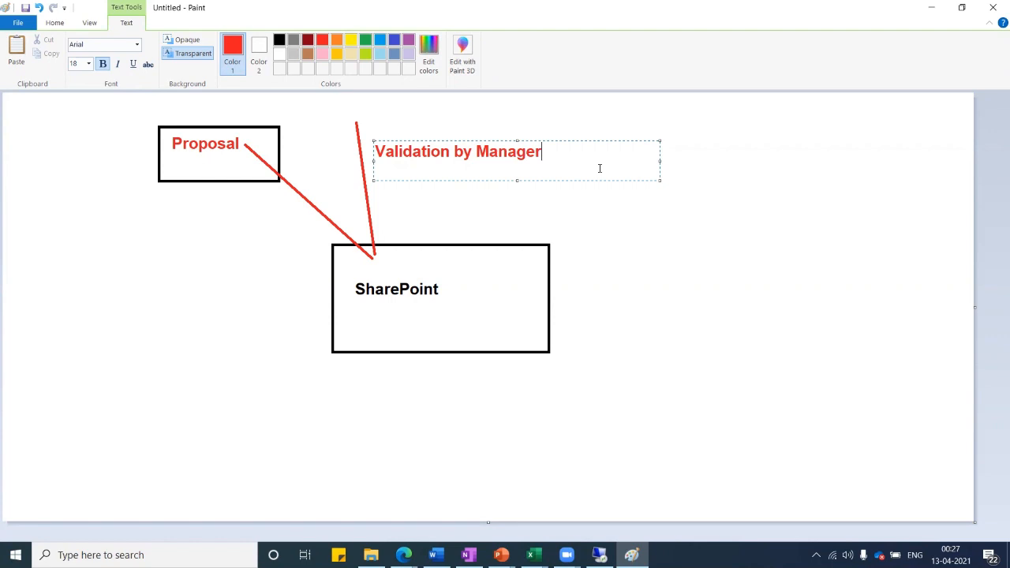
click(462, 203)
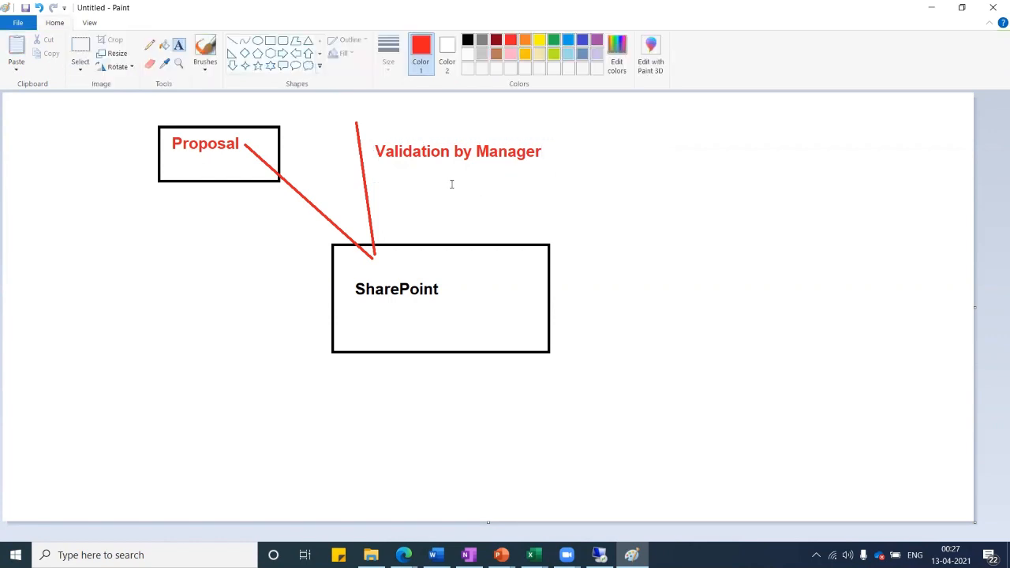
Add a red 'Validate' label beneath the 'Validation by Manager' text.
click(441, 181)
text(Va)
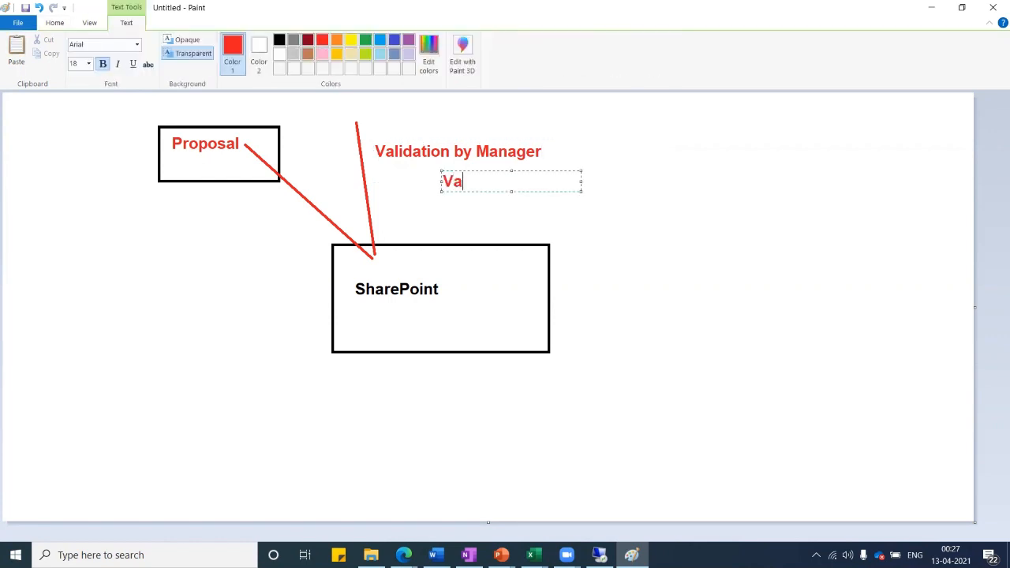
text(lidate)
click(615, 208)
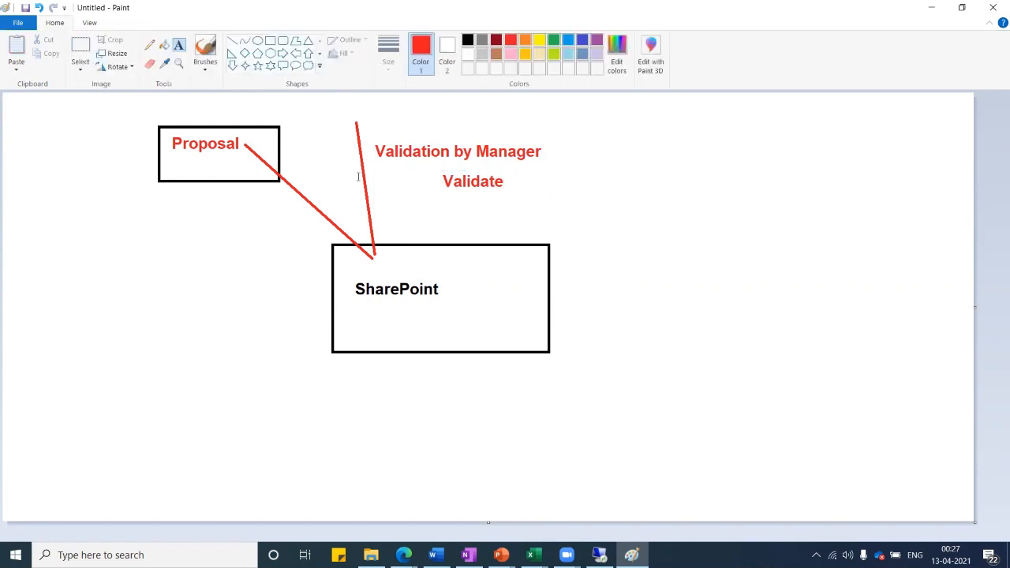
Begin a black heading at the top of the canvas, typing 'Workf'.
click(273, 101)
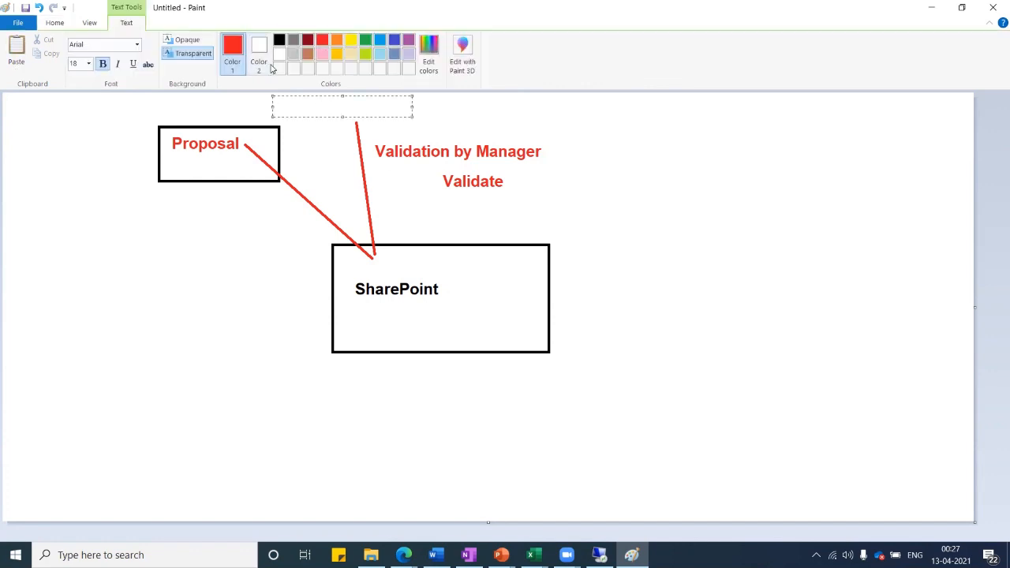
click(280, 41)
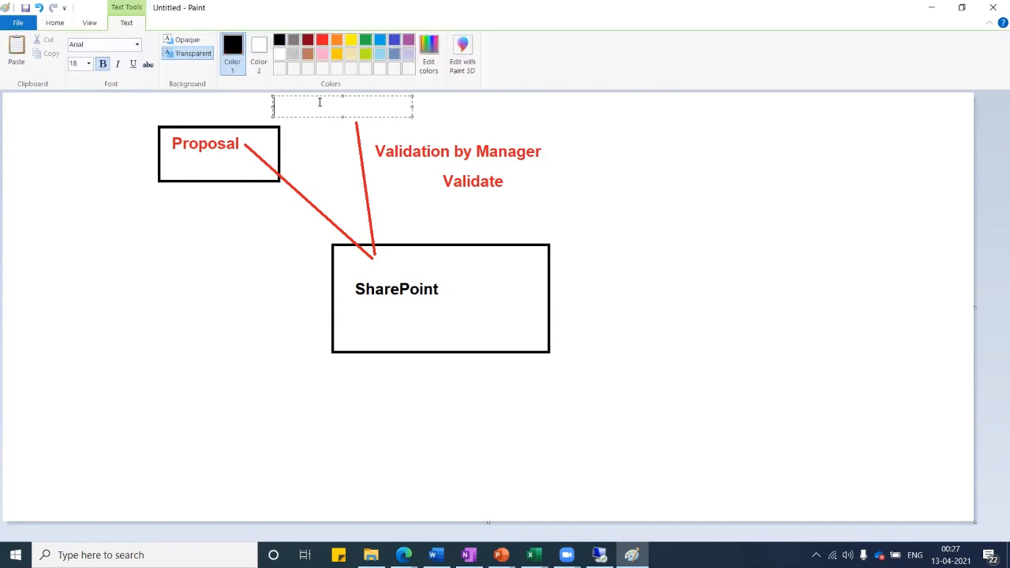
text(Workf)
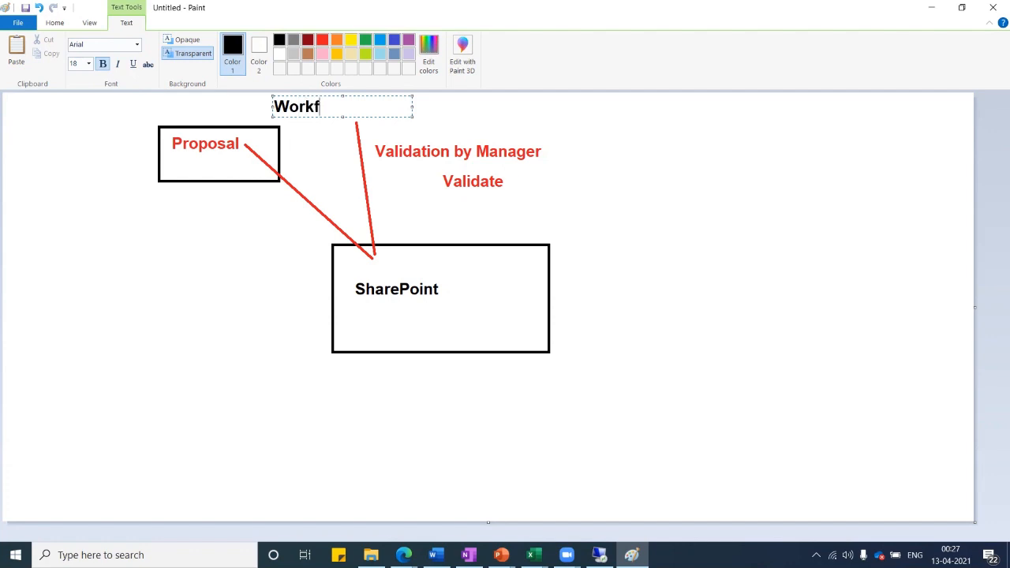
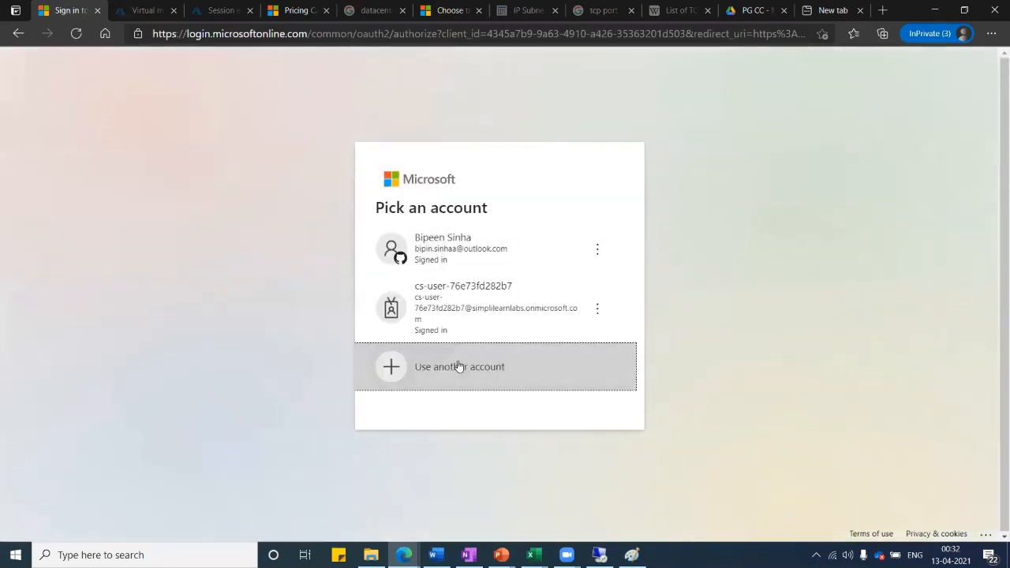
Sign in to Microsoft 365 with another account, using the .uk work e-mail and its password.
click(461, 365)
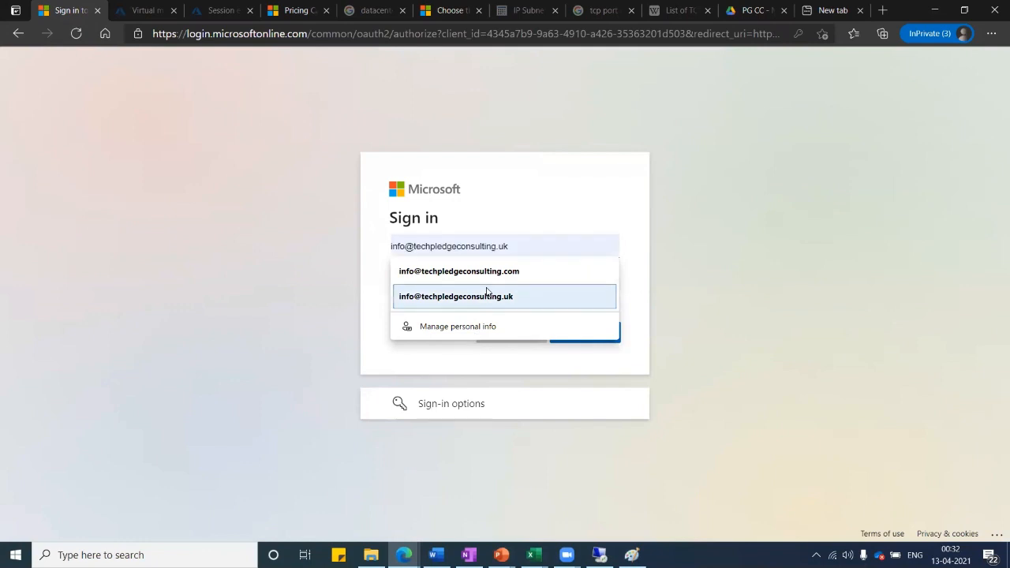
click(487, 272)
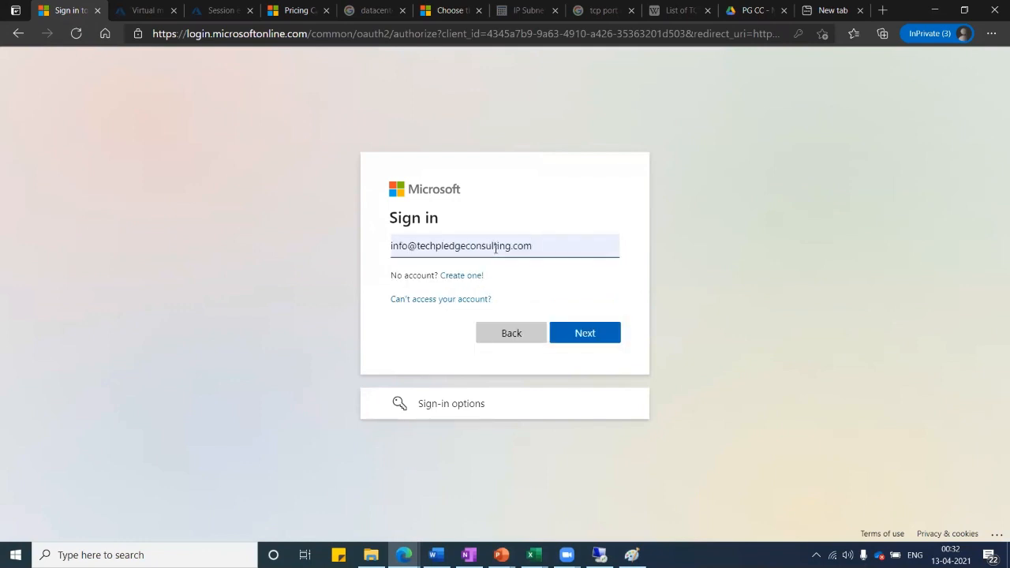
click(536, 247)
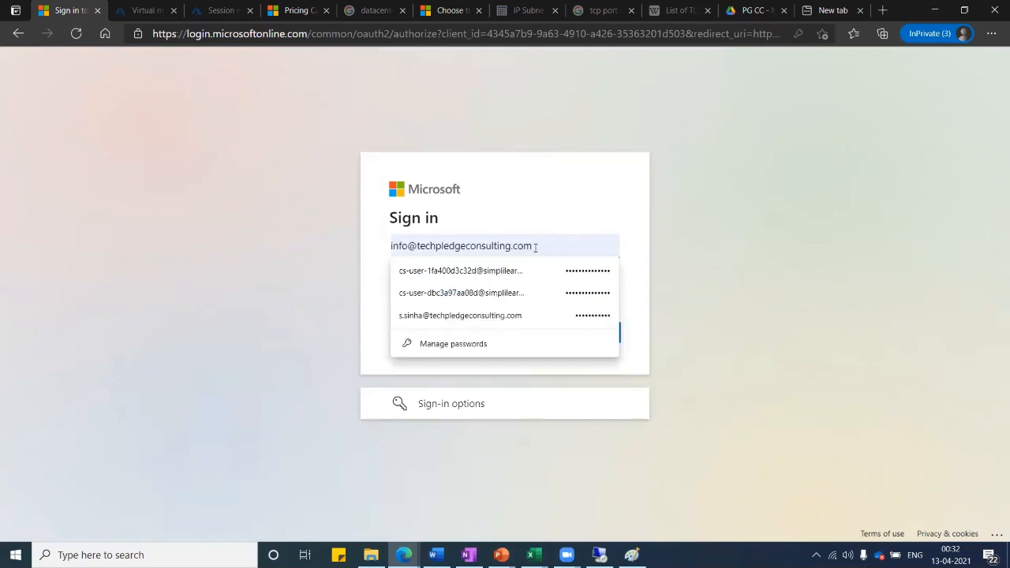
key(BackSpace)
key(BackSpace)
key(BackSpace)
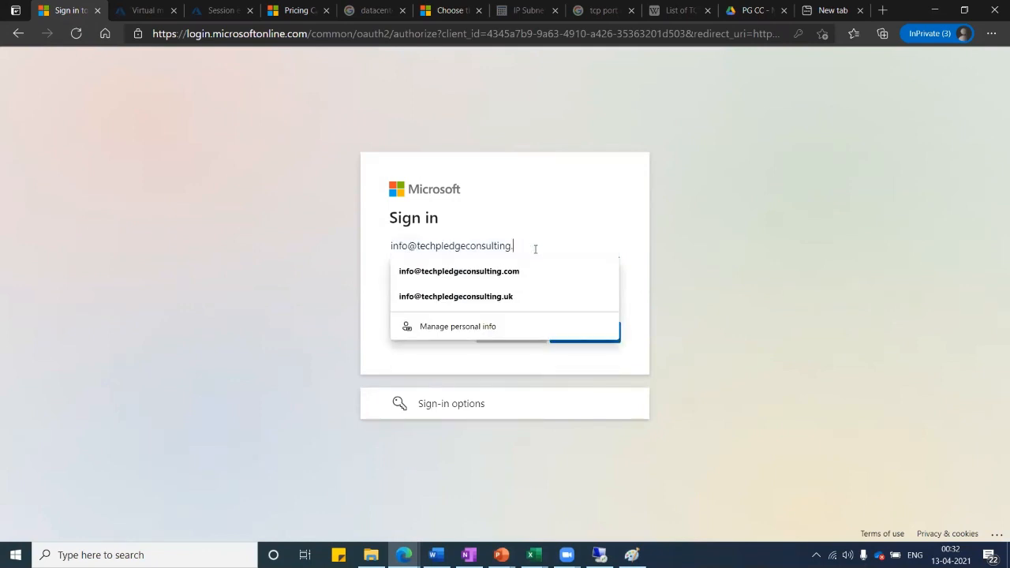
click(489, 297)
click(572, 337)
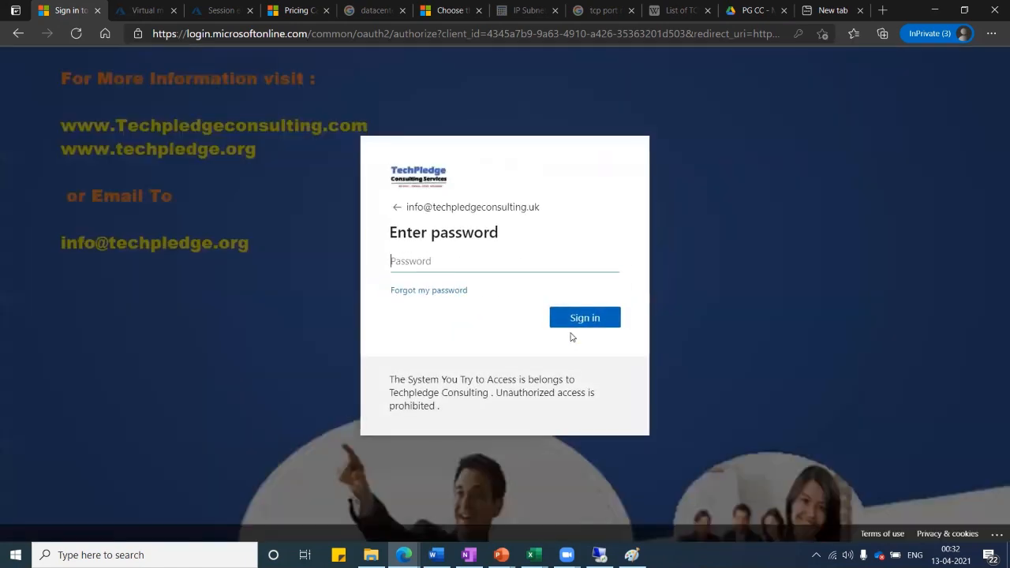
text(•••••••••)
key(Return)
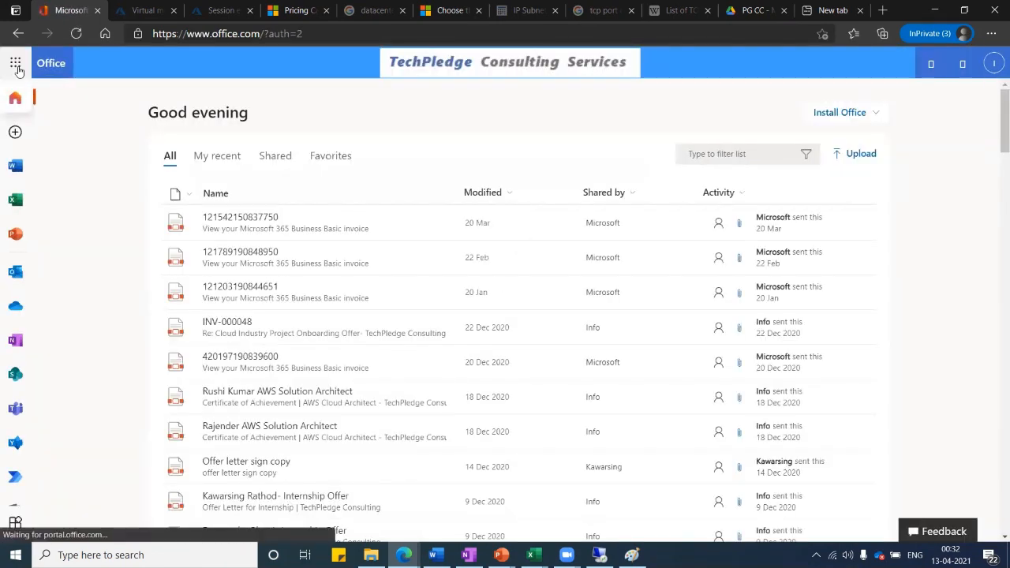
Go from the app launcher to the Microsoft 365 admin center, then to the SharePoint admin center.
click(16, 66)
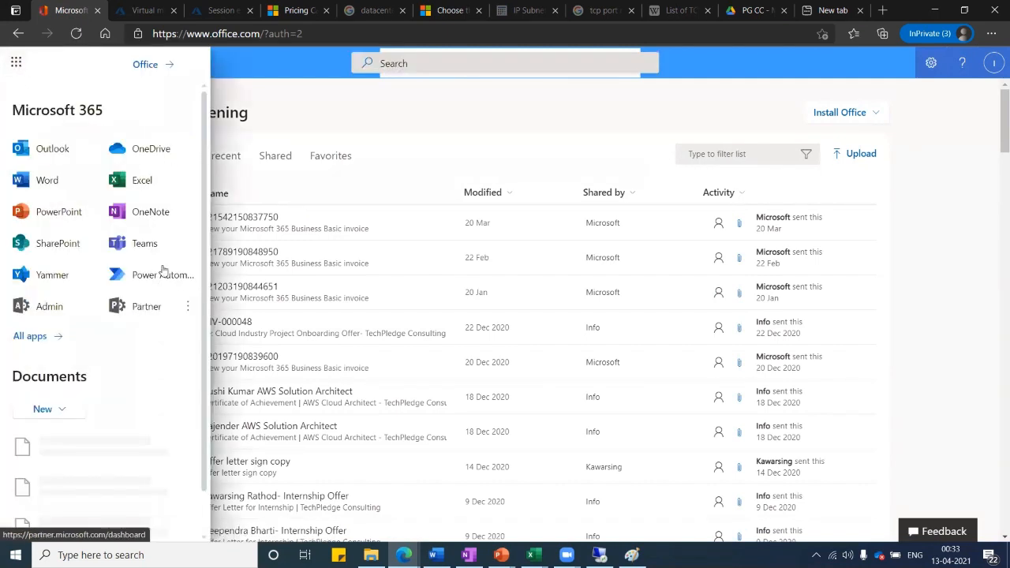
click(51, 314)
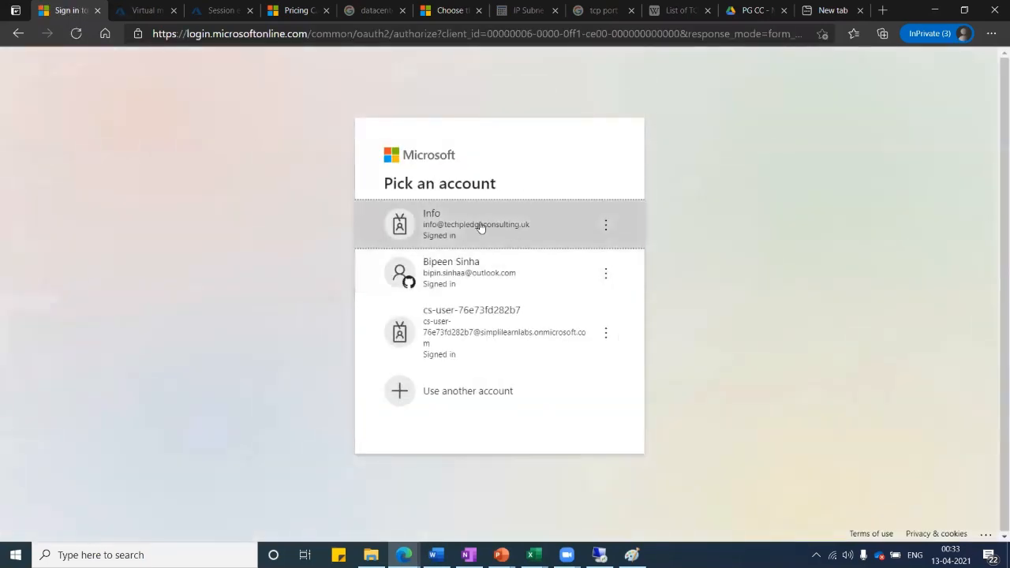
click(479, 227)
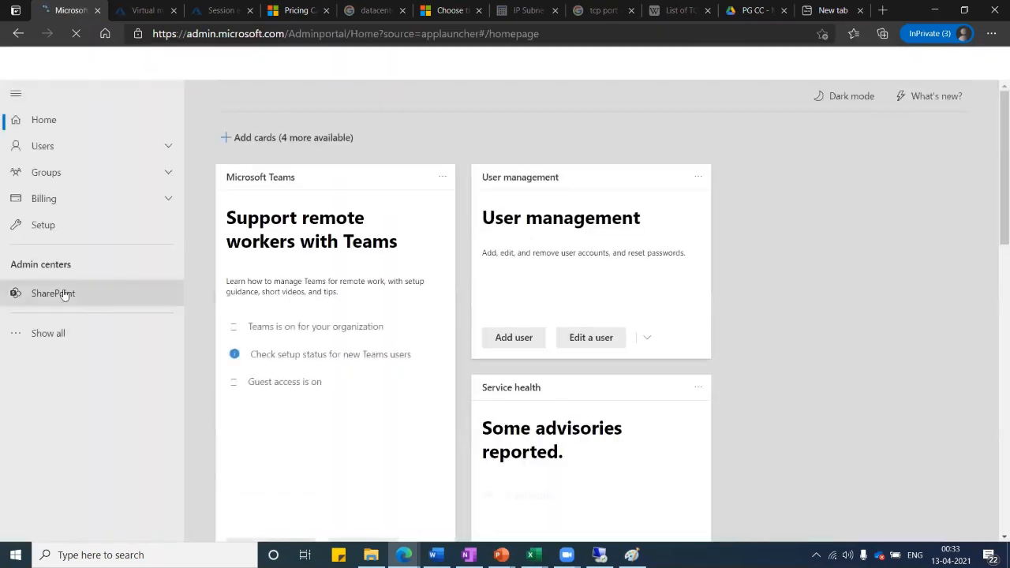
click(64, 294)
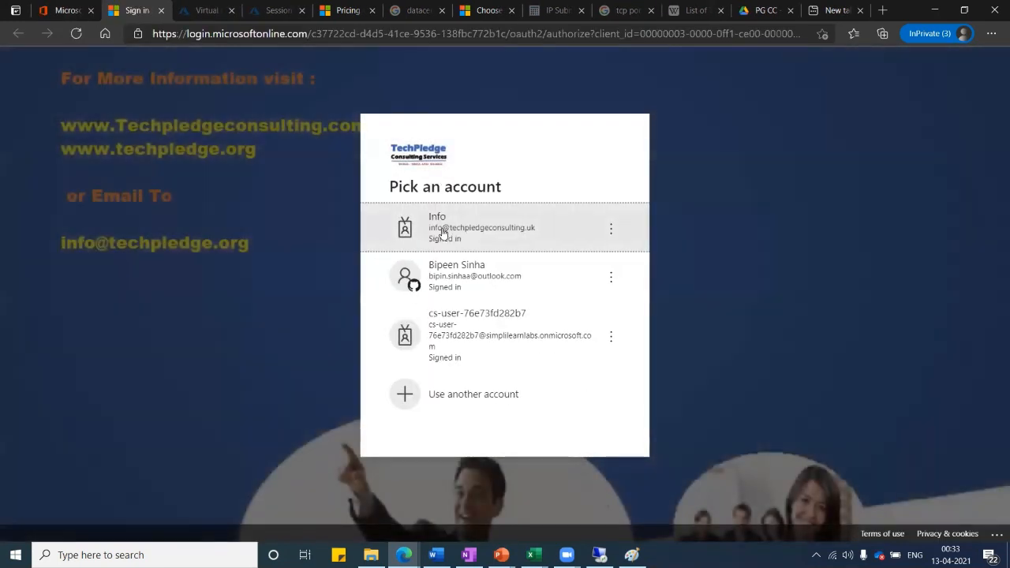
click(442, 232)
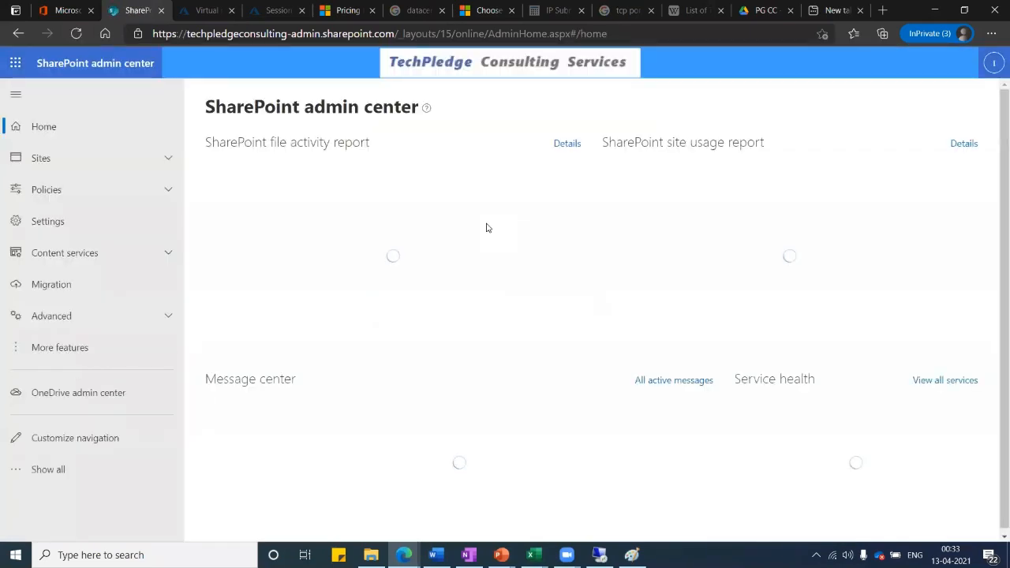
Expand Sites in the left navigation and show the Active sites list.
click(47, 158)
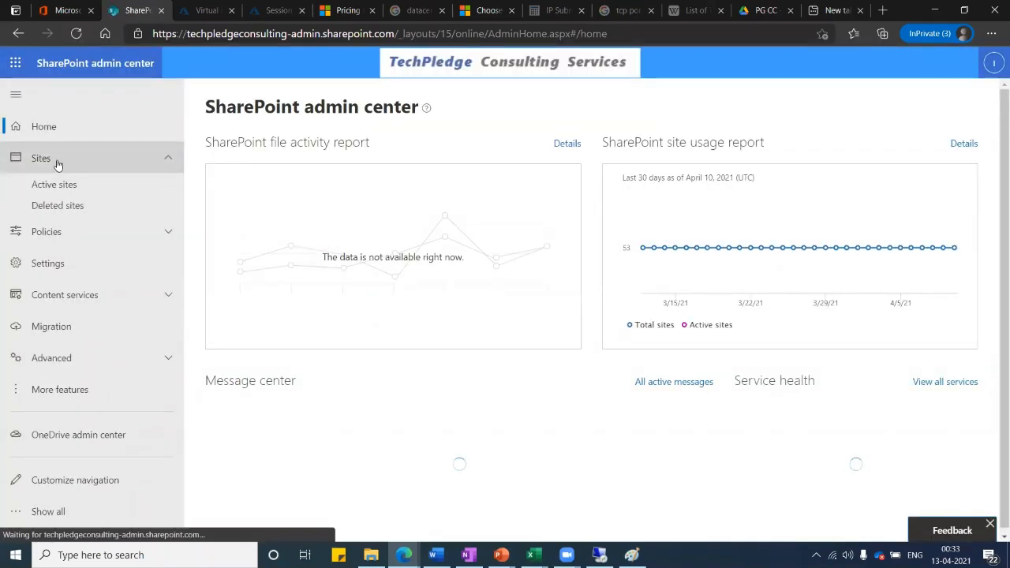
click(62, 184)
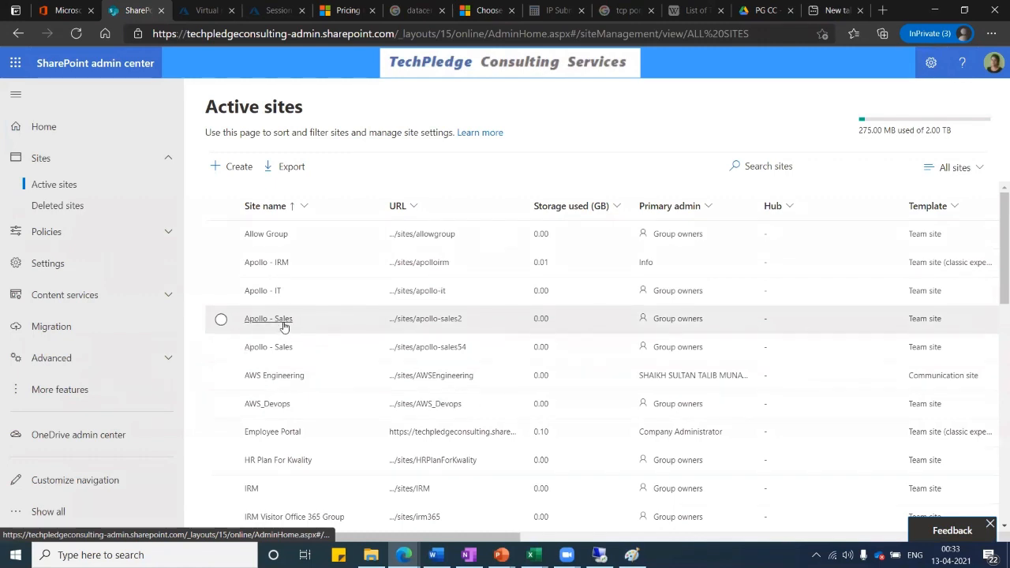
Find TechPledge Internal in the active sites list and open its site URL in a new tab.
scroll(285, 325, down, 3)
scroll(284, 324, down, 1)
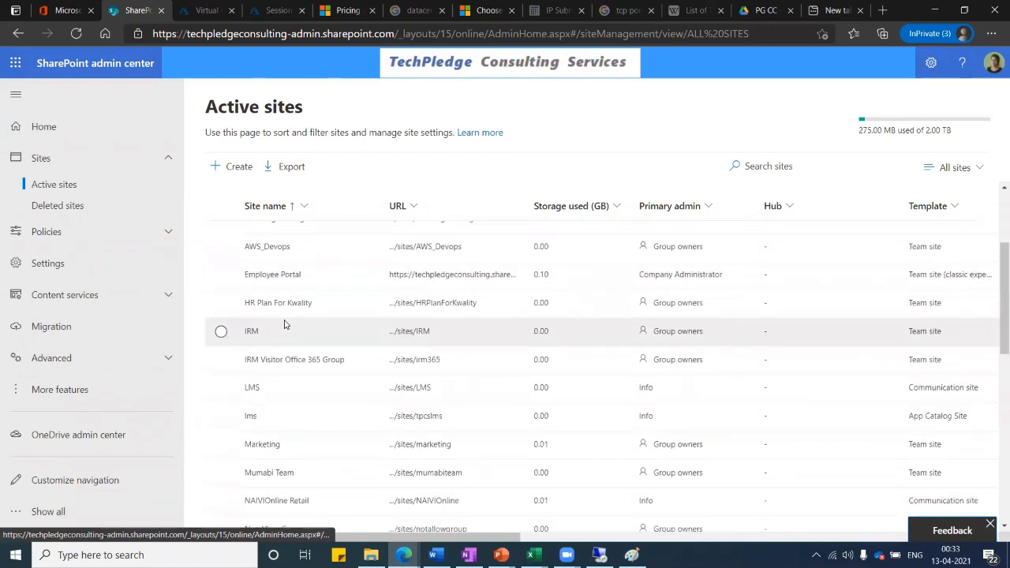
scroll(280, 331, down, 1)
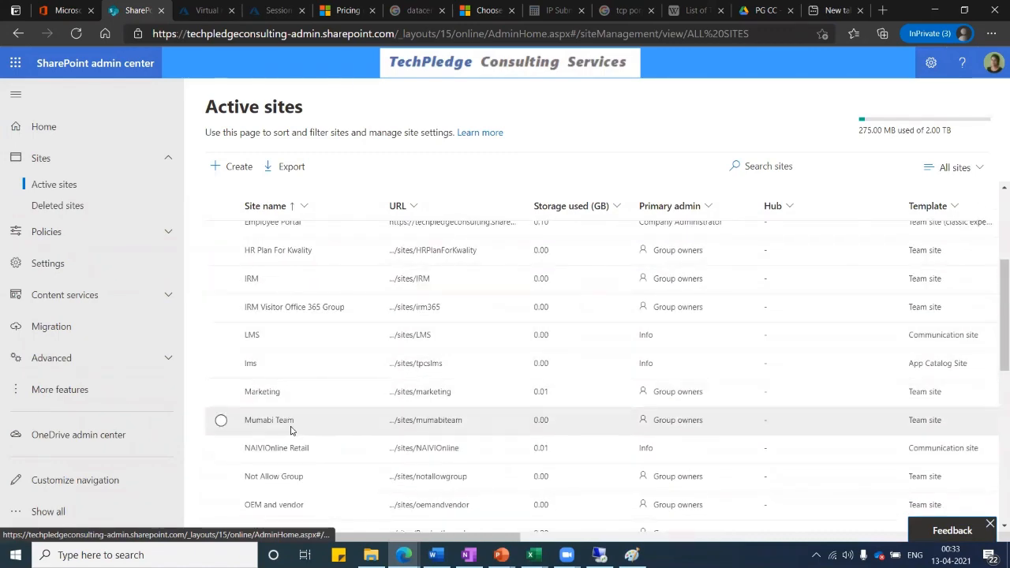
scroll(291, 430, down, 2)
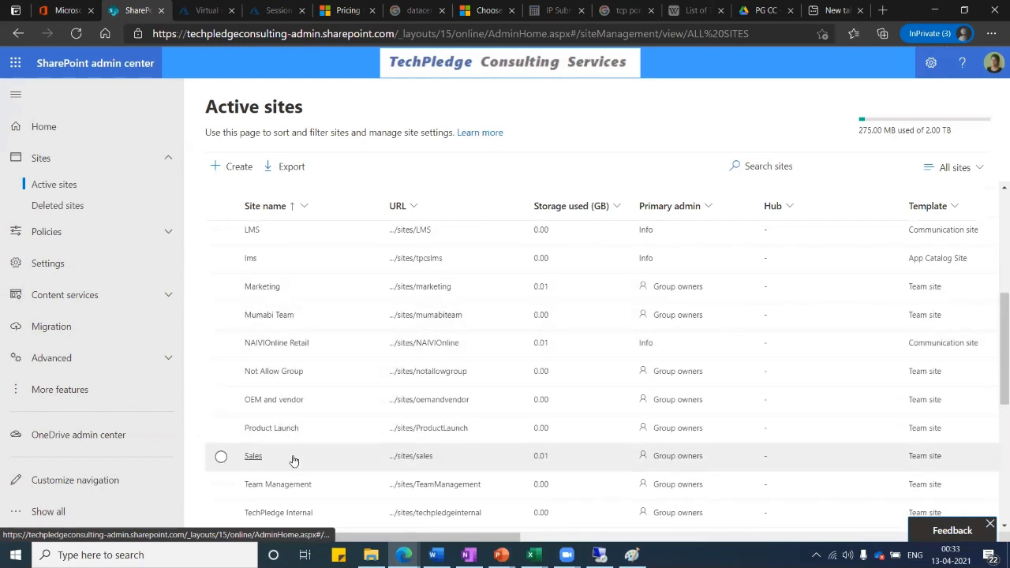
scroll(292, 460, down, 2)
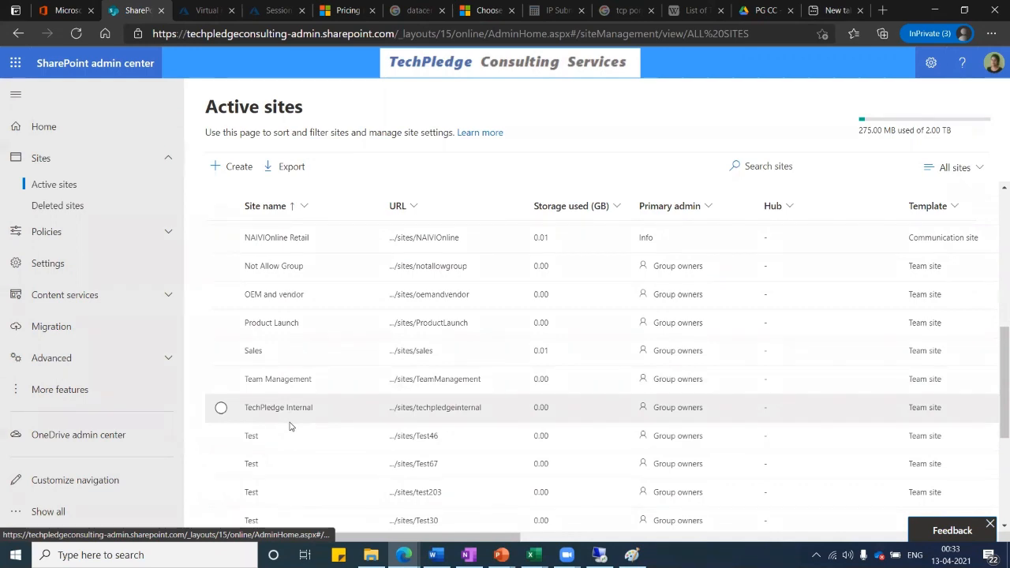
scroll(289, 427, down, 4)
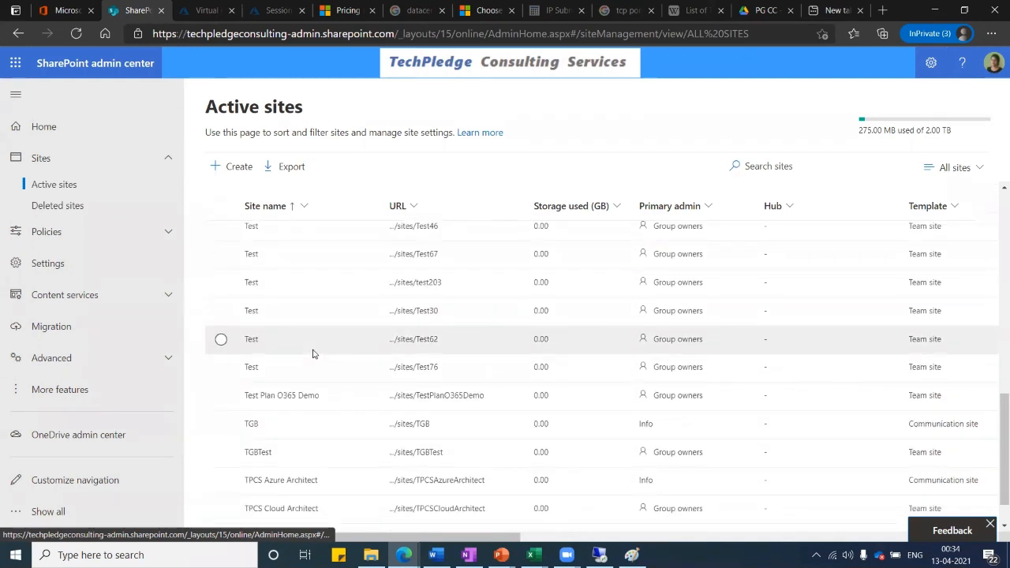
scroll(313, 353, down, 1)
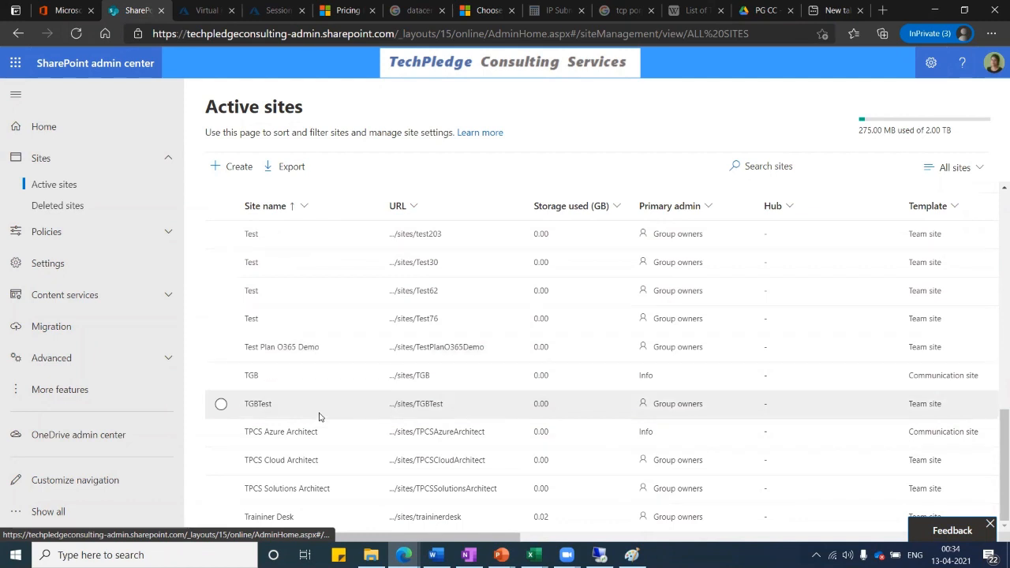
scroll(318, 410, up, 2)
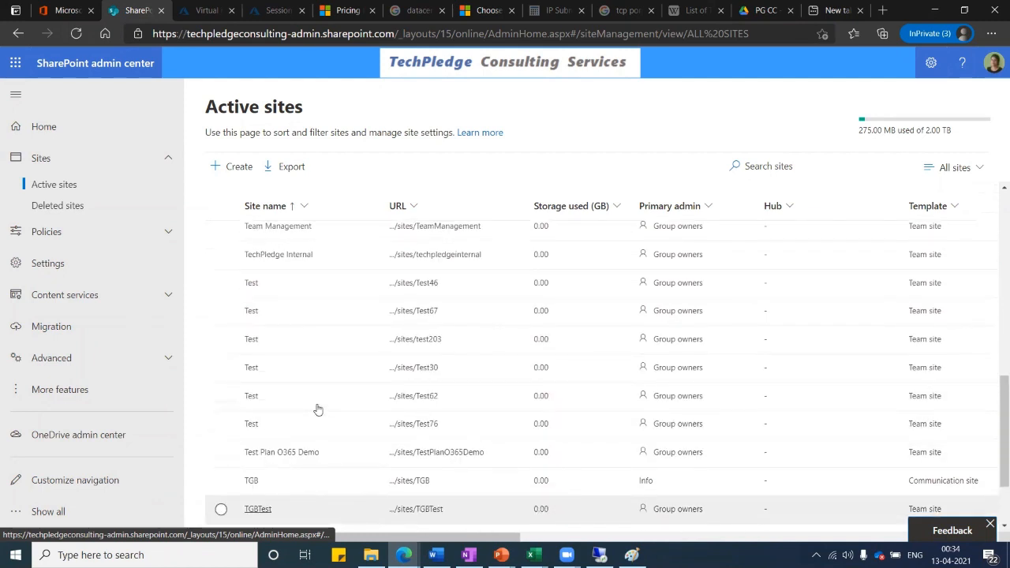
scroll(317, 408, up, 1)
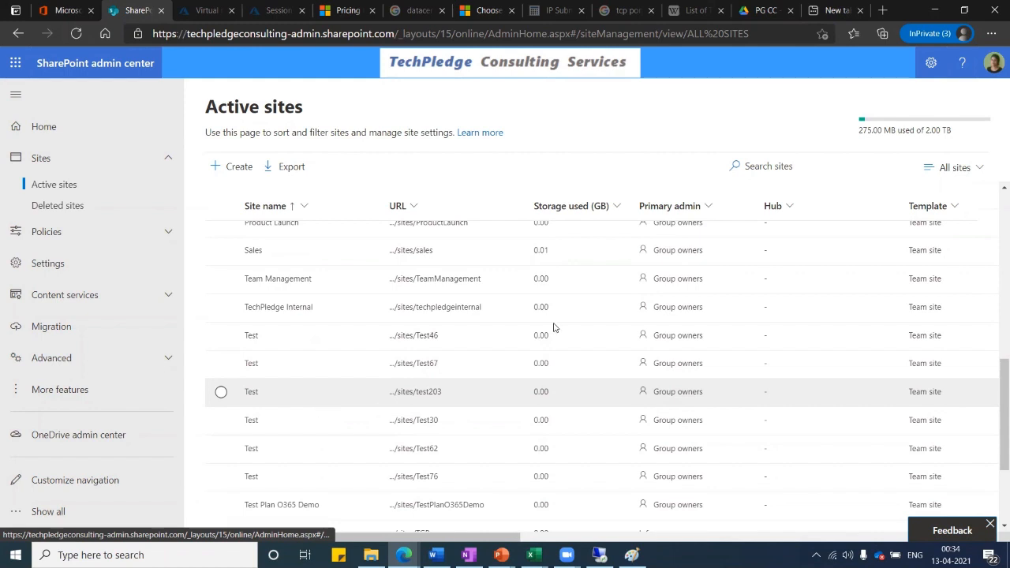
click(450, 309)
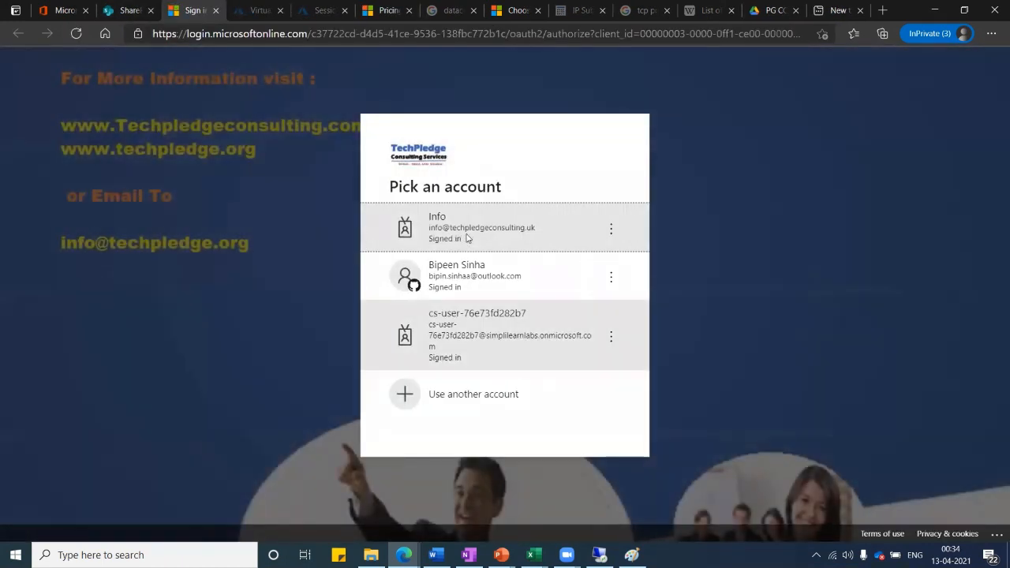
Sign in to view TechPledge Internal, then close its details pane and return to the list's top.
click(467, 239)
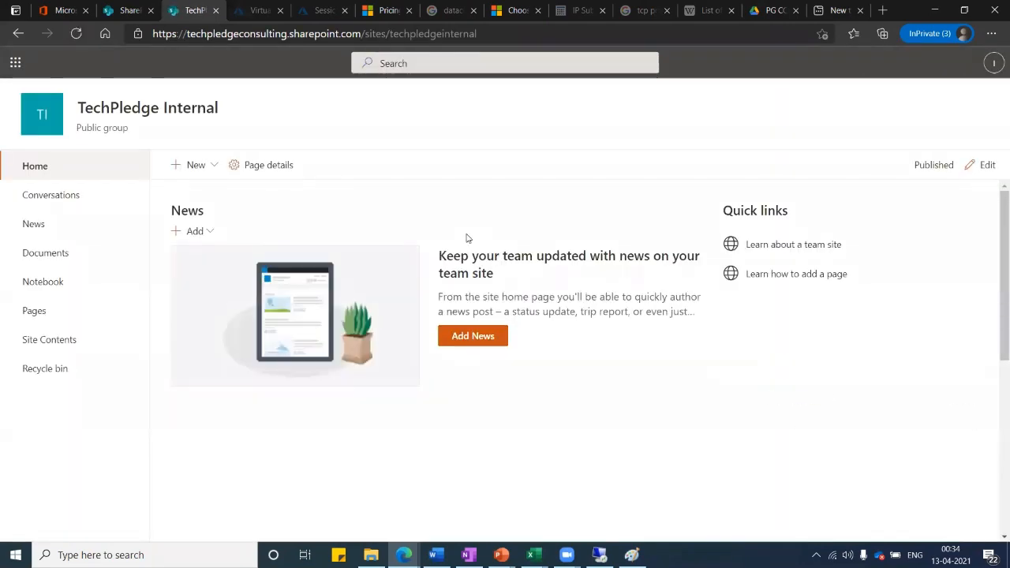
click(126, 11)
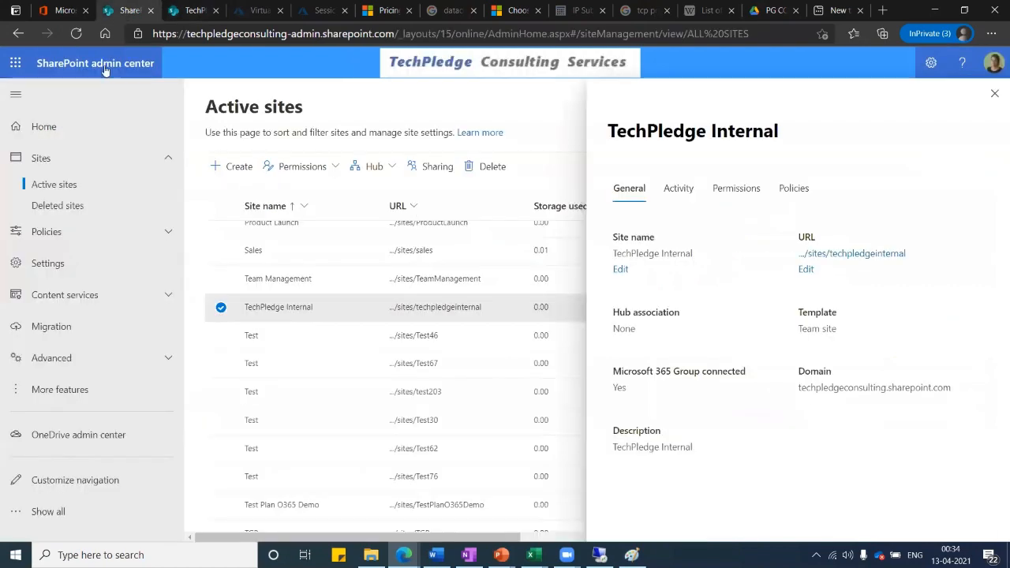
click(994, 93)
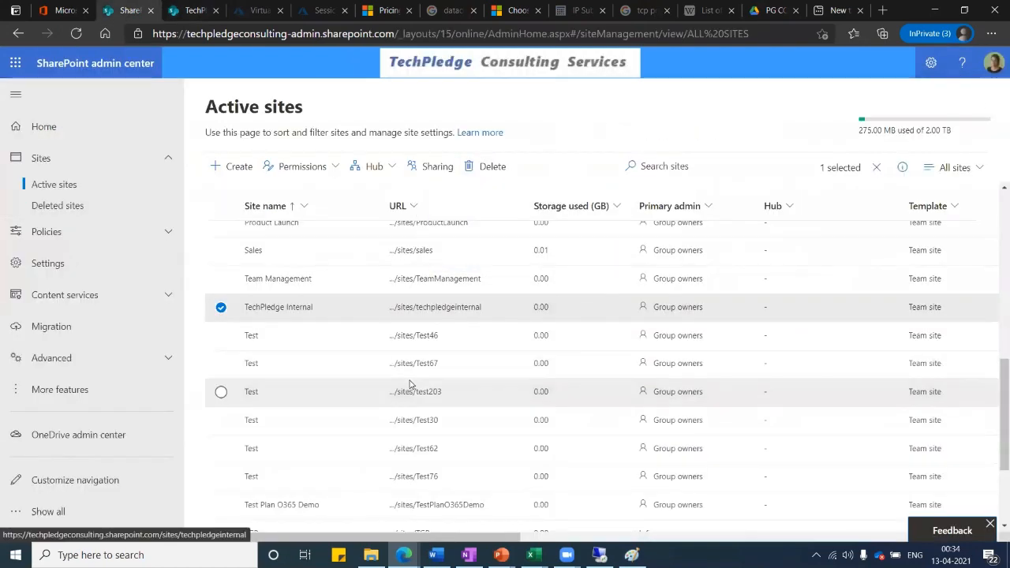
scroll(411, 379, up, 1)
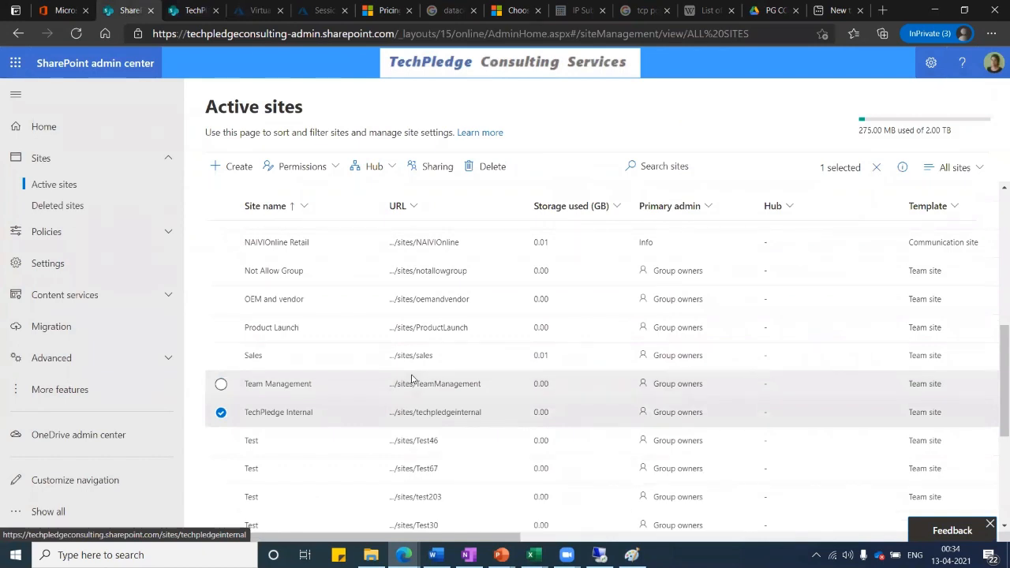
scroll(412, 378, up, 1)
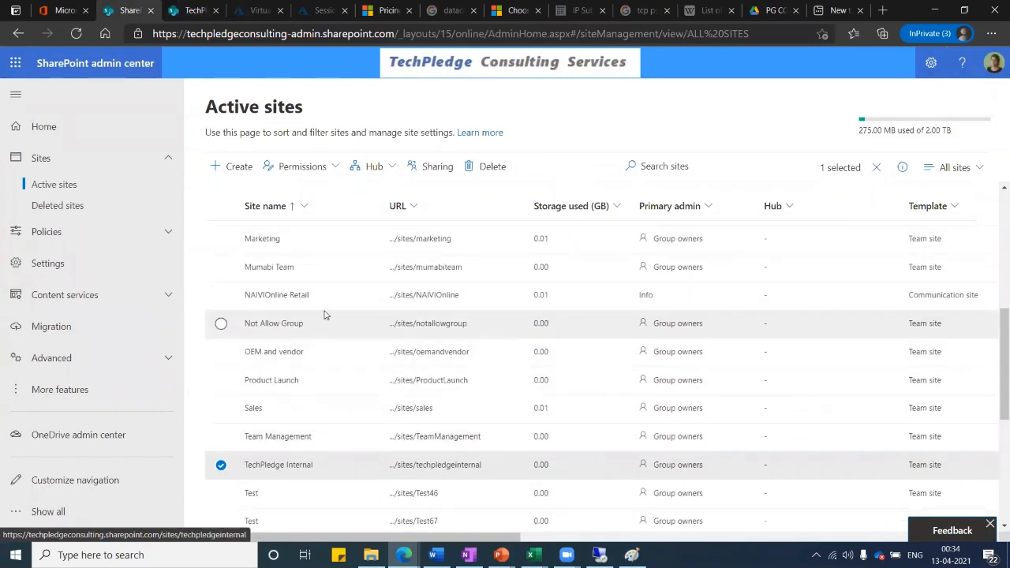
scroll(336, 311, up, 2)
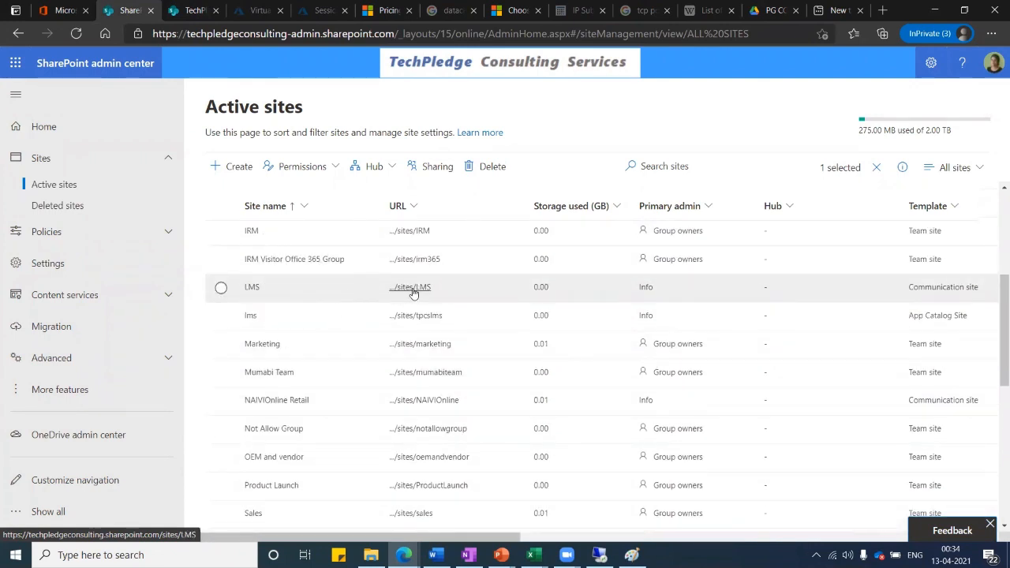
scroll(412, 292, up, 3)
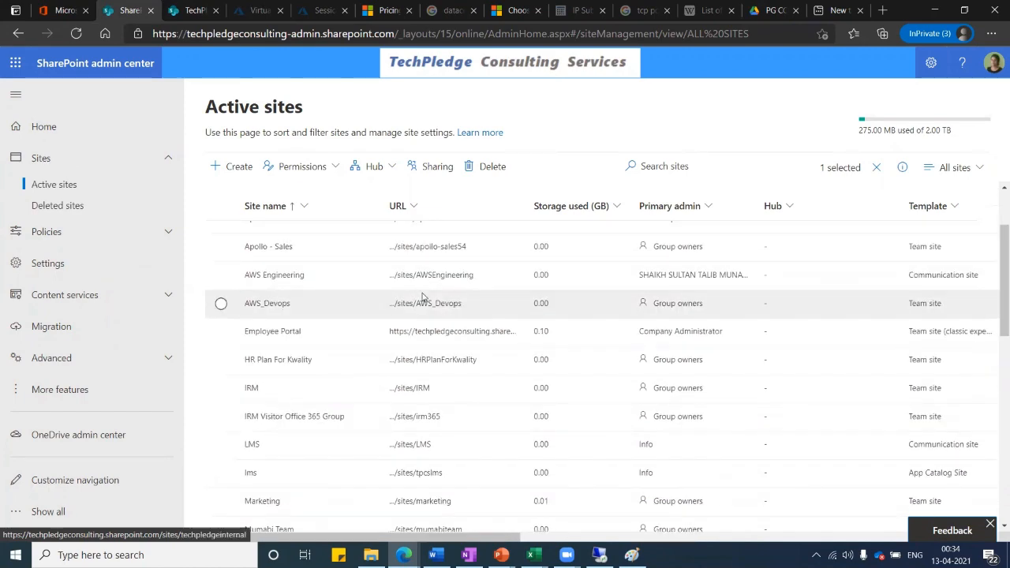
scroll(422, 297, up, 2)
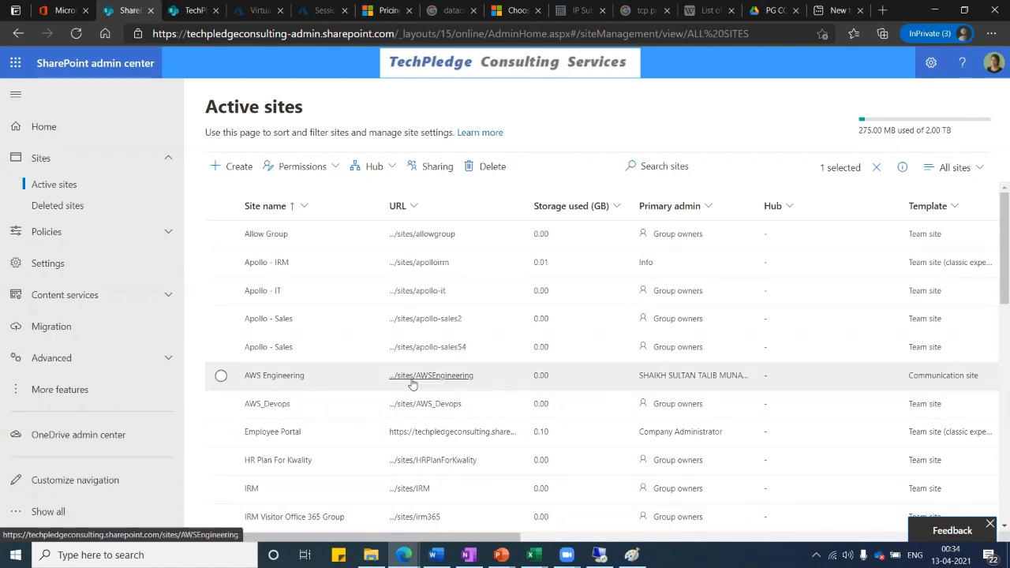
Open the Employee Portal site in a new tab and scroll through its home page.
click(432, 434)
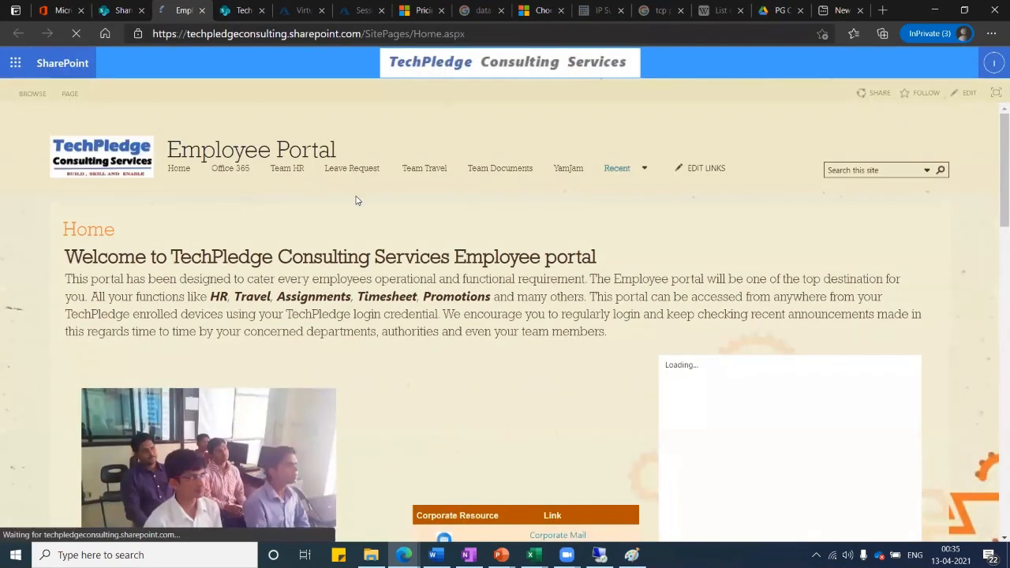
scroll(355, 200, down, 2)
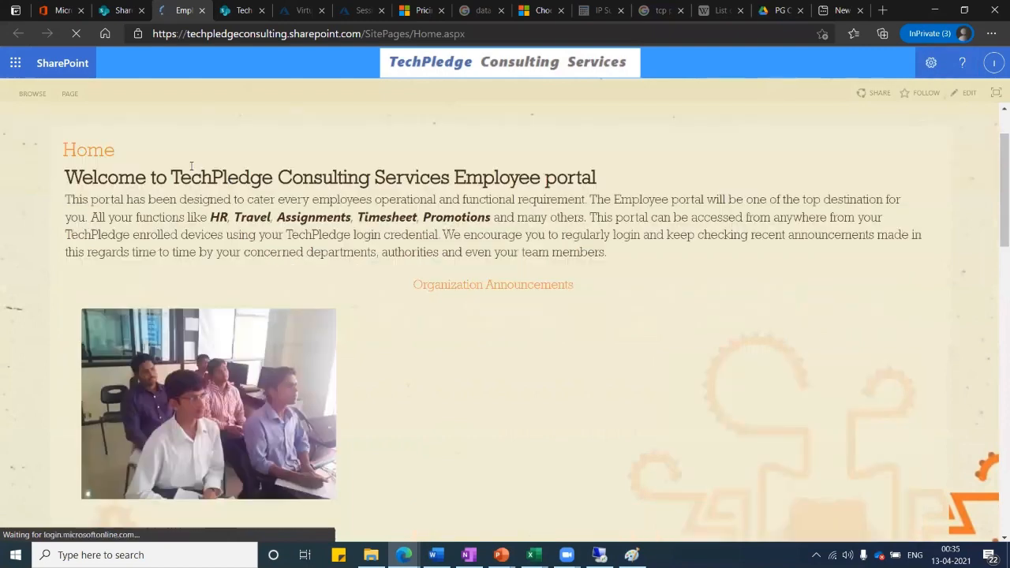
scroll(384, 266, down, 5)
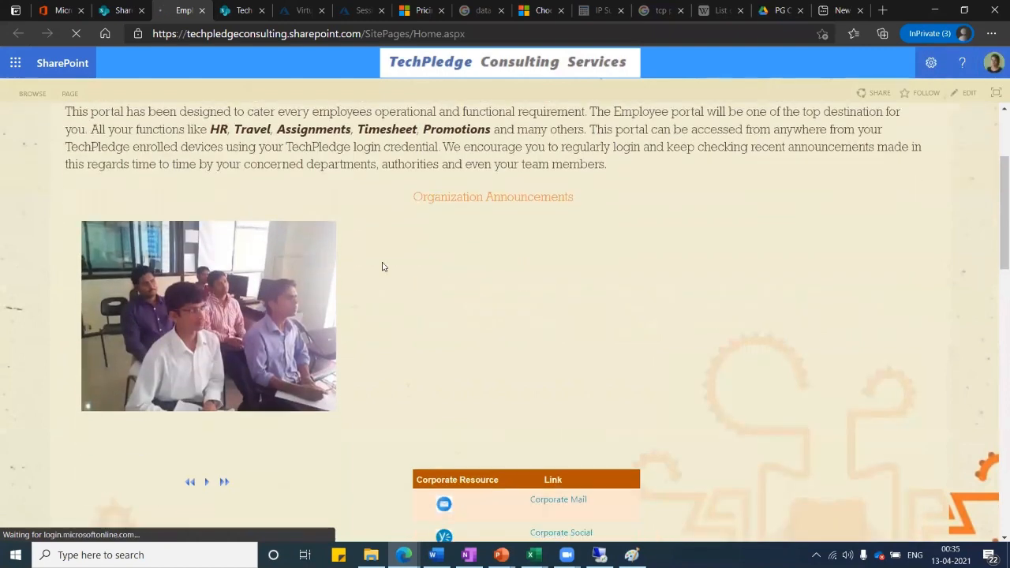
scroll(302, 288, down, 3)
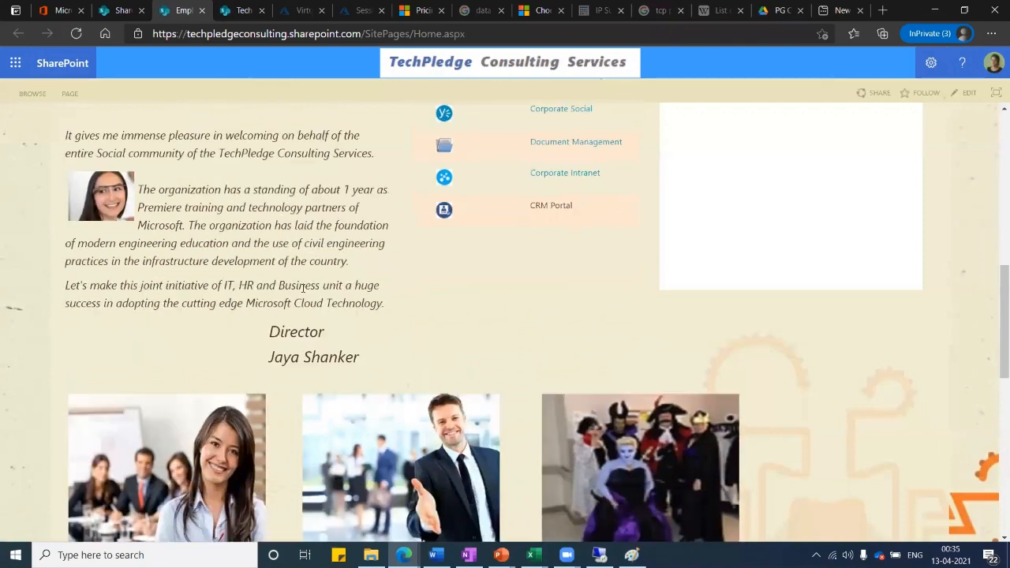
scroll(397, 289, down, 2)
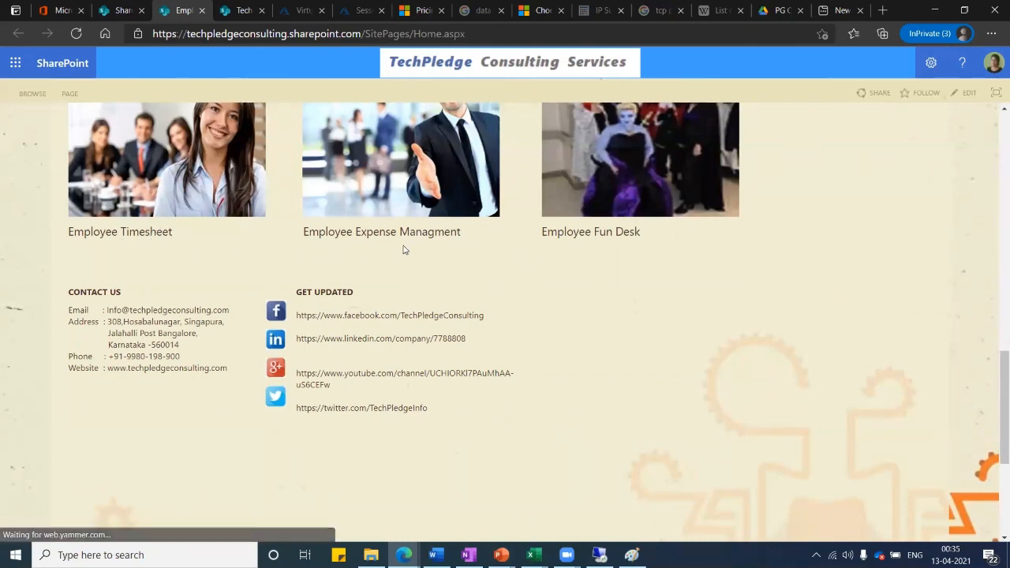
Go to the Team HR manual page, then bring the Paint workflow diagram back.
scroll(616, 275, up, 2)
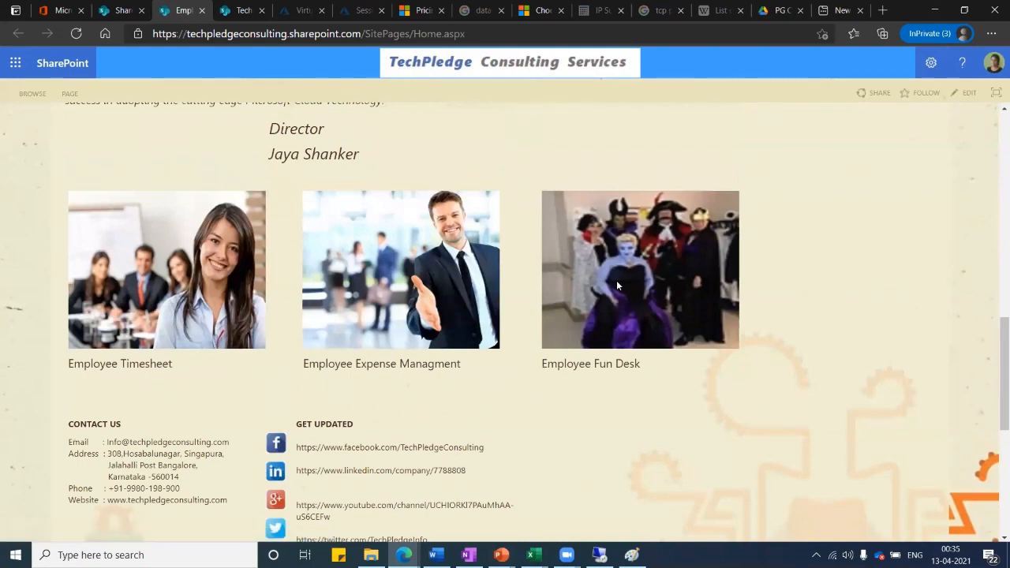
scroll(588, 310, up, 6)
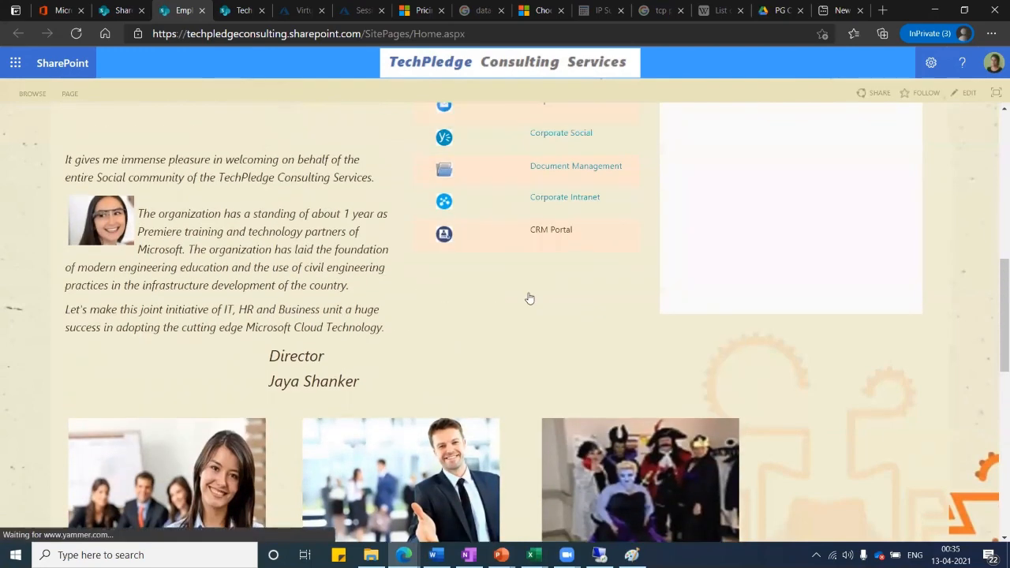
scroll(445, 265, up, 4)
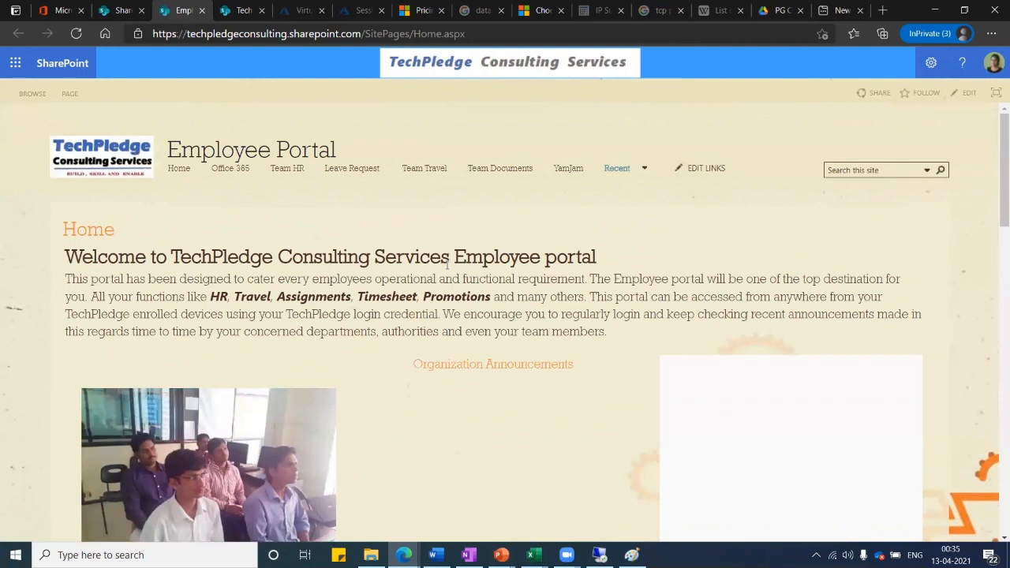
click(283, 169)
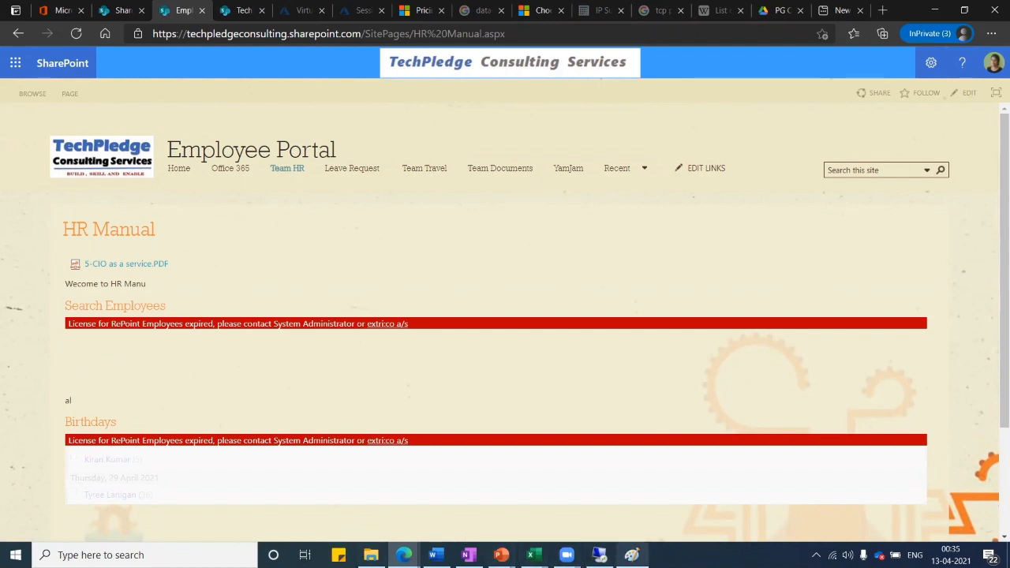
click(631, 554)
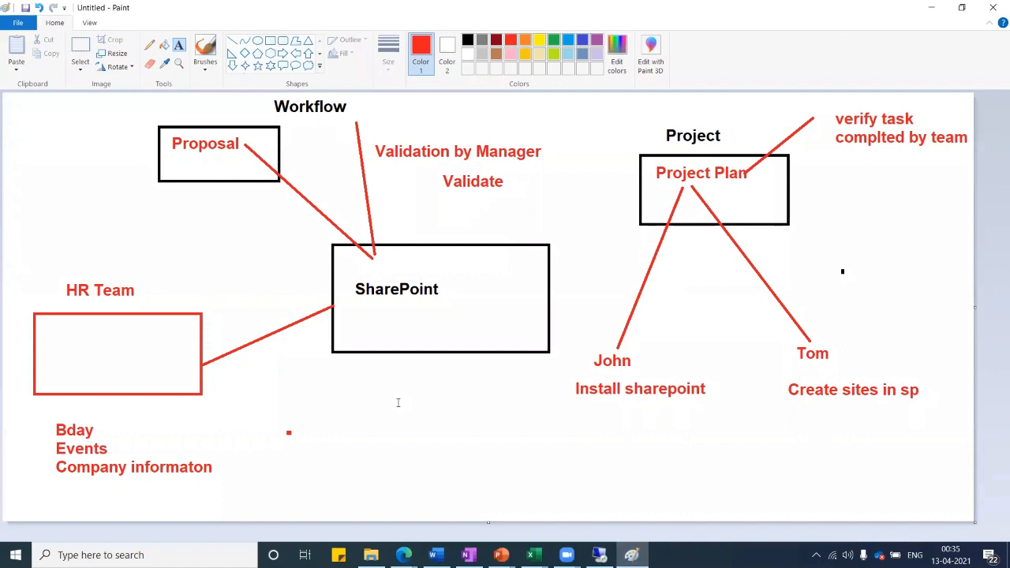